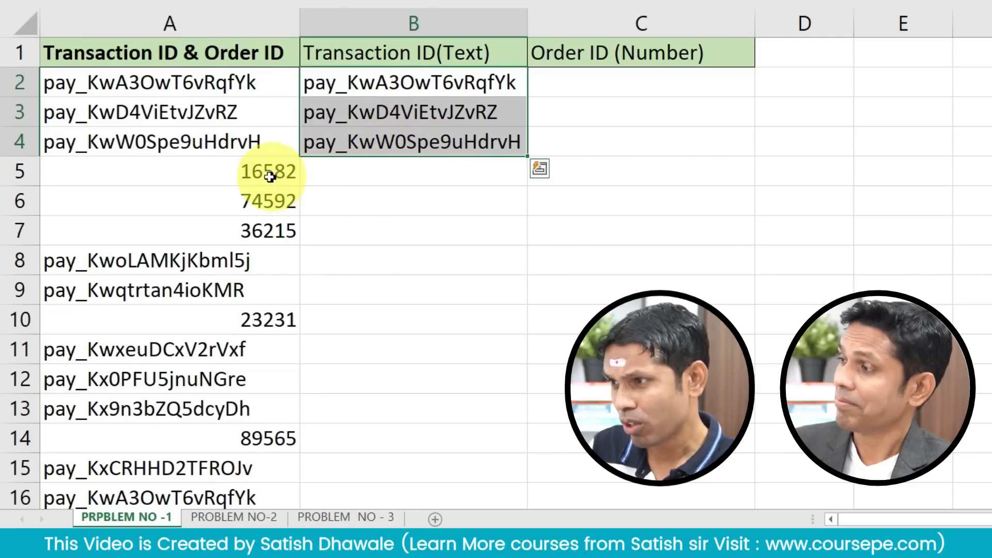
# - Copy the order numbers in A5:A7 to C2:C4 under the Order ID (Number) heading
pyautogui.moveTo(248, 177); pyautogui.dragTo(597, 132)
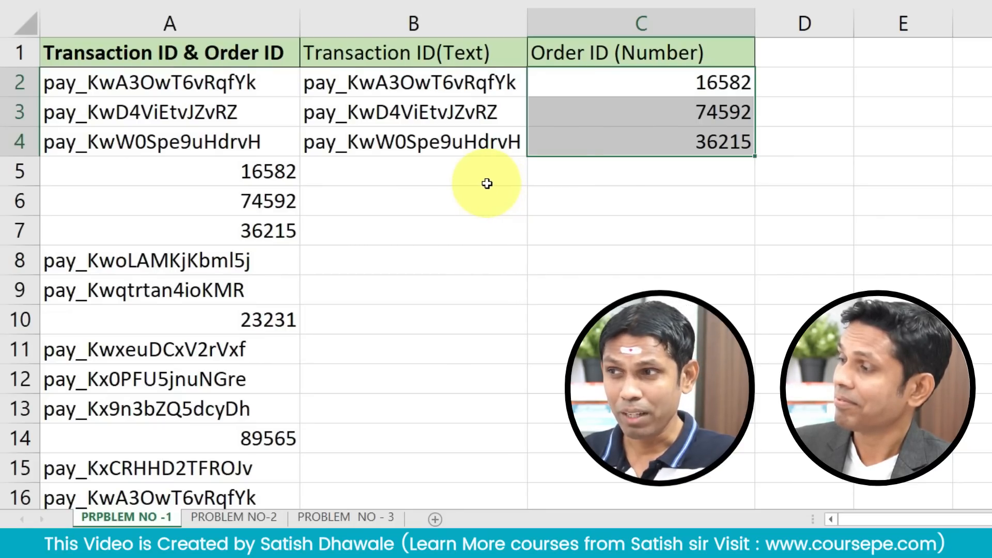
# - On the PROBLEM NO-2 sheet, copy the names in A11 and A3 to B2 and B3 as a length-sorting example
pyautogui.click(220, 516)
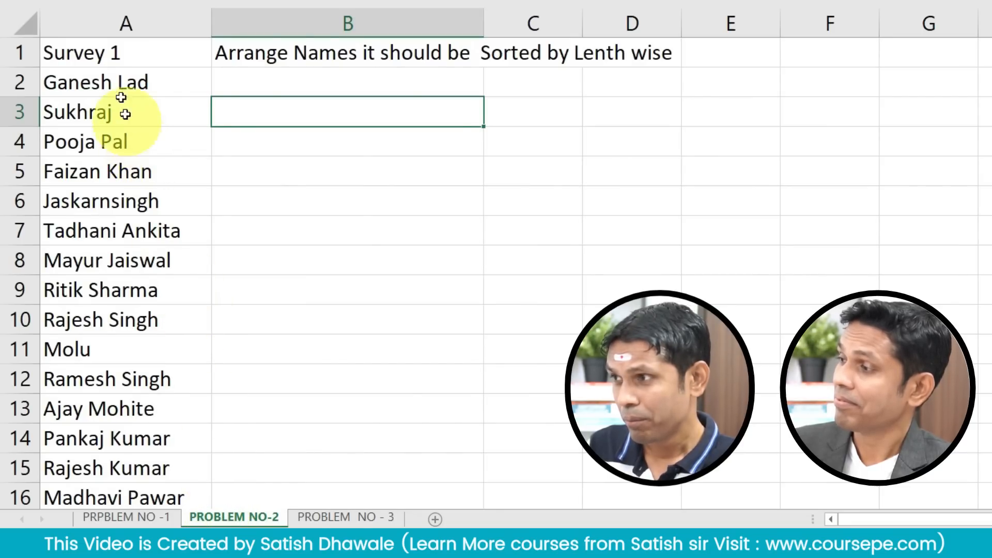
pyautogui.click(125, 23)
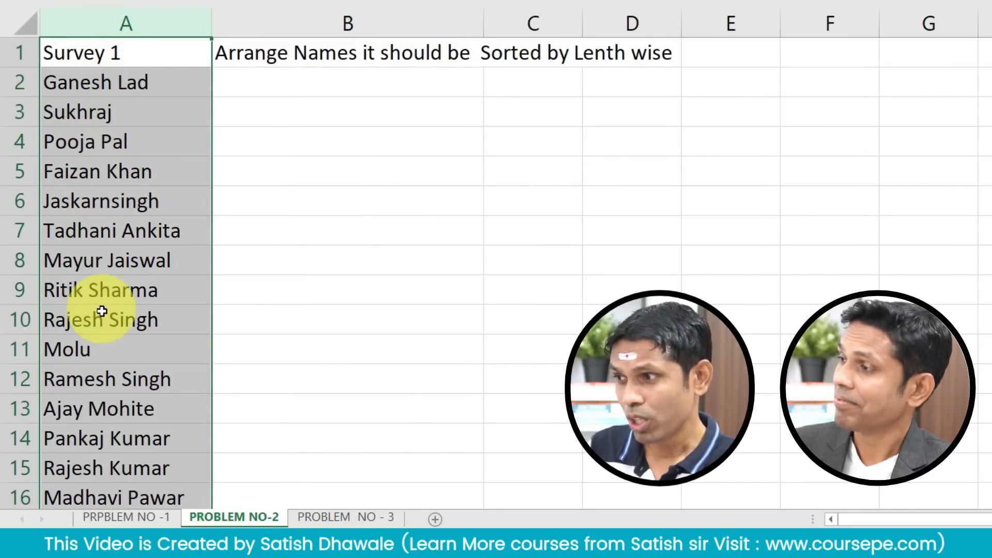
pyautogui.click(98, 350)
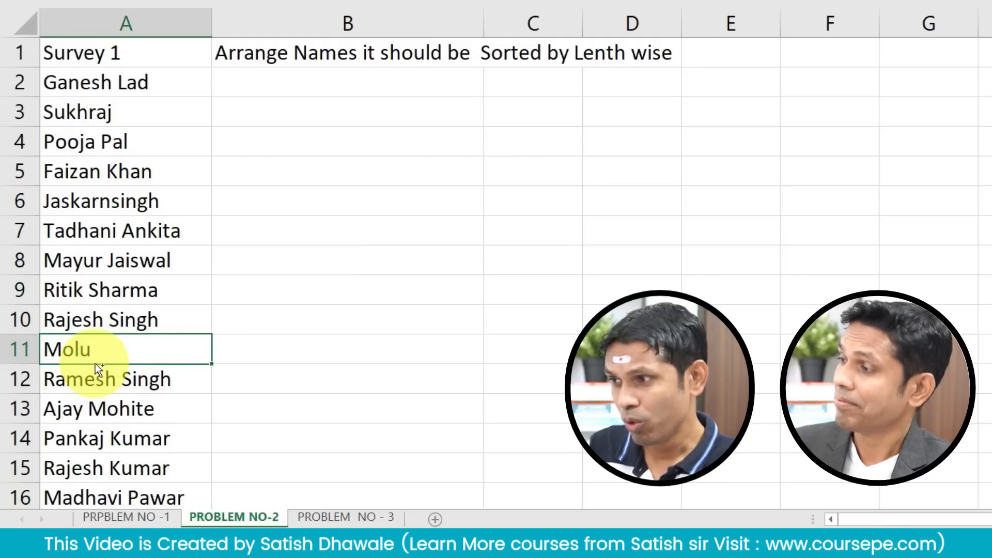
pyautogui.moveTo(96, 364); pyautogui.dragTo(336, 83)
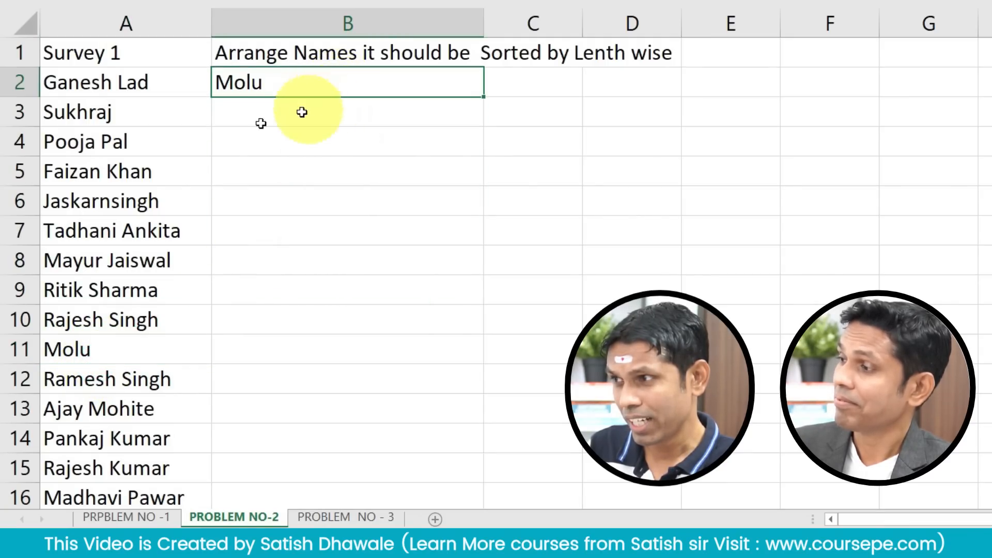
pyautogui.click(147, 123)
pyautogui.click(307, 116)
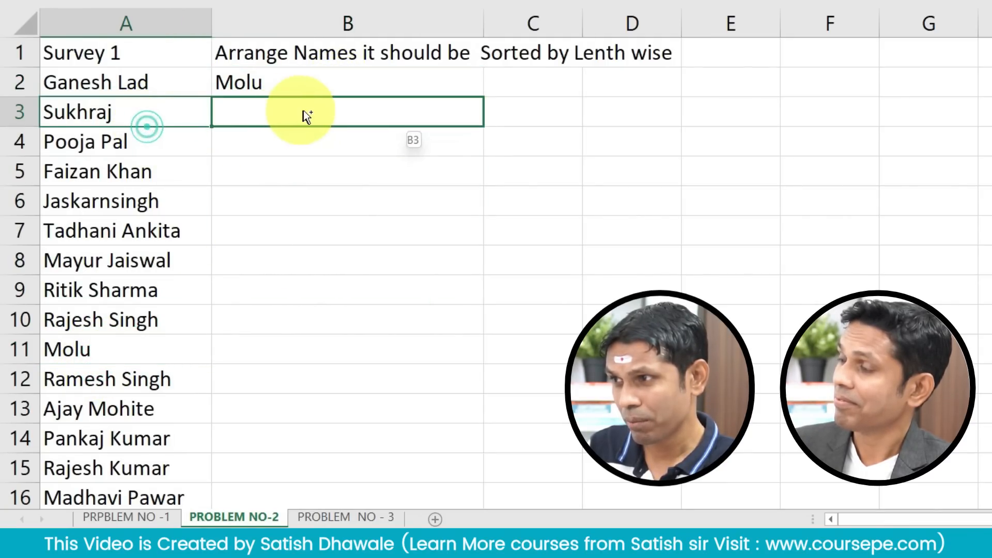
pyautogui.moveTo(307, 116); pyautogui.dragTo(308, 117)
pyautogui.click(134, 91)
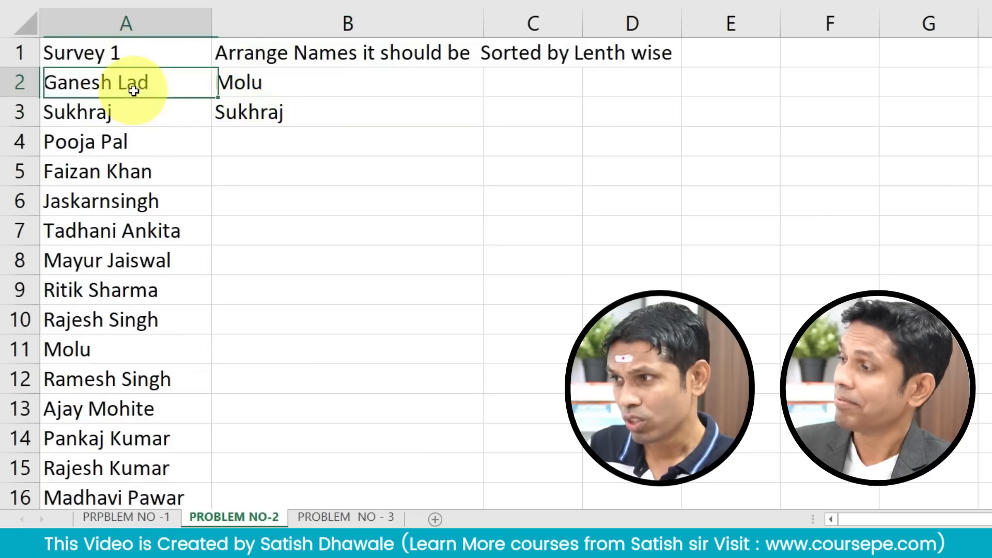
pyautogui.click(275, 87)
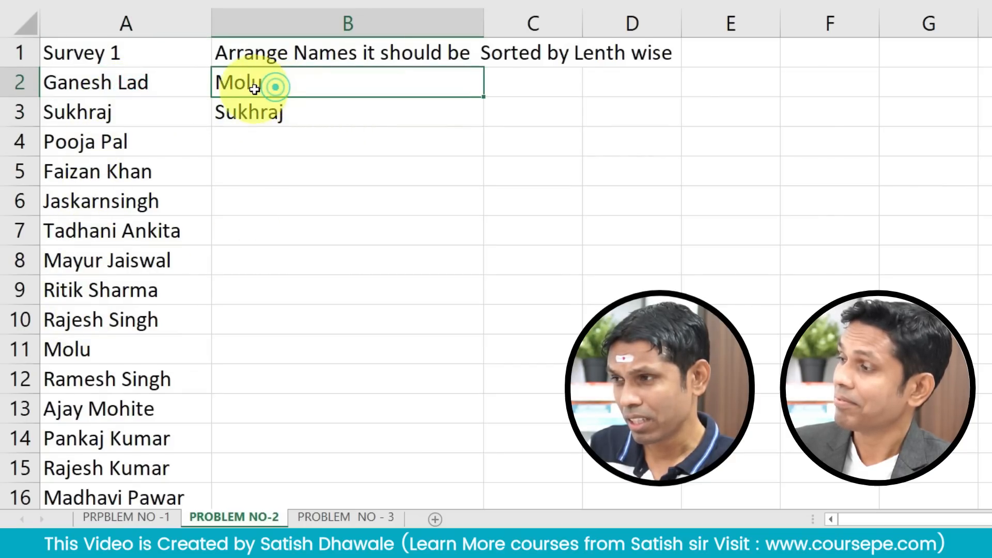
pyautogui.click(248, 106)
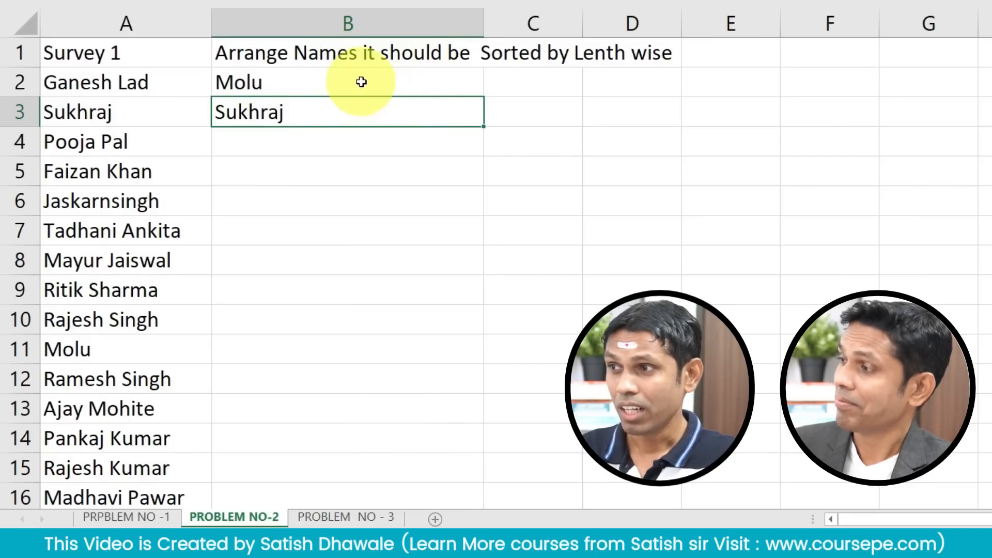
# - Clear the example names from B2:B7
pyautogui.moveTo(361, 79); pyautogui.dragTo(341, 230)
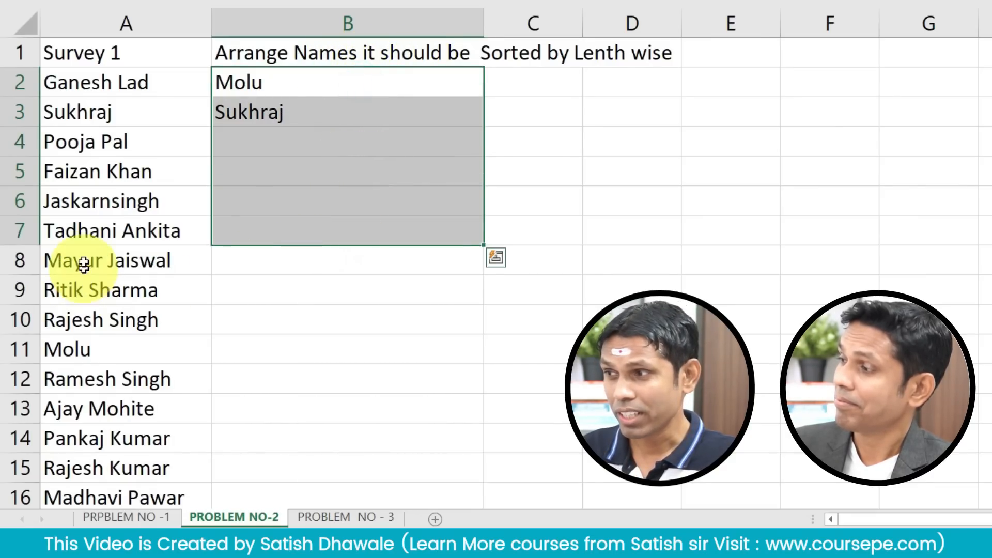
pyautogui.press('Delete')
pyautogui.click(219, 188)
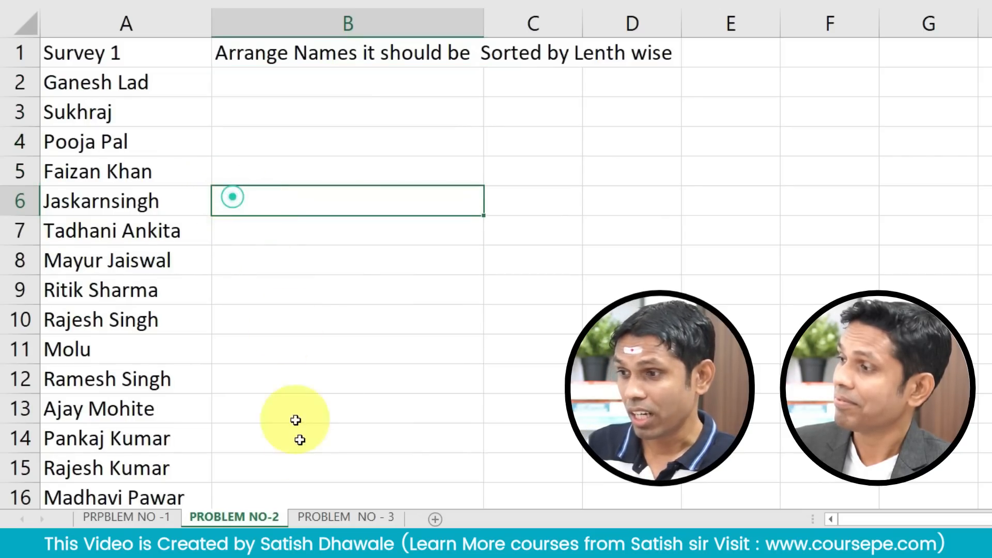
# - On the PROBLEM NO - 3 sheet, add list data validation to B2 with the source =$A$2:$A$19
pyautogui.click(334, 520)
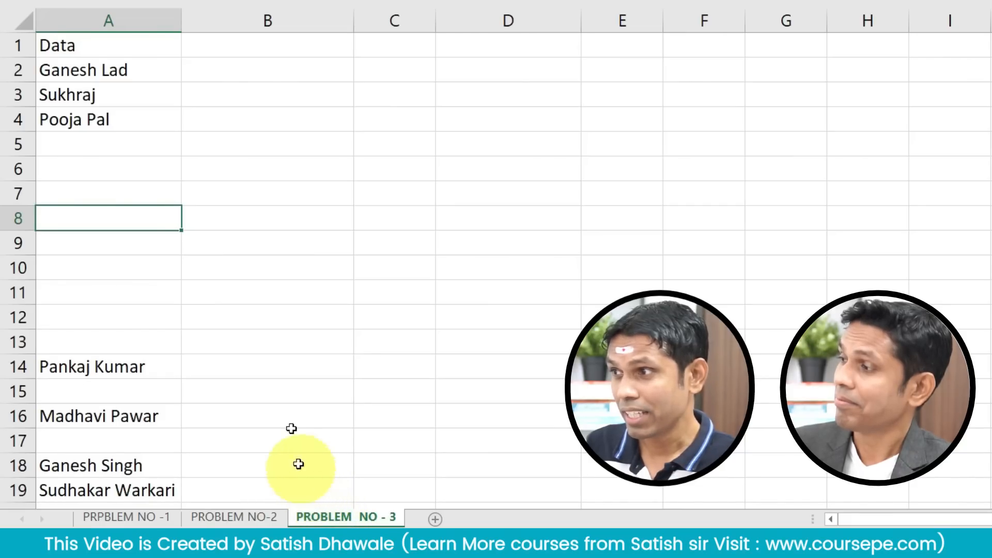
pyautogui.moveTo(139, 74); pyautogui.dragTo(102, 496)
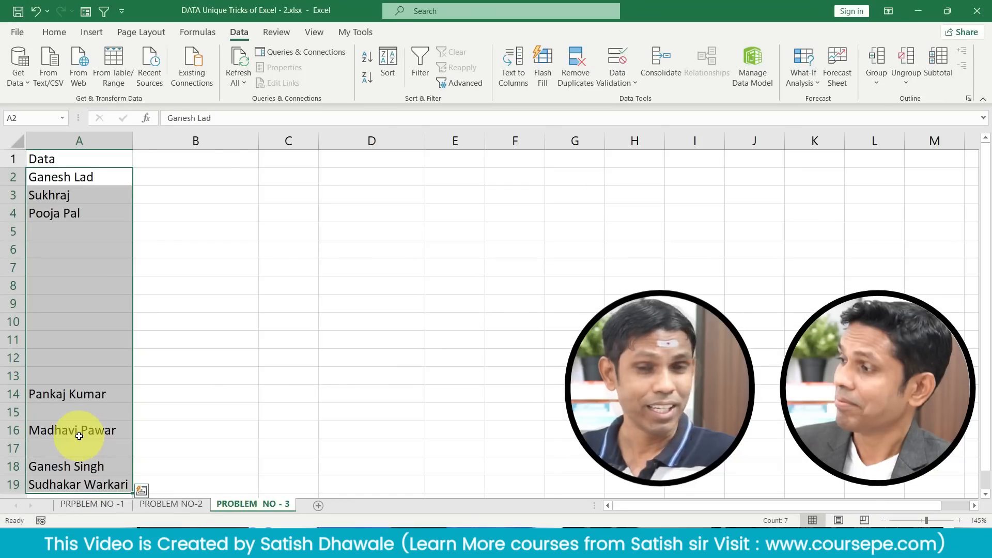
pyautogui.click(265, 70)
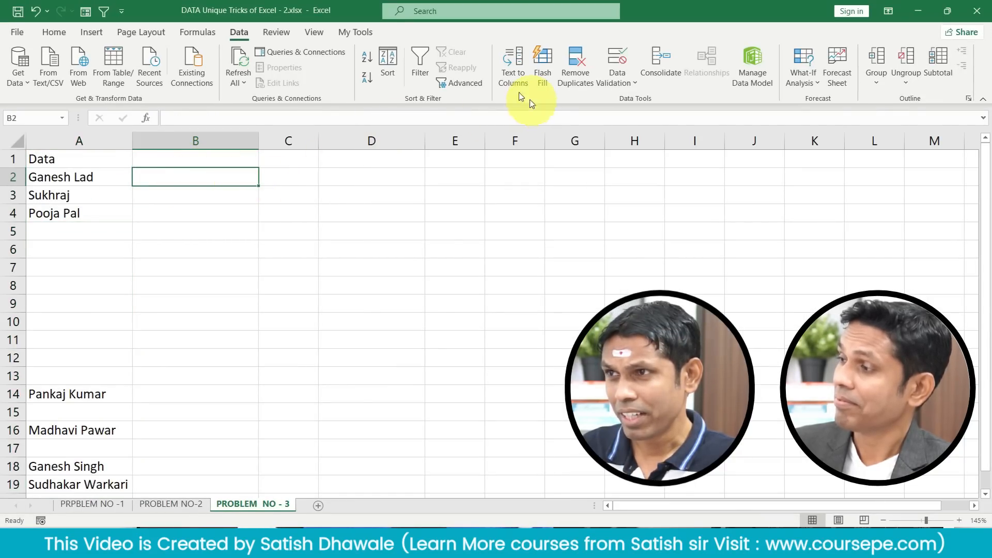
pyautogui.click(617, 59)
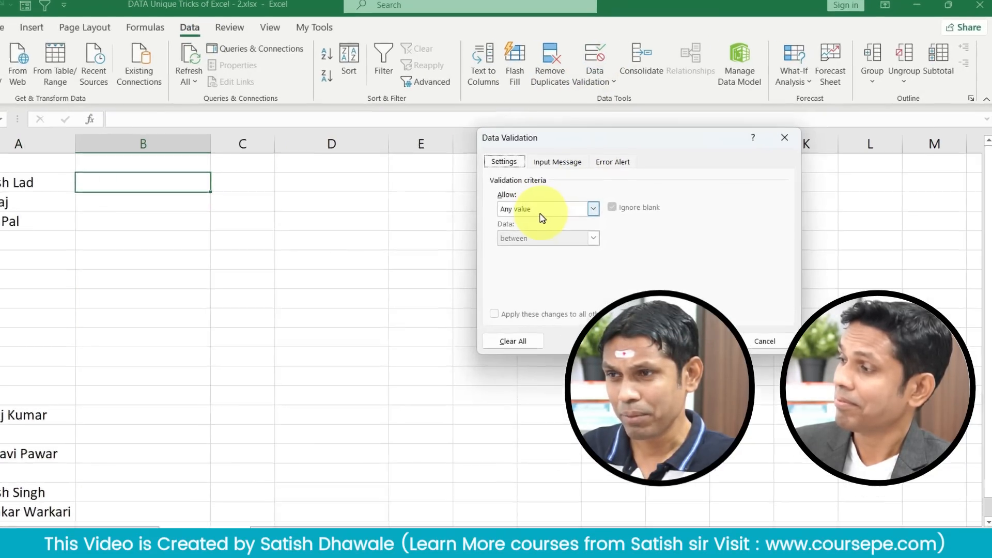
pyautogui.click(575, 203)
pyautogui.click(553, 237)
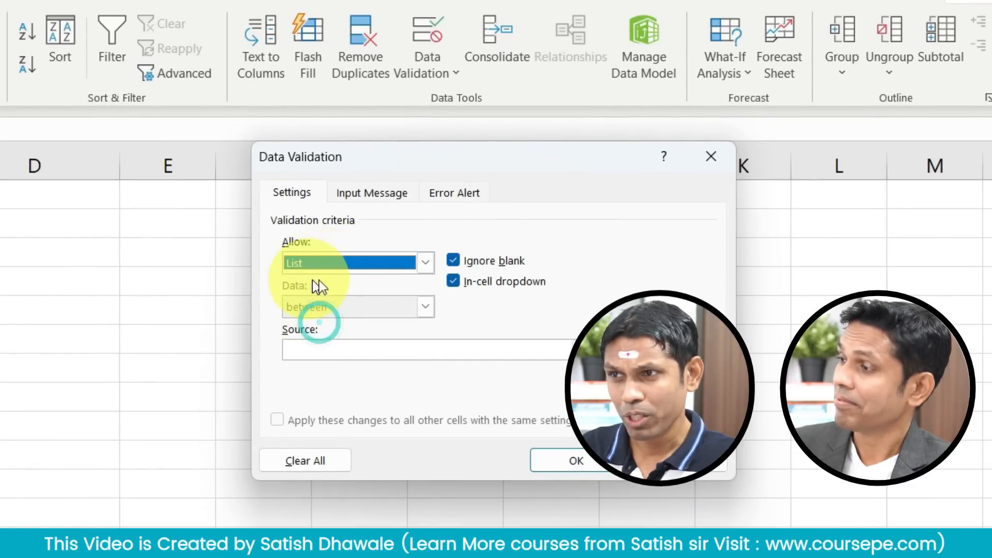
pyautogui.click(311, 351)
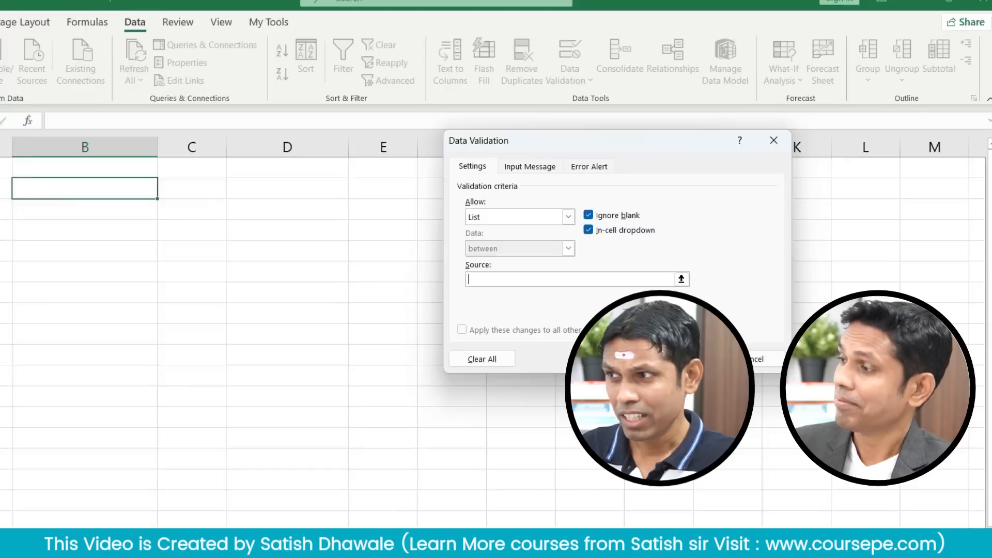
pyautogui.moveTo(64, 175); pyautogui.dragTo(77, 478)
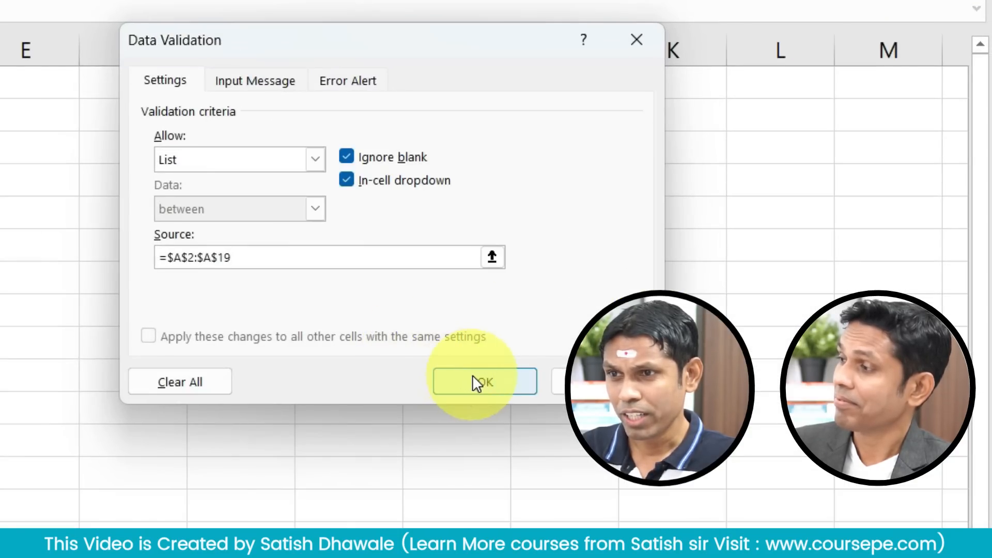
pyautogui.click(474, 381)
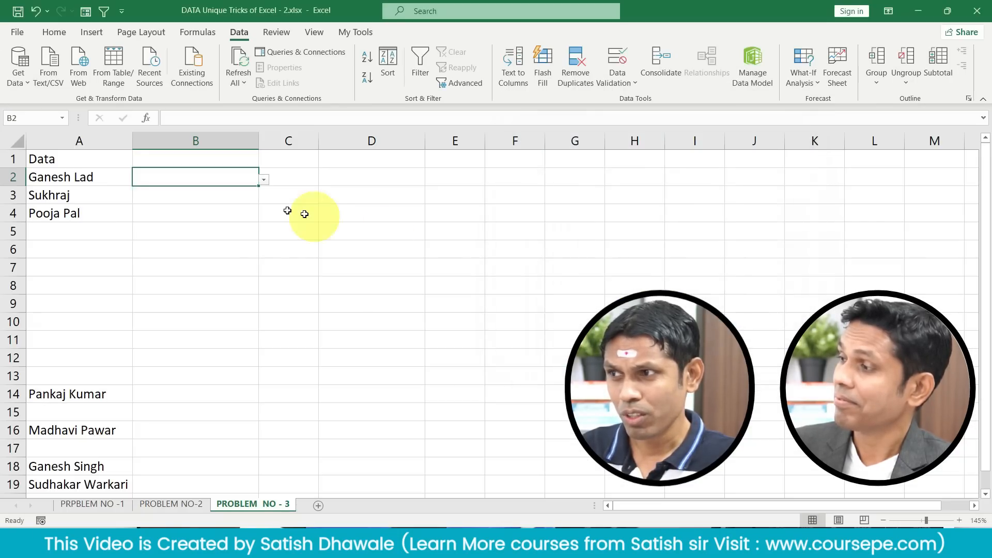
# - Examine the entries in B2's drop-down list and compare them with the blank source cells in column A
pyautogui.click(264, 180)
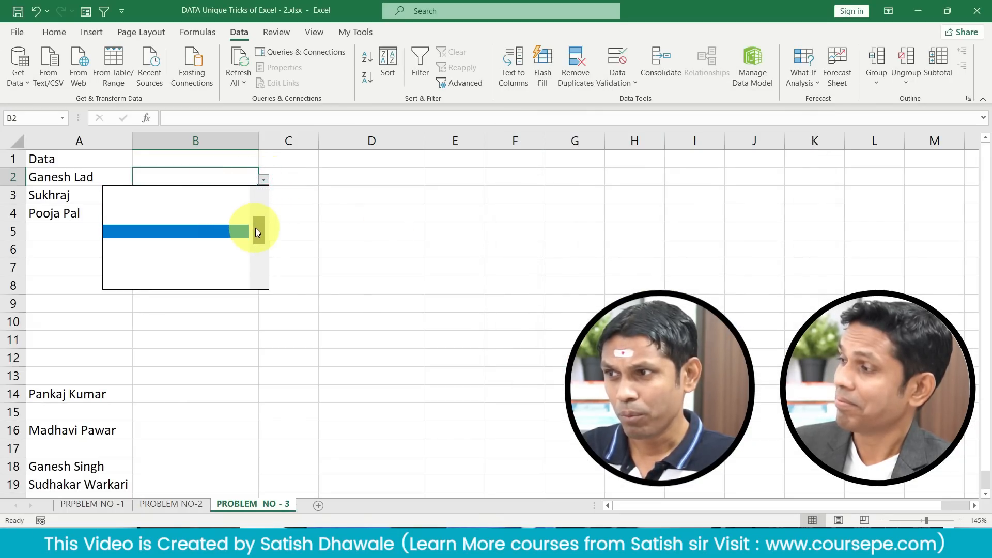
pyautogui.click(257, 203)
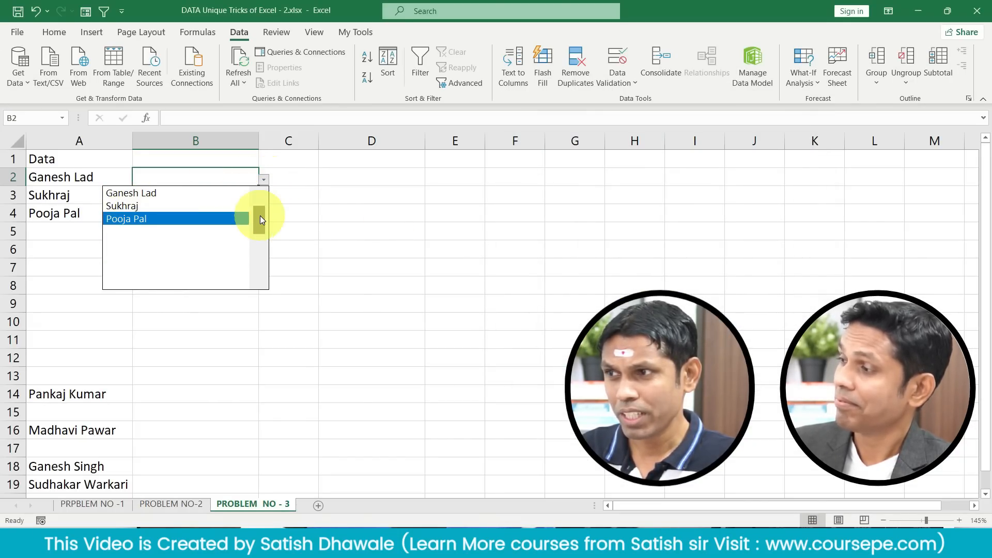
pyautogui.moveTo(260, 216); pyautogui.dragTo(259, 262)
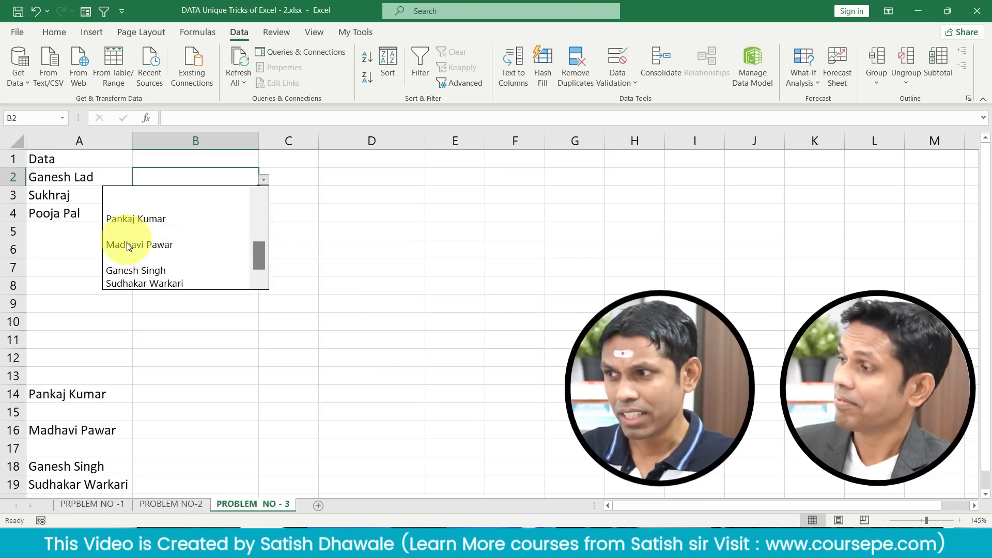
pyautogui.click(73, 353)
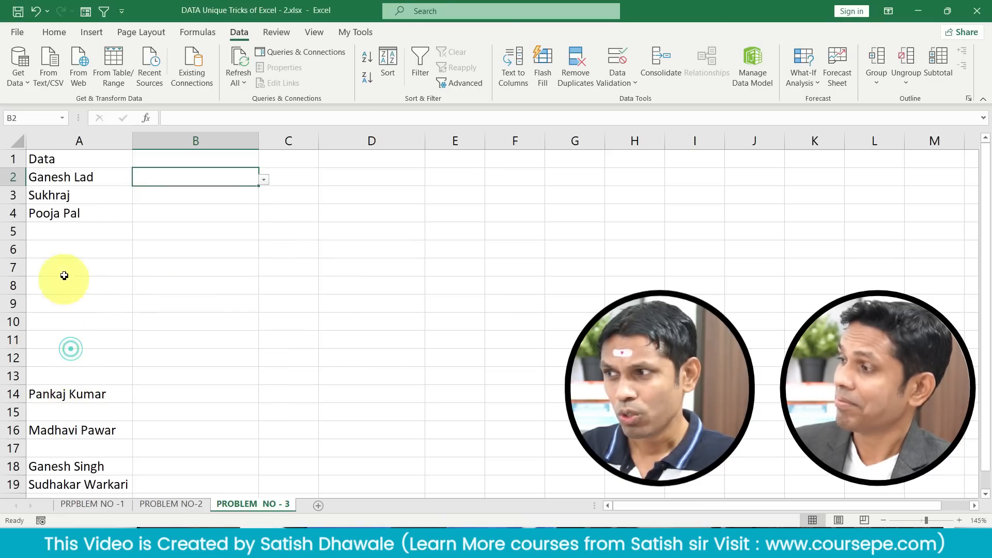
pyautogui.moveTo(68, 230); pyautogui.dragTo(60, 382)
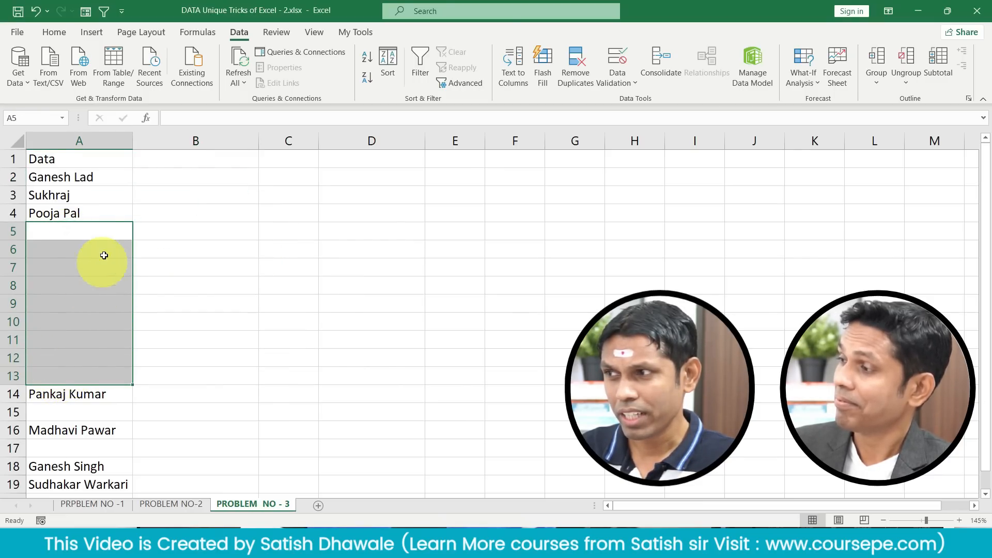
pyautogui.click(130, 212)
pyautogui.click(205, 177)
pyautogui.click(263, 179)
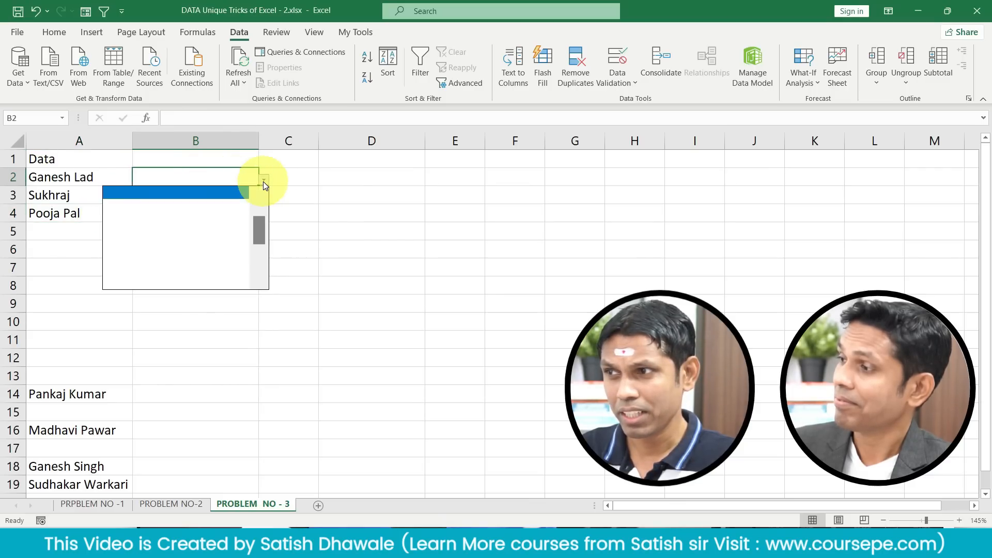
pyautogui.click(57, 234)
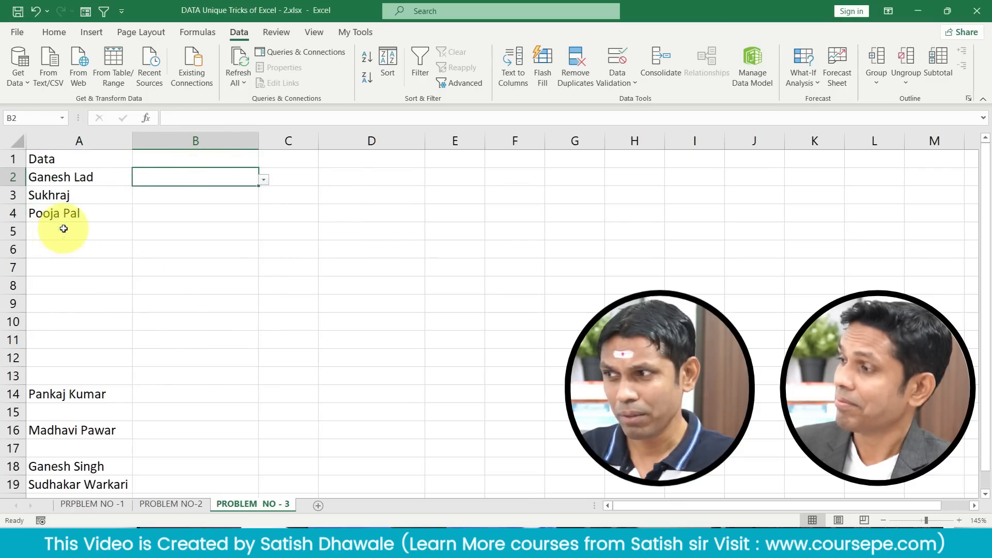
pyautogui.moveTo(65, 230); pyautogui.dragTo(98, 231)
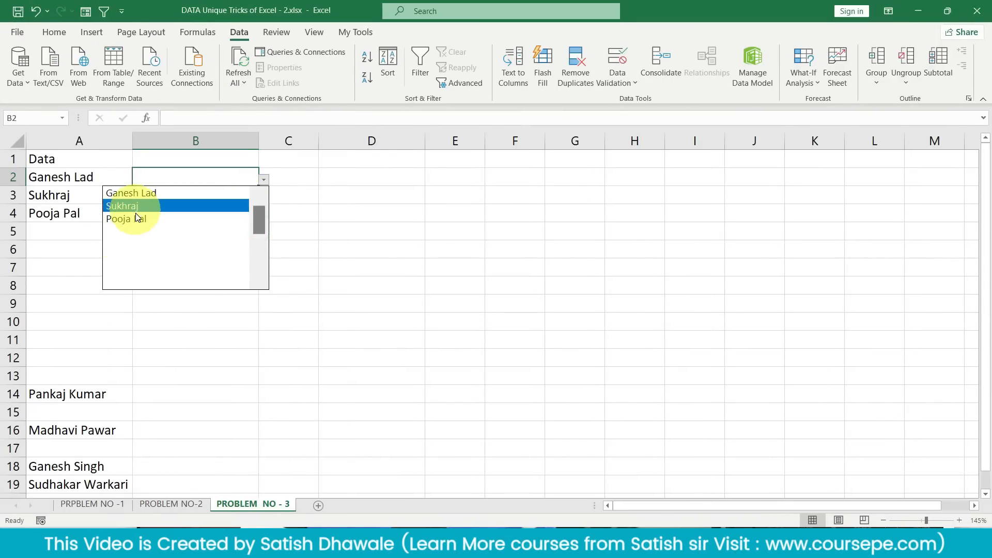
pyautogui.moveTo(259, 215); pyautogui.dragTo(260, 262)
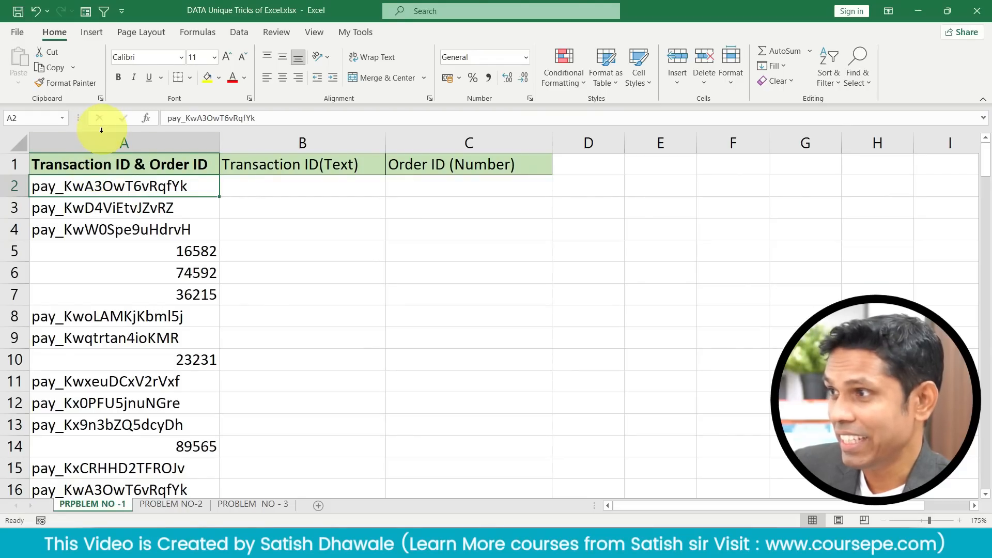
# - Look through the mixed transaction and order IDs in column A of the PRPBLEM NO -1 sheet
pyautogui.click(101, 138)
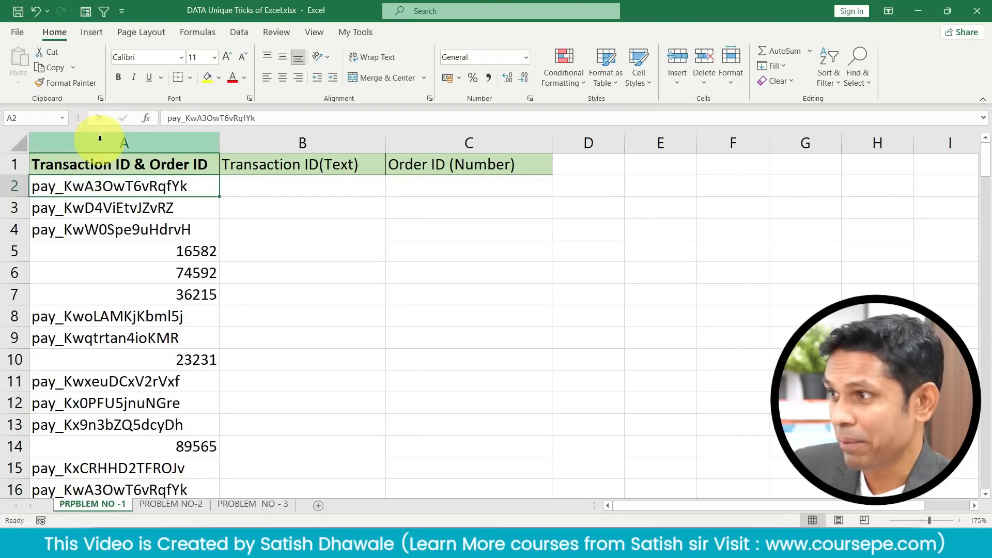
pyautogui.click(101, 165)
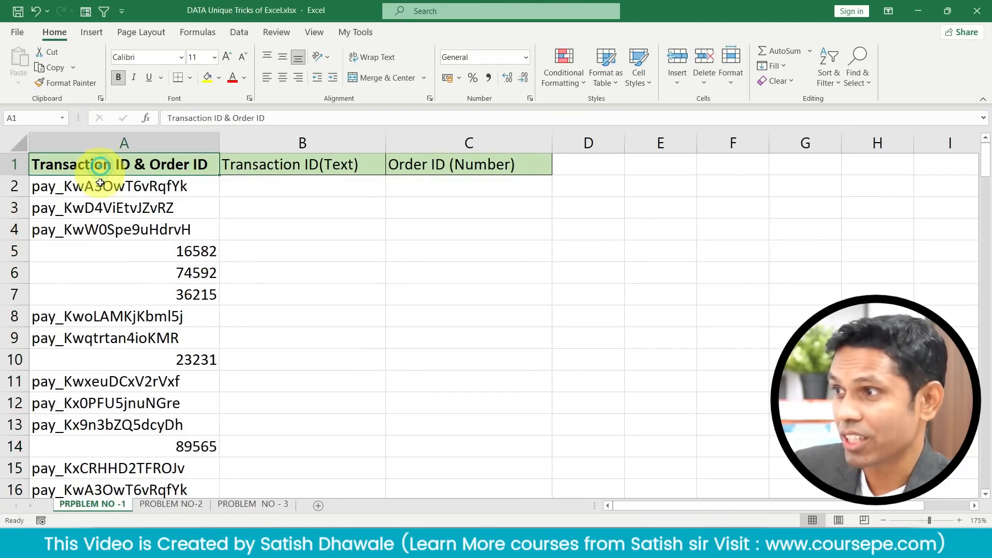
pyautogui.moveTo(103, 186); pyautogui.dragTo(100, 231)
pyautogui.scroll(-9, 102, 245)
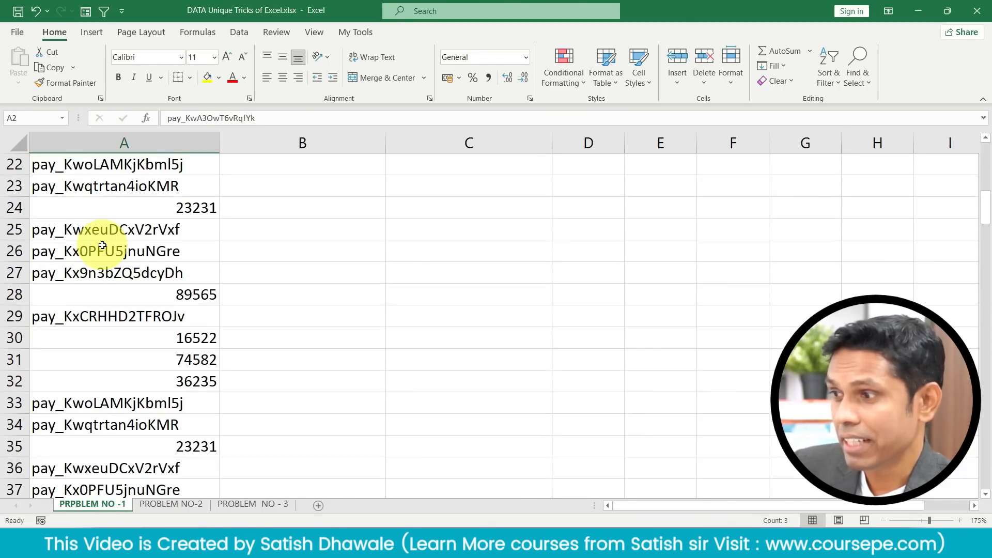
pyautogui.scroll(-3, 102, 245)
pyautogui.scroll(9, 103, 245)
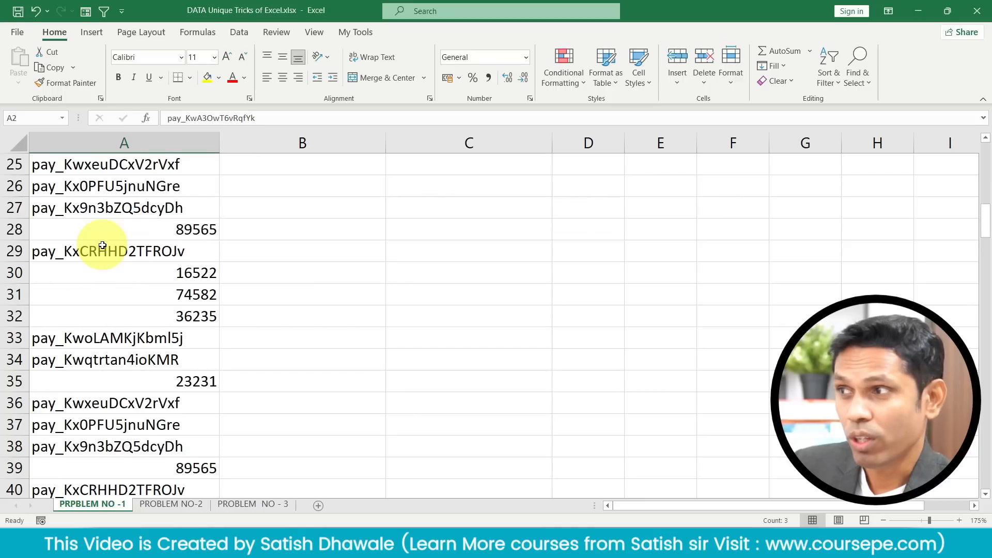
pyautogui.scroll(3, 103, 245)
# - Copy the transaction IDs in A2:A4 to B2:B4 and the order IDs in A5:A7 to C2:C4
pyautogui.moveTo(116, 187); pyautogui.dragTo(275, 237)
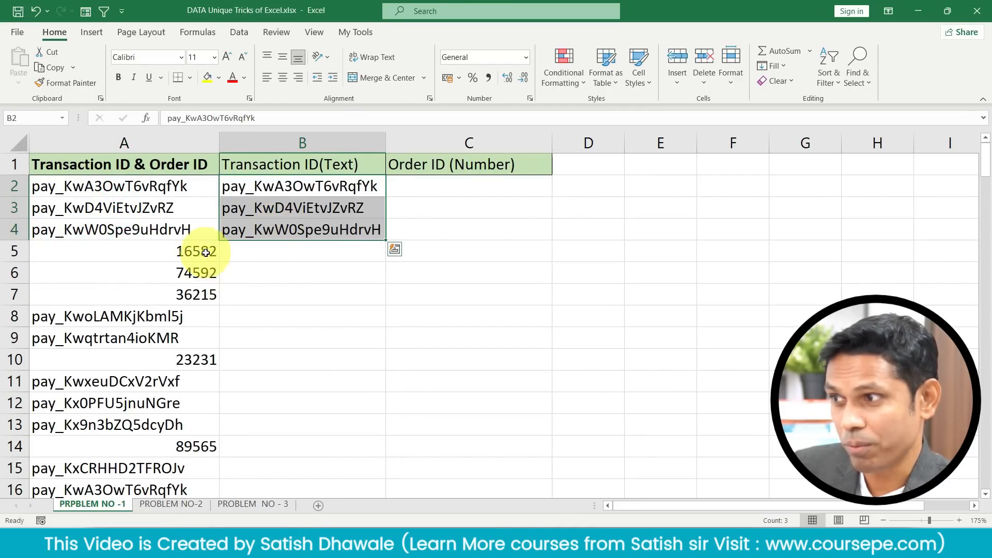
pyautogui.moveTo(199, 256); pyautogui.dragTo(479, 227)
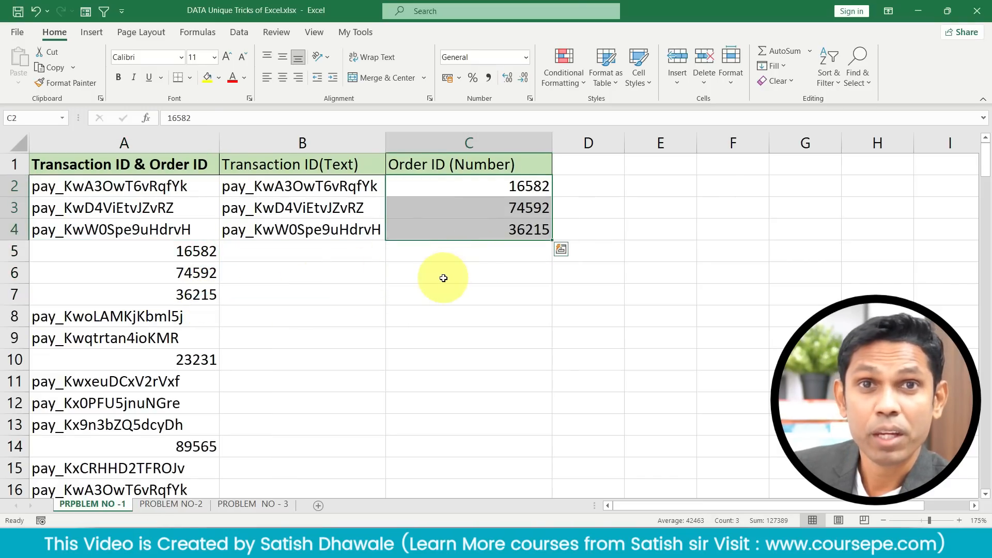
pyautogui.moveTo(352, 194); pyautogui.dragTo(476, 241)
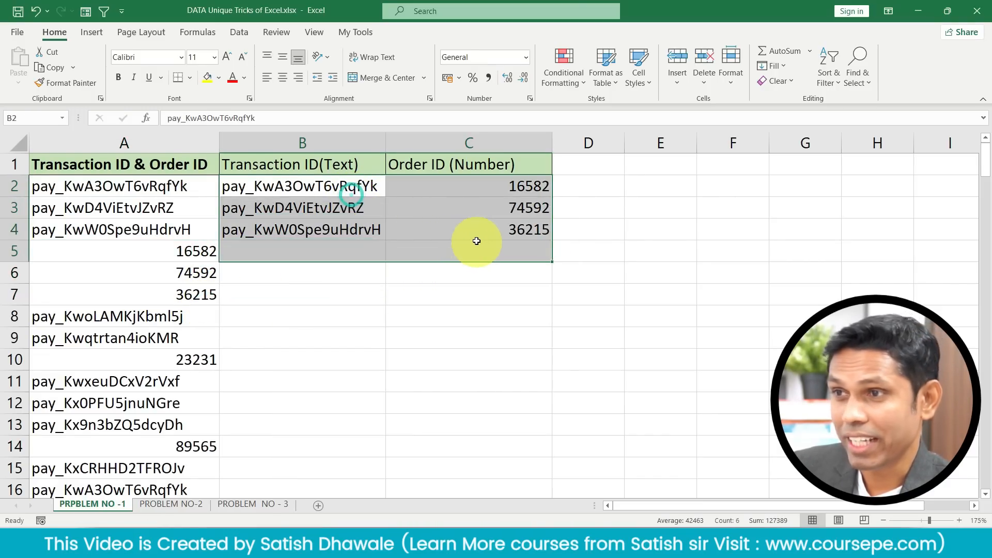
# - Clear the manually copied transaction and order IDs from B2:C5
pyautogui.press('Delete')
pyautogui.hotkey('ctrl', 'Home')
pyautogui.press('Down')
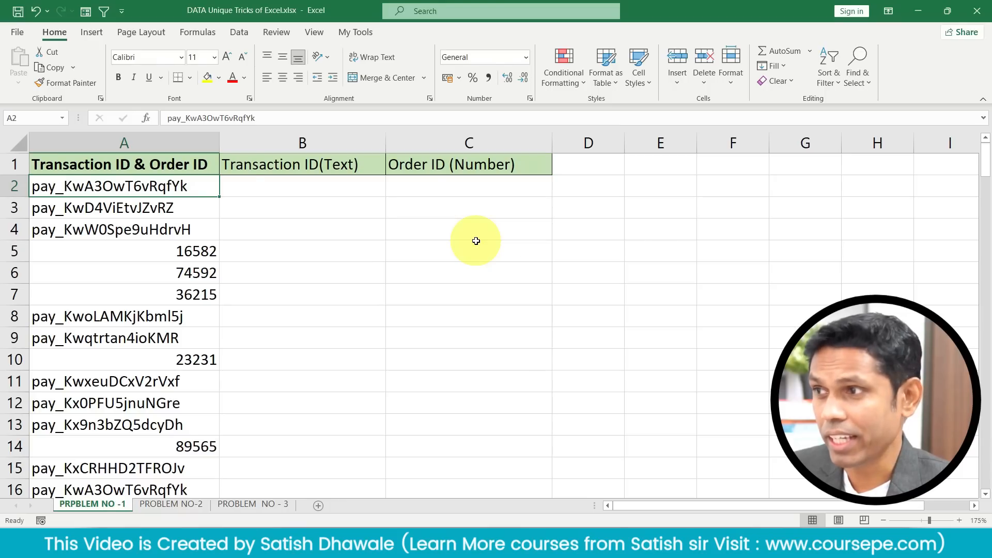
# - Enter =ISTEXT(A2) in B2 and fill the formula down to B10
pyautogui.press('Right')
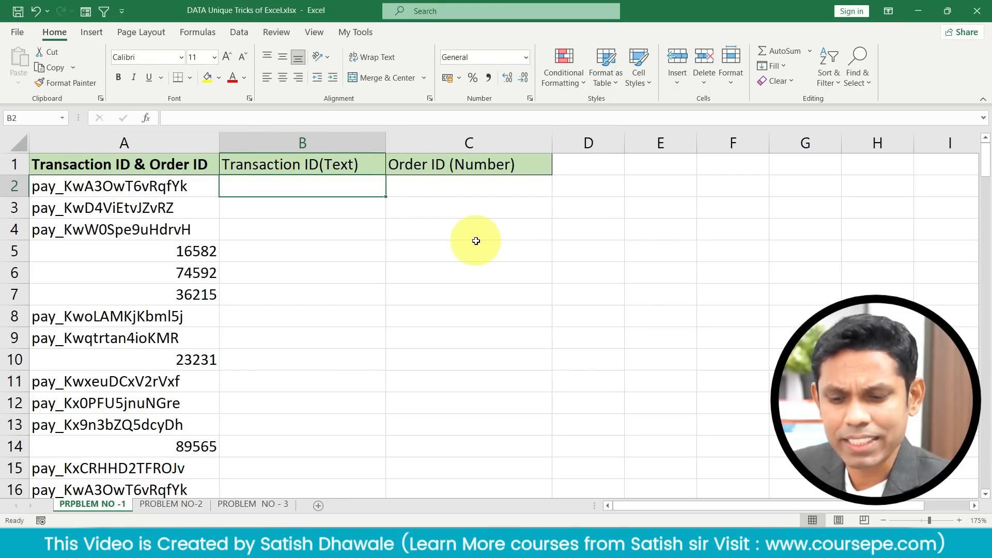
pyautogui.write('=is')
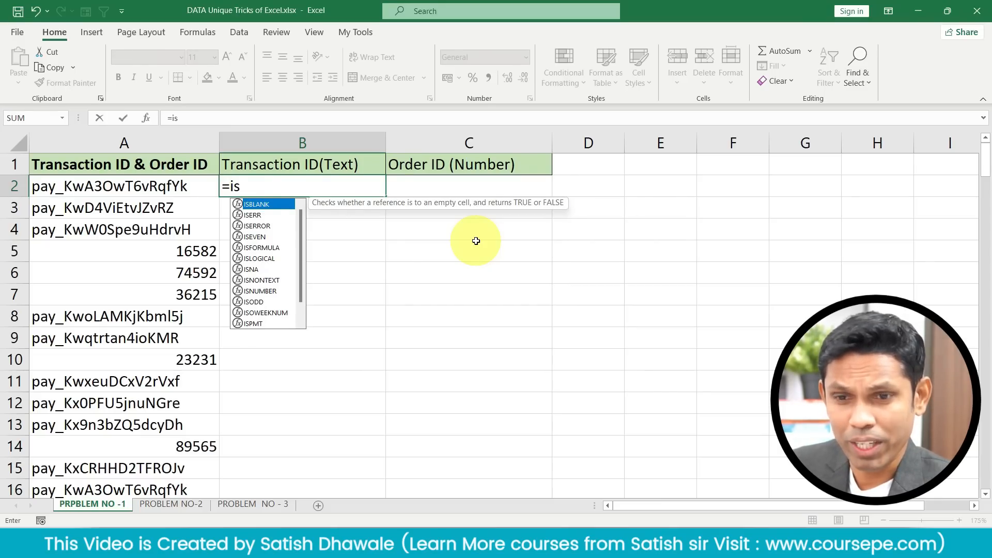
pyautogui.write('te')
pyautogui.press('Tab')
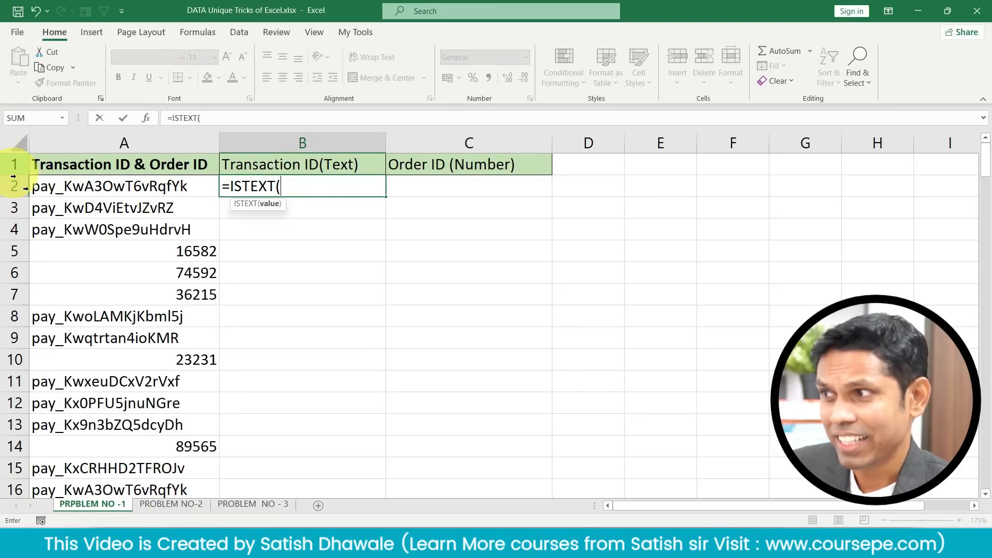
pyautogui.click(113, 191)
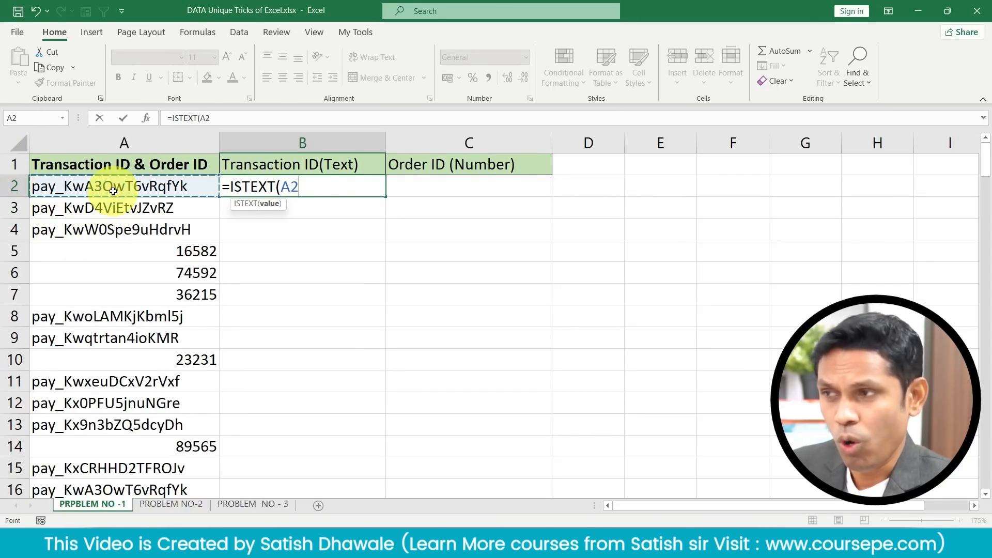
pyautogui.write(')')
pyautogui.press('Return')
pyautogui.click(308, 181)
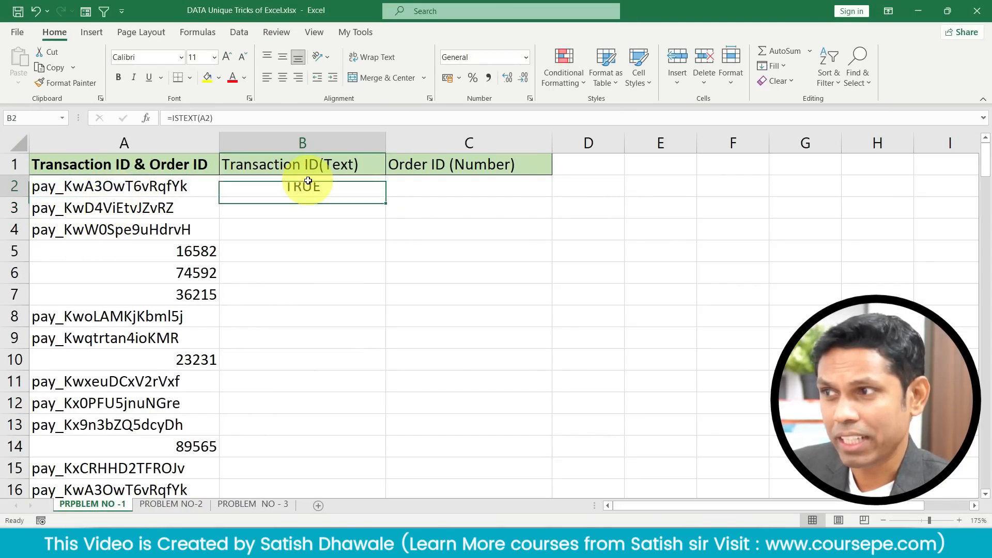
pyautogui.moveTo(388, 196); pyautogui.dragTo(385, 362)
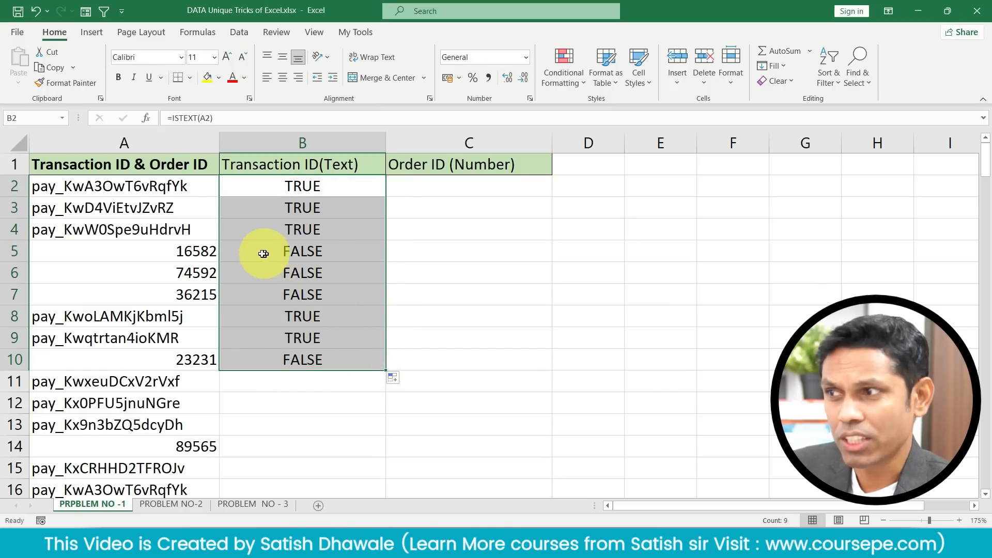
# - Compare the ISTEXT results in B2:B10 with the IDs in column A and review the formula in B2
pyautogui.moveTo(196, 251); pyautogui.dragTo(282, 298)
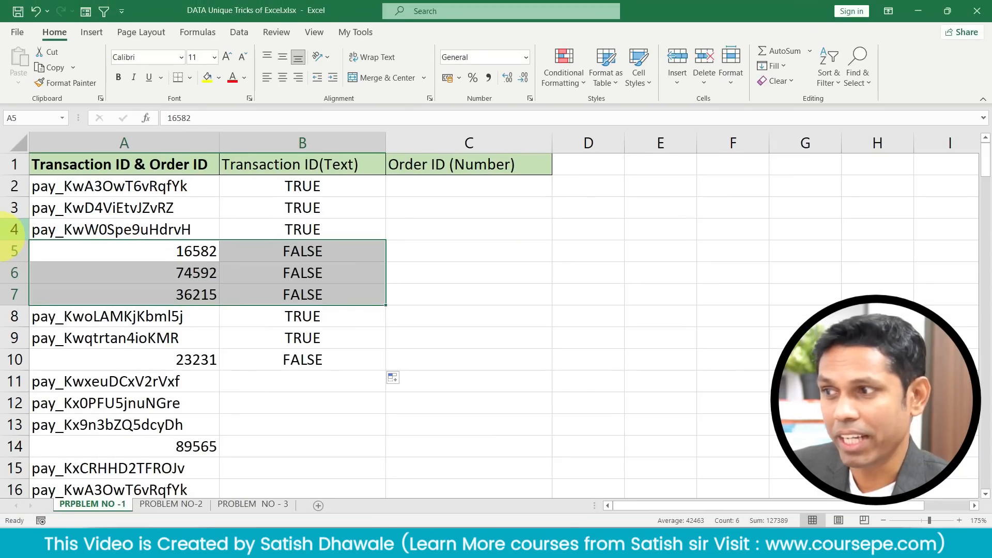
pyautogui.click(304, 366)
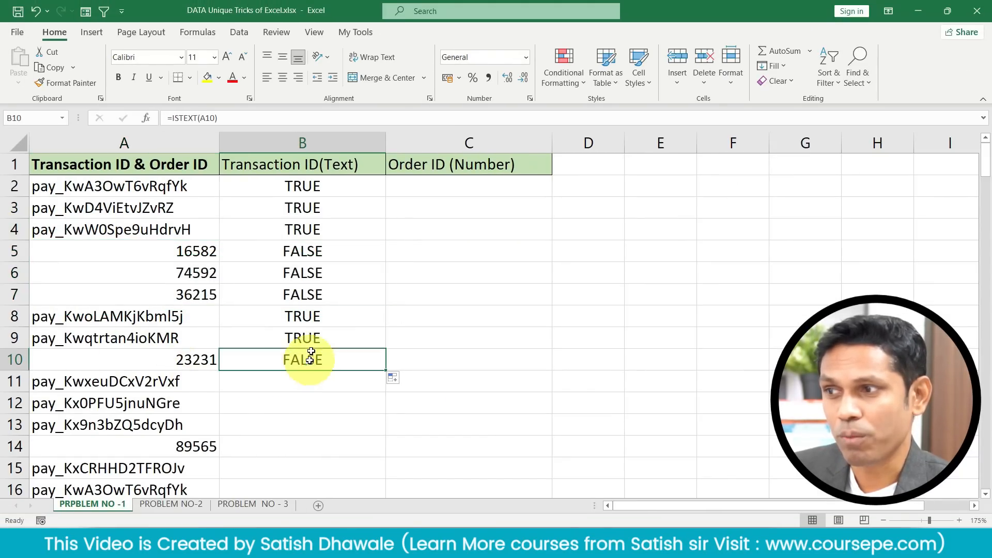
pyautogui.click(310, 316)
pyautogui.doubleClick(338, 191)
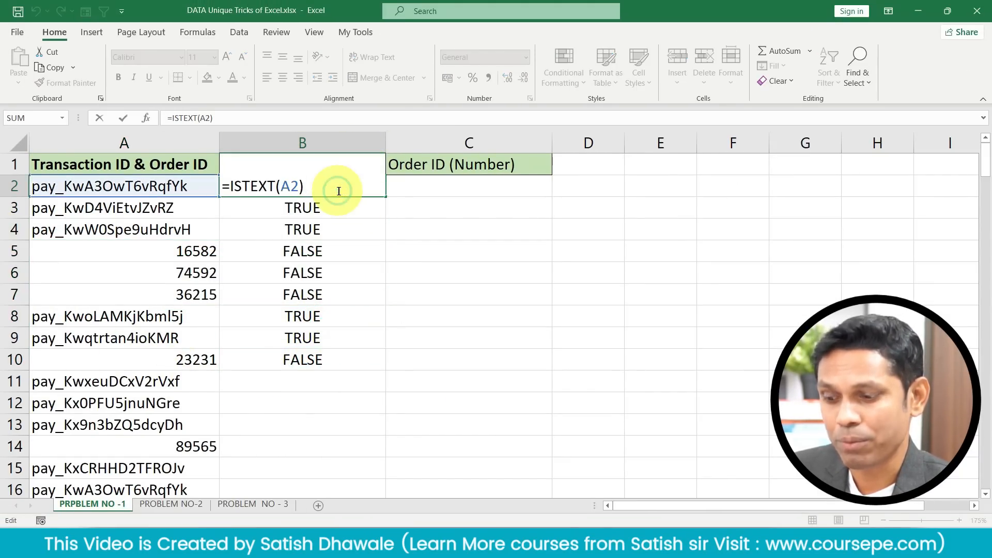
pyautogui.press('Escape')
# - Enter =ISNUMBER(A2) in C2 and fill the formula down to C11
pyautogui.click(461, 194)
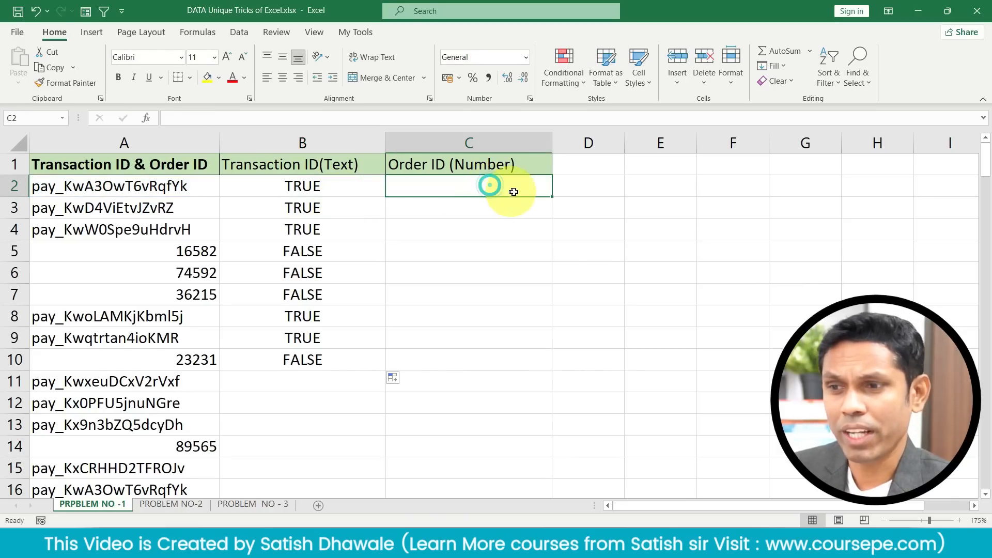
pyautogui.write('=isnu')
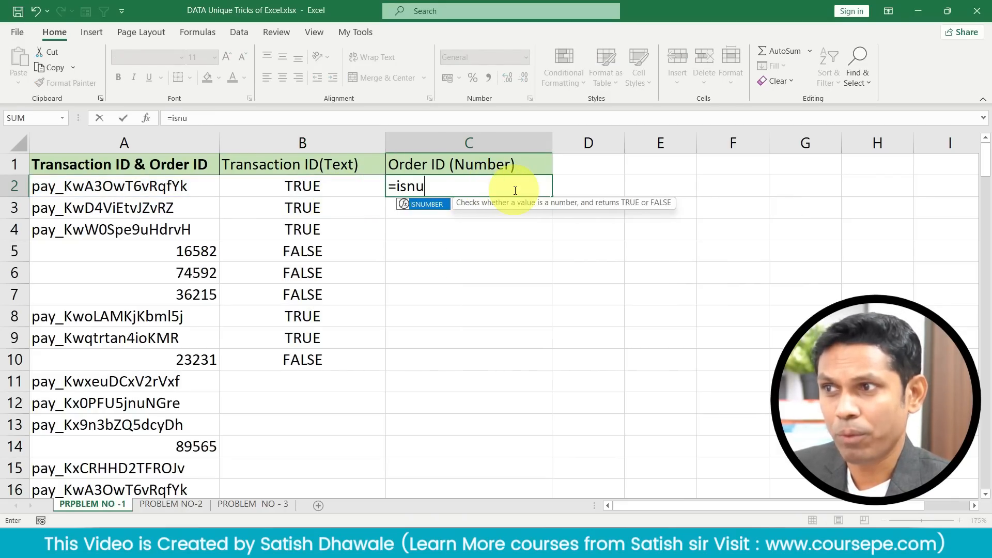
pyautogui.press('Tab')
pyautogui.click(193, 187)
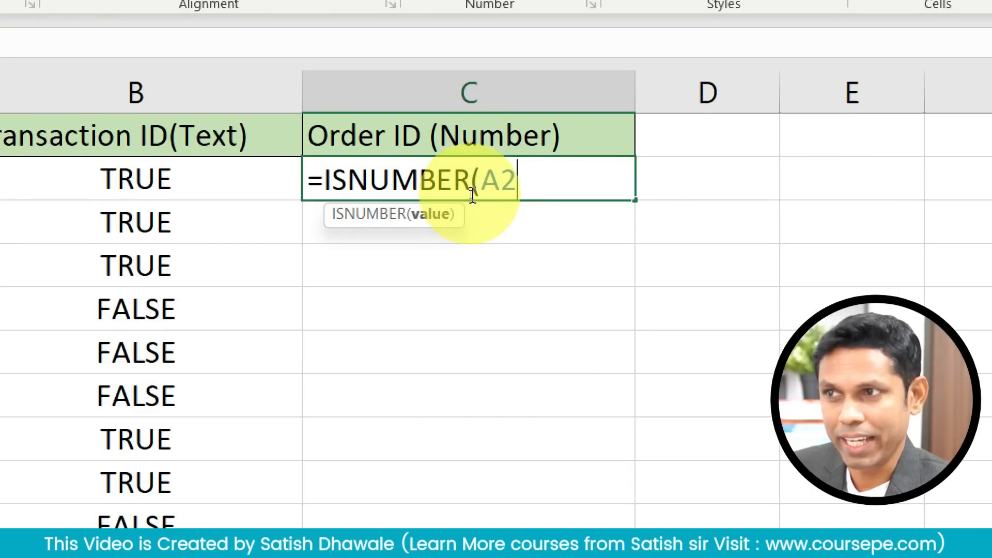
pyautogui.write(')')
pyautogui.press('Return')
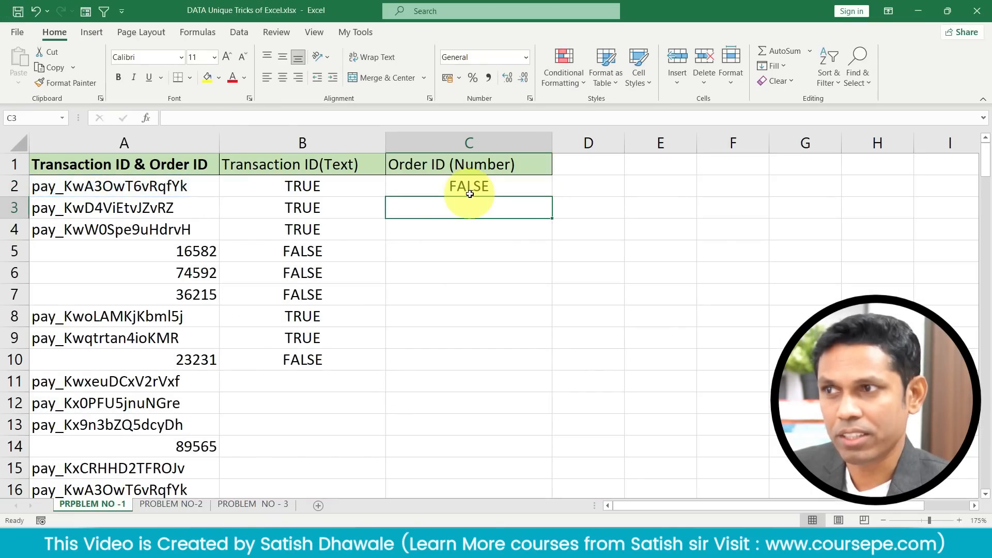
pyautogui.click(472, 194)
pyautogui.moveTo(552, 197); pyautogui.dragTo(558, 398)
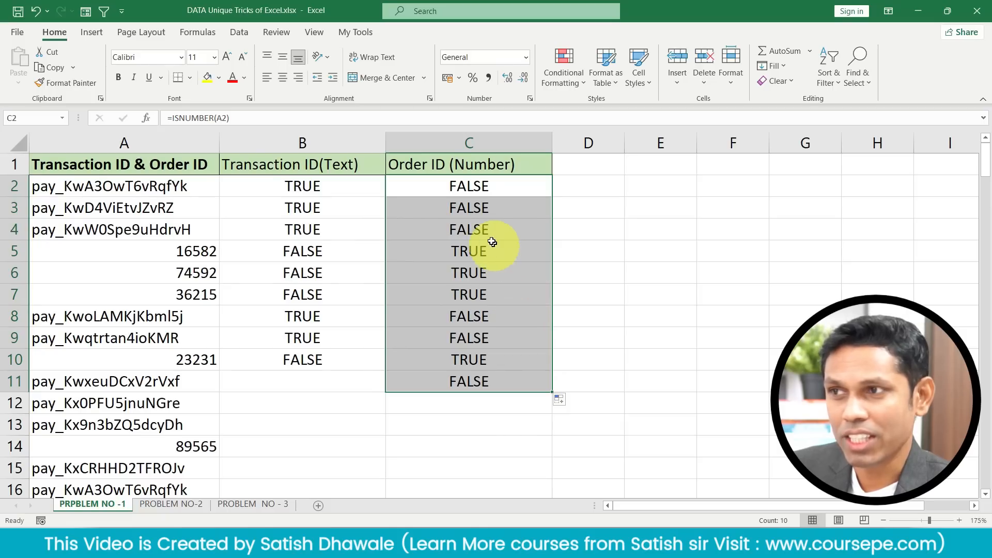
# - Compare the ISNUMBER results in column C with the IDs in column A and review the formula in C2
pyautogui.moveTo(187, 188); pyautogui.dragTo(467, 193)
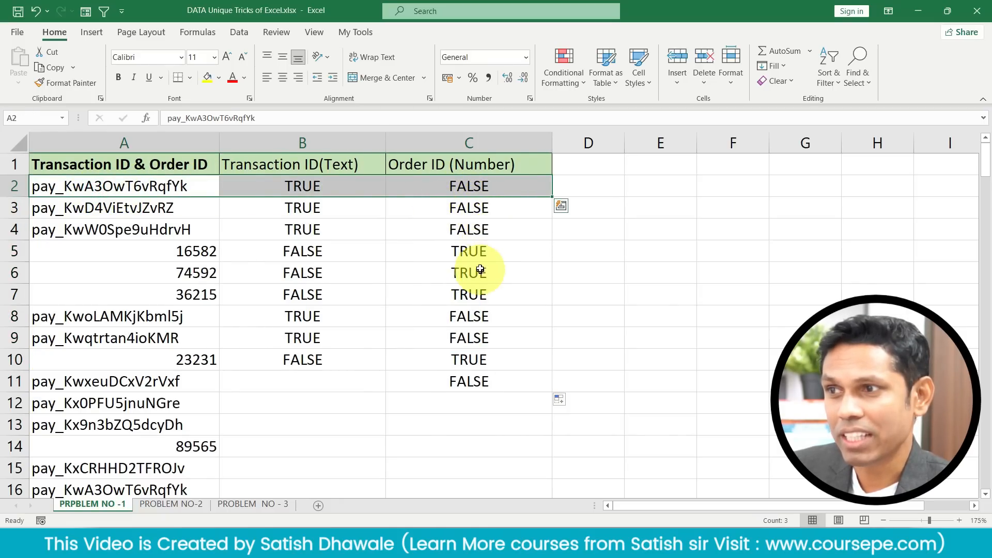
pyautogui.moveTo(481, 252); pyautogui.dragTo(482, 291)
pyautogui.click(491, 188)
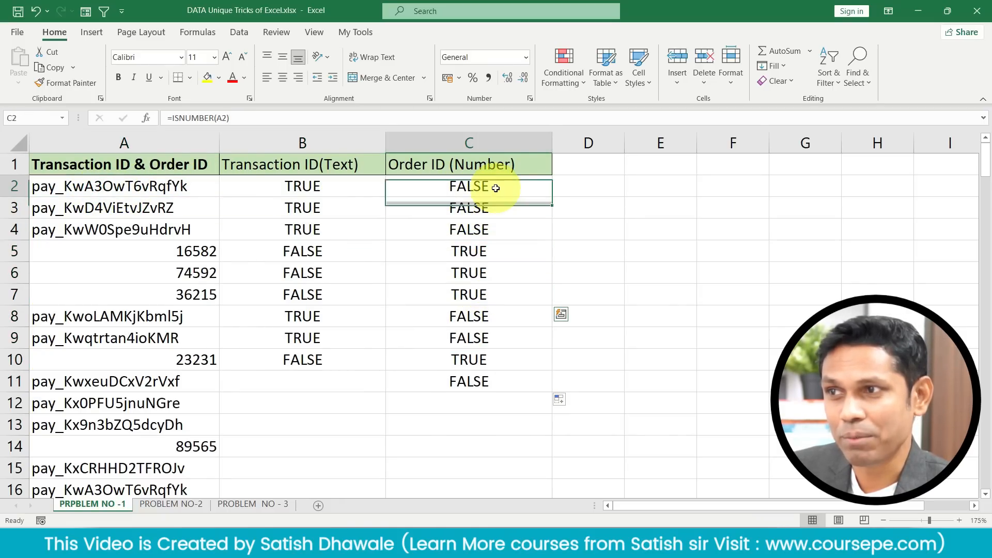
pyautogui.doubleClick(497, 188)
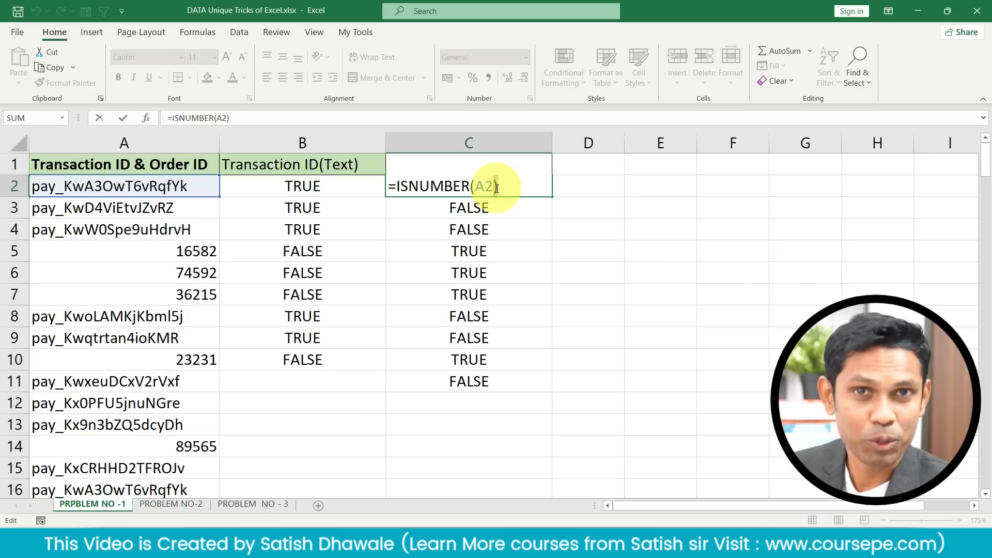
pyautogui.press('Escape')
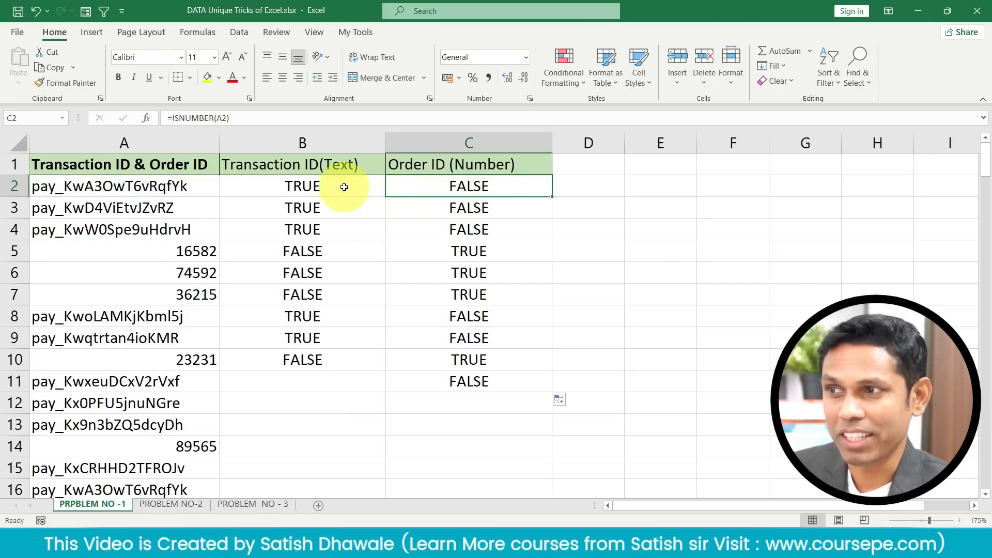
# - Clear the ISTEXT and ISNUMBER test formulas from B2:C15
pyautogui.moveTo(343, 186); pyautogui.dragTo(470, 459)
pyautogui.press('Delete')
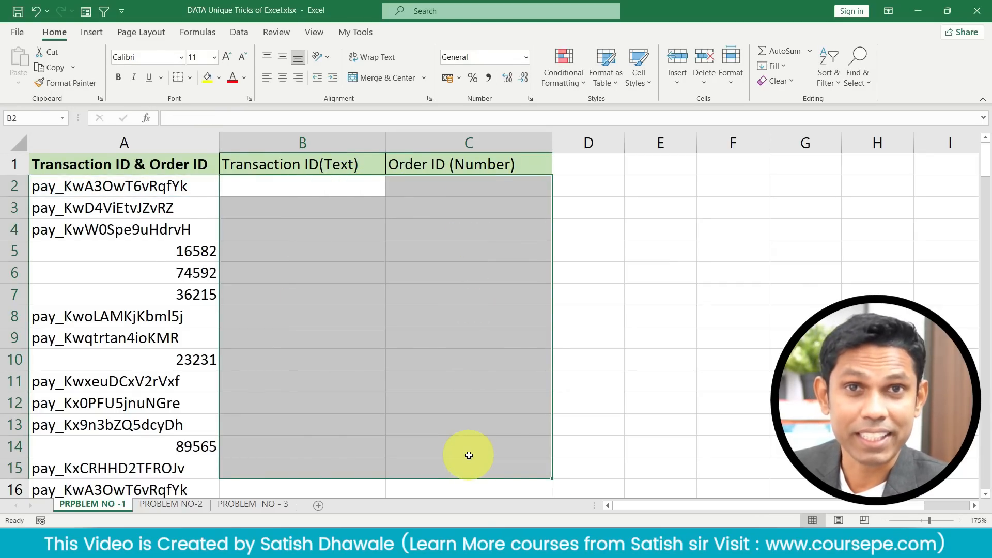
pyautogui.hotkey('shift', 'BackSpace')
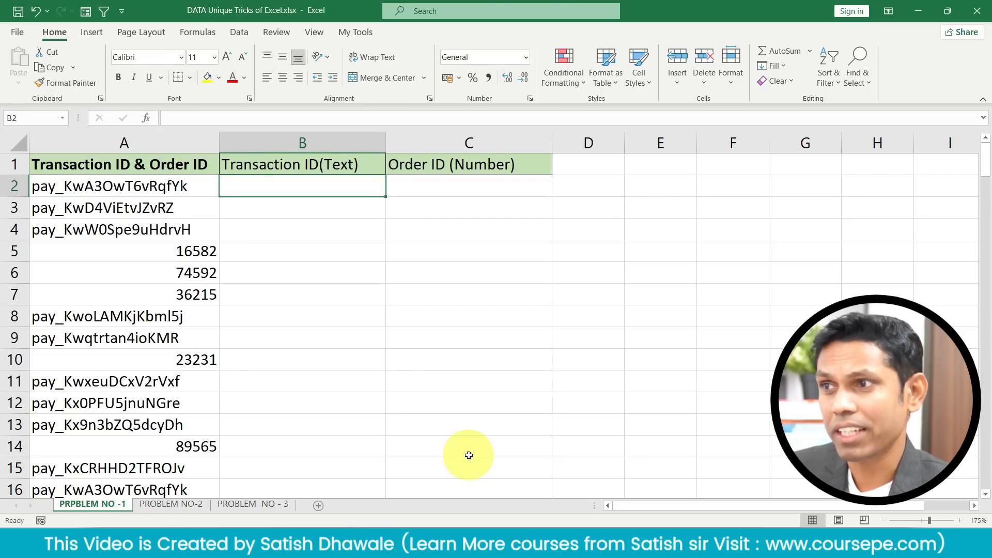
pyautogui.click(491, 194)
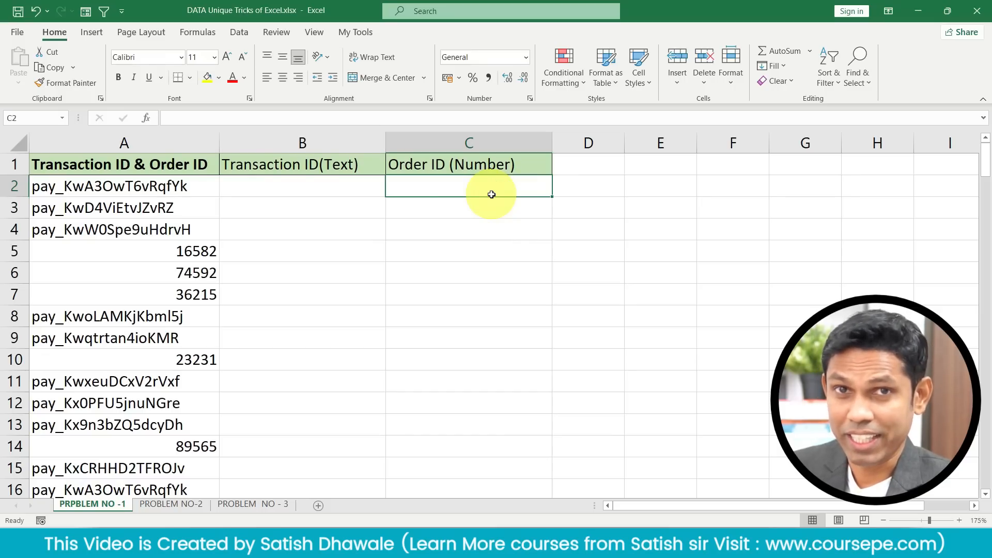
# - Start a FILTER formula in B2 with A2:A151 as its array argument
pyautogui.click(345, 189)
pyautogui.write('=filt')
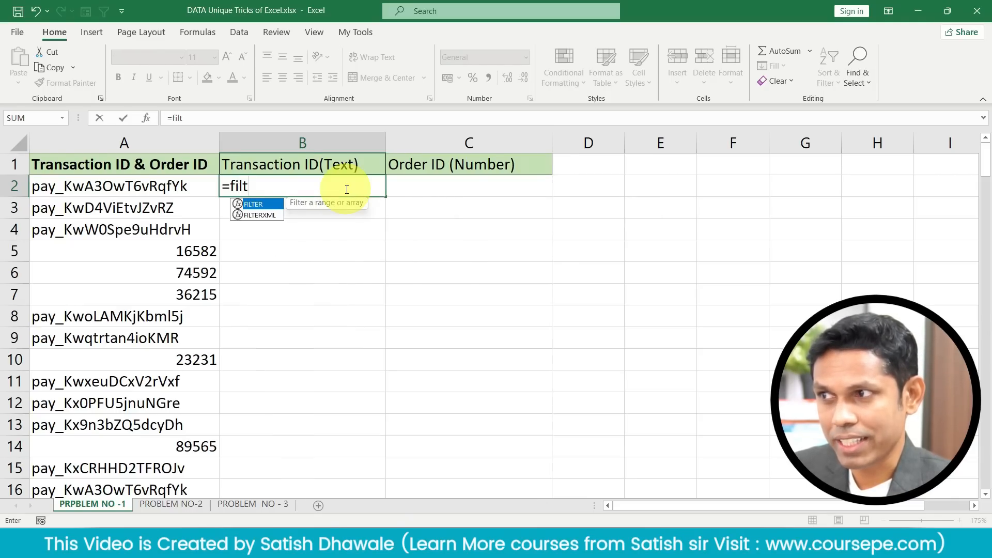
pyautogui.press('Tab')
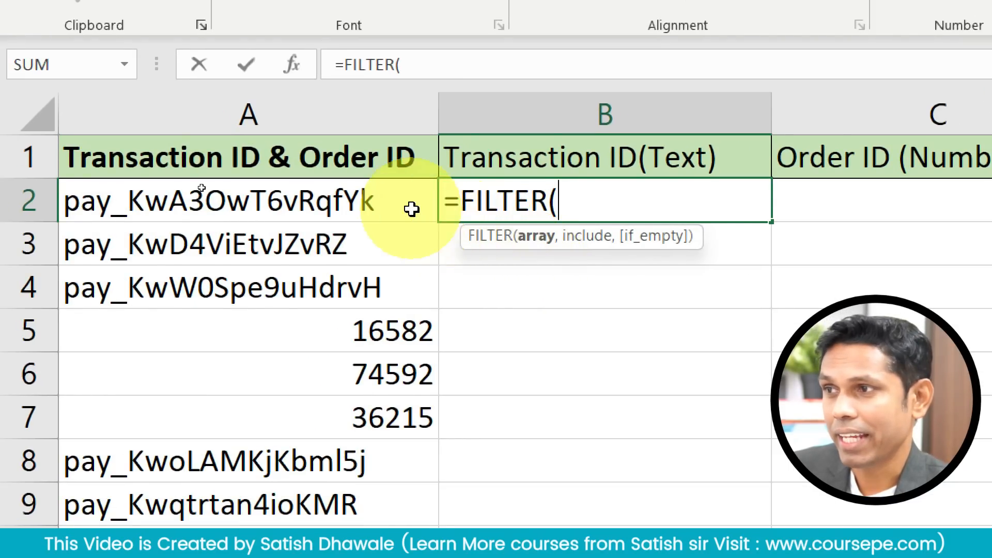
pyautogui.click(365, 199)
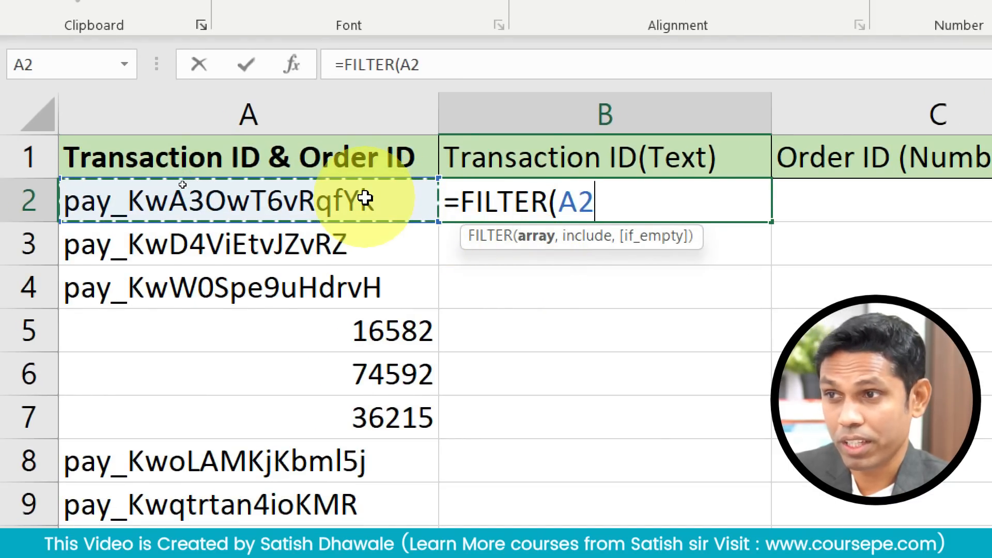
pyautogui.hotkey('ctrl', 'shift', 'Down')
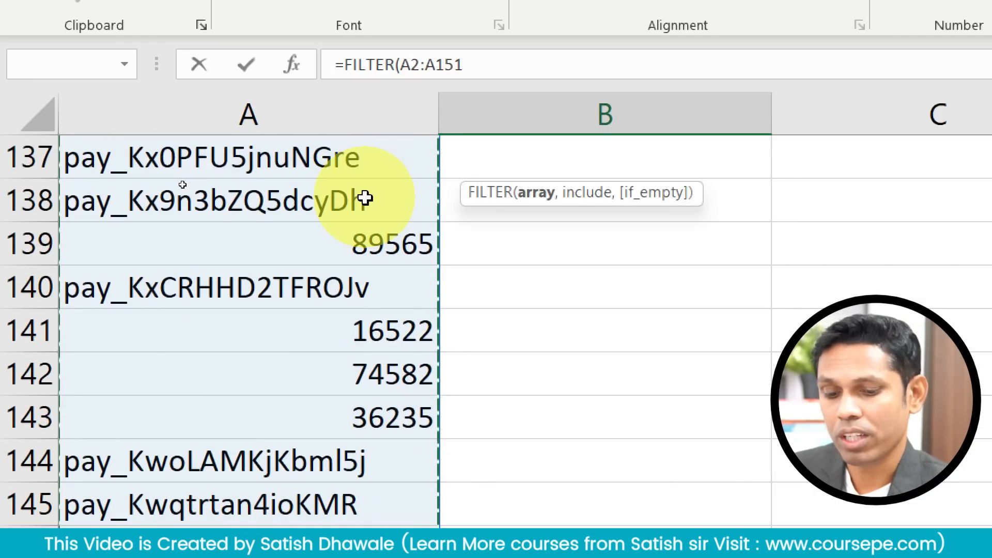
pyautogui.scroll(-2, 317, 331)
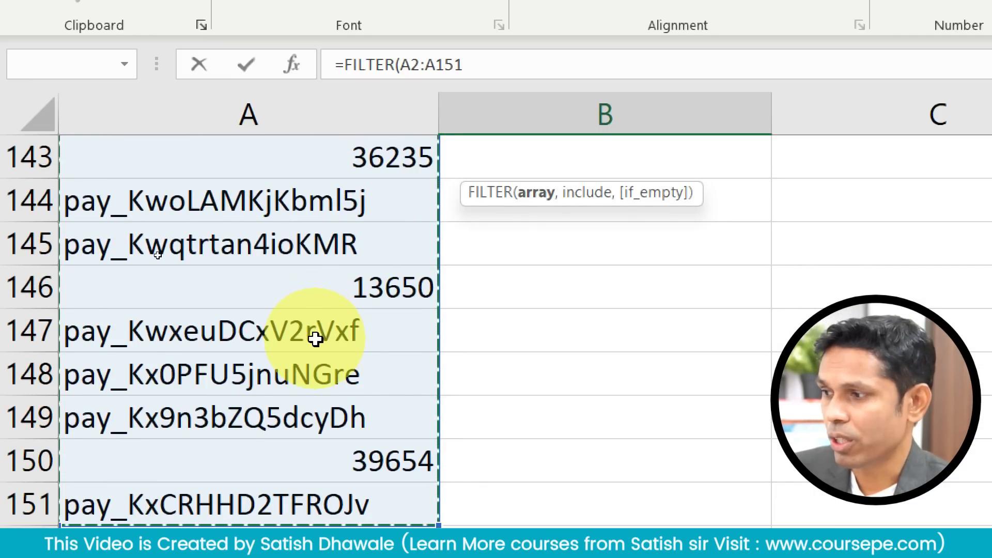
pyautogui.hotkey('ctrl', 'BackSpace')
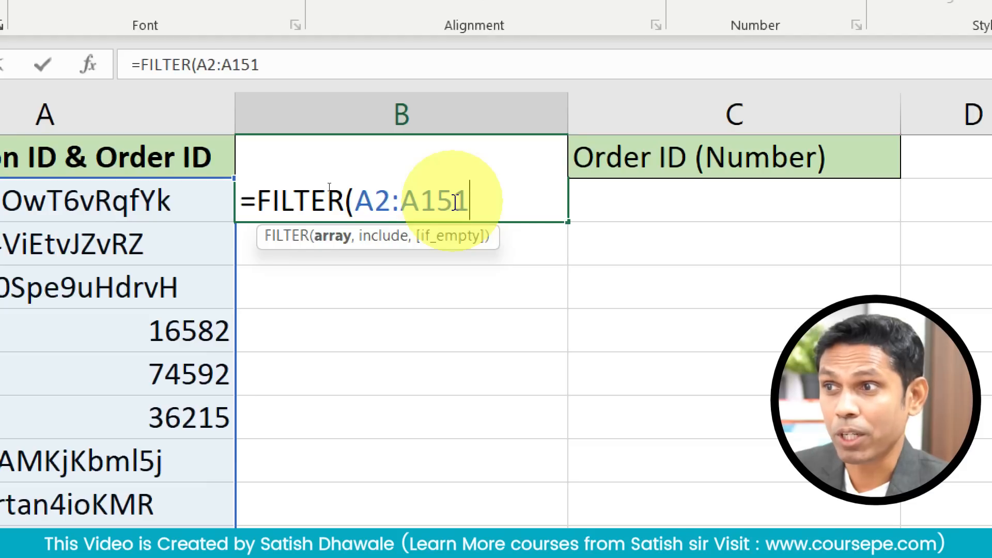
# - Remove the array reference from the FILTER formula and reselect A2:A151 as the array
pyautogui.press('BackSpace')
pyautogui.press('BackSpace')
pyautogui.press('BackSpace')
pyautogui.press('BackSpace')
pyautogui.press('BackSpace')
pyautogui.press('BackSpace')
pyautogui.press('BackSpace')
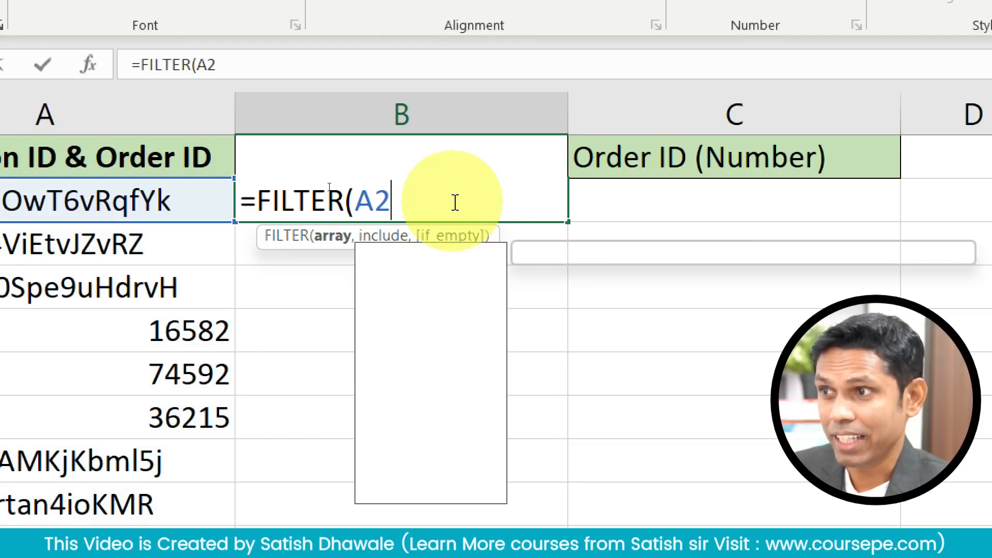
pyautogui.click(16, 200)
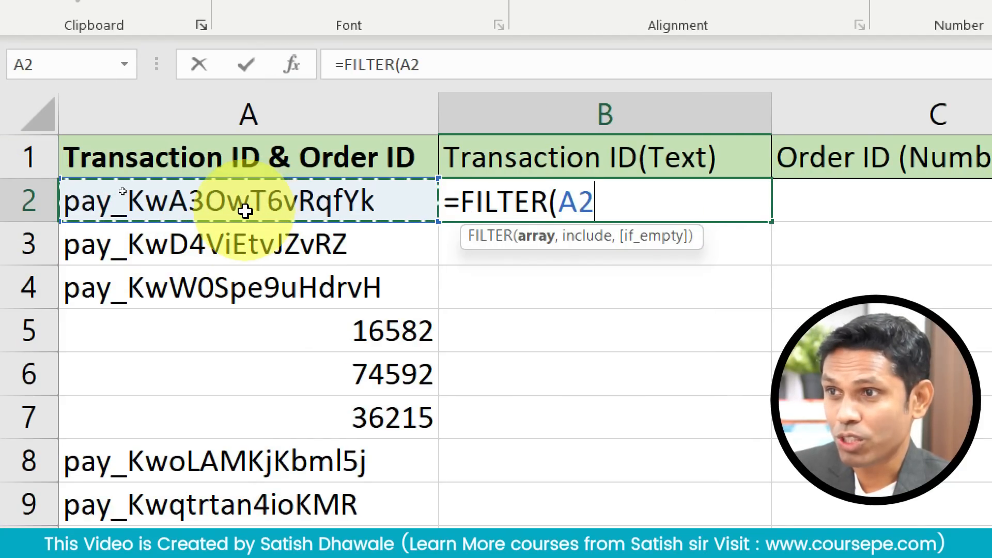
pyautogui.hotkey('ctrl', 'shift', 'Down')
pyautogui.scroll(7, 206, 277)
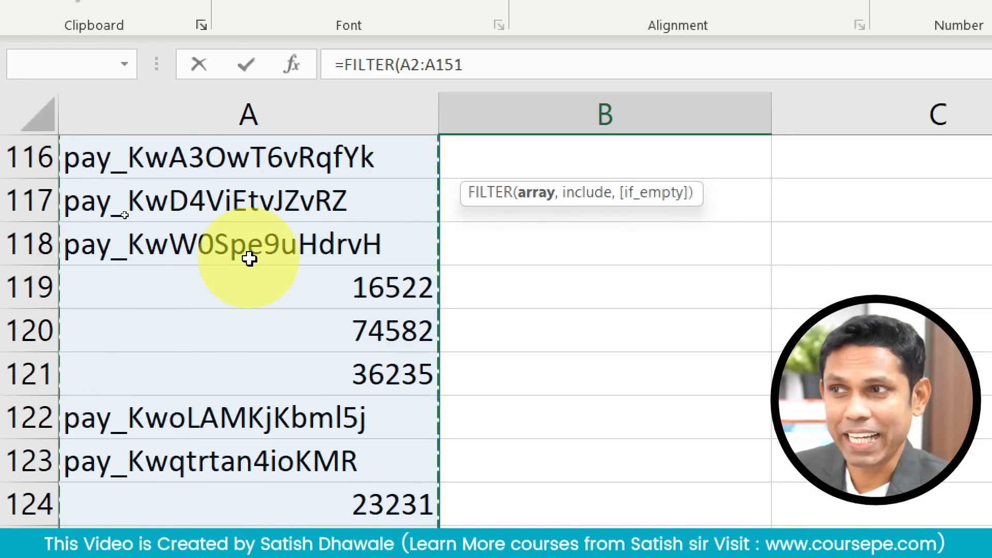
pyautogui.hotkey('ctrl', 'BackSpace')
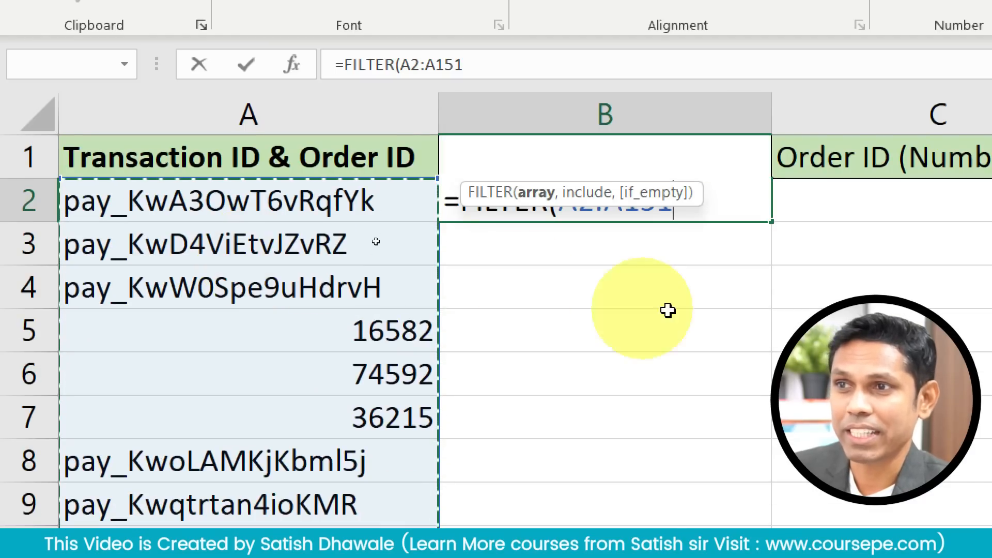
# - Add ISTEXT(A2:A151) as the include argument of the FILTER formula in B2
pyautogui.click(742, 209)
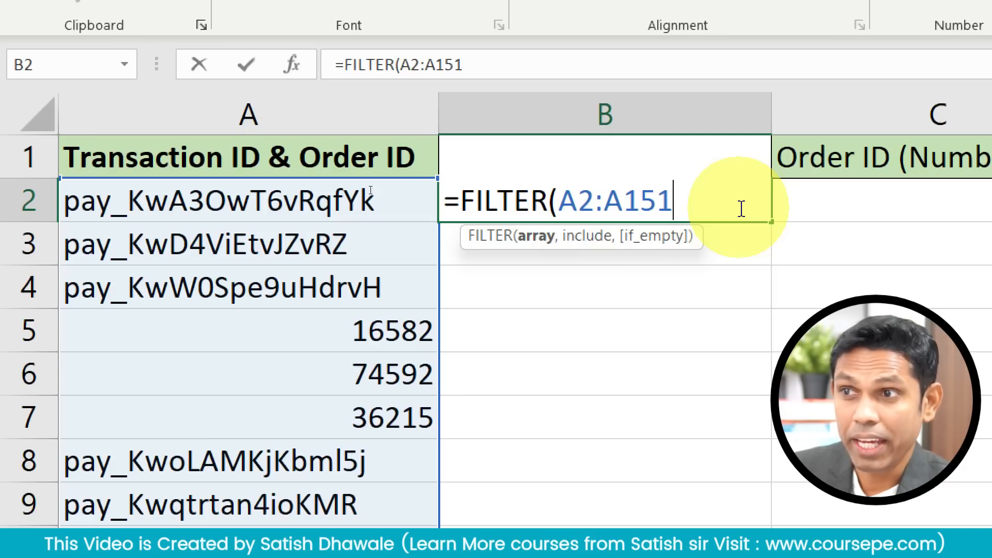
pyautogui.write(',')
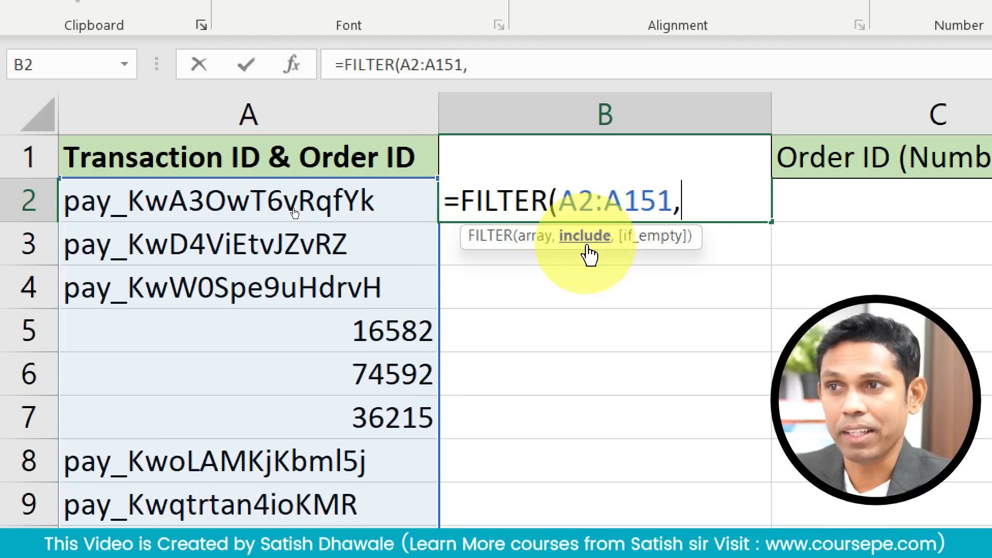
pyautogui.write('iste')
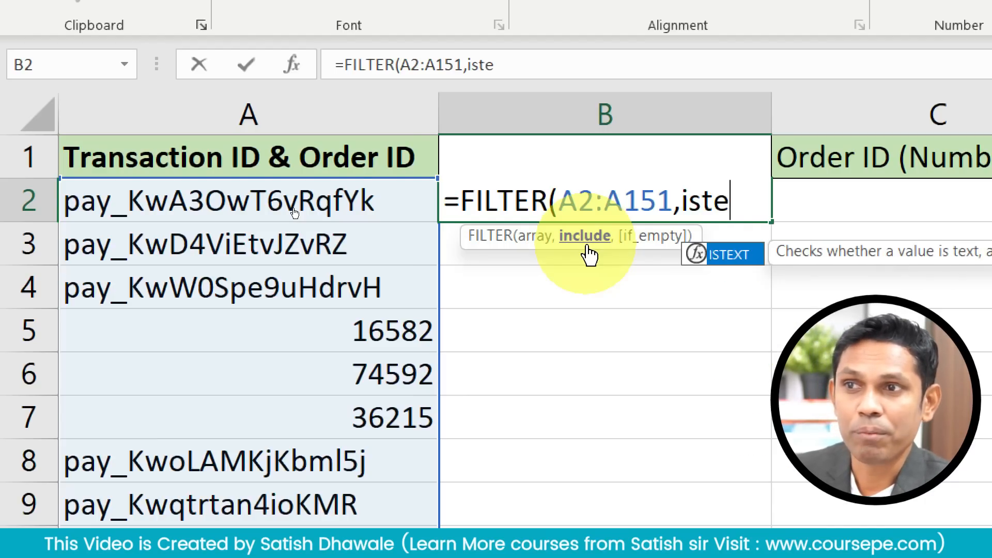
pyautogui.press('Tab')
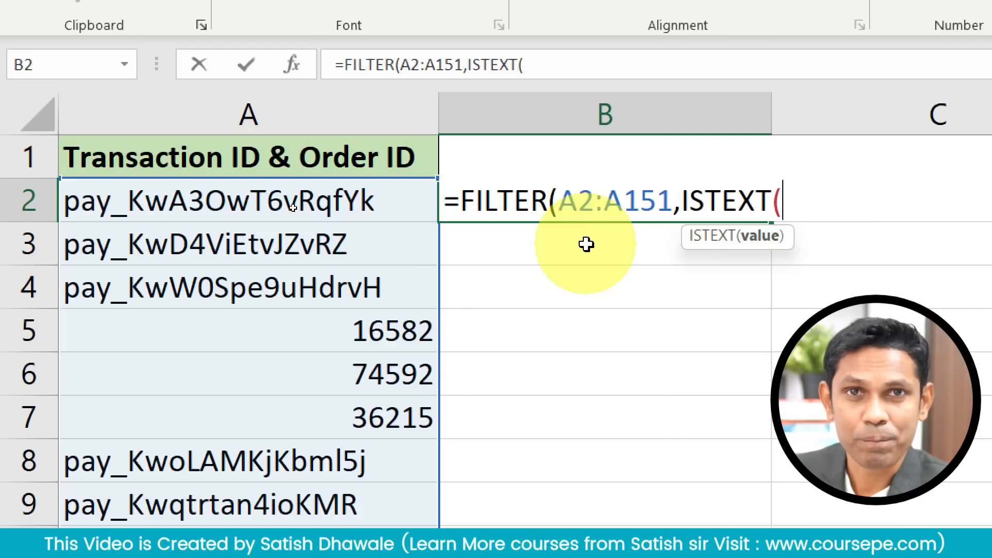
pyautogui.click(317, 208)
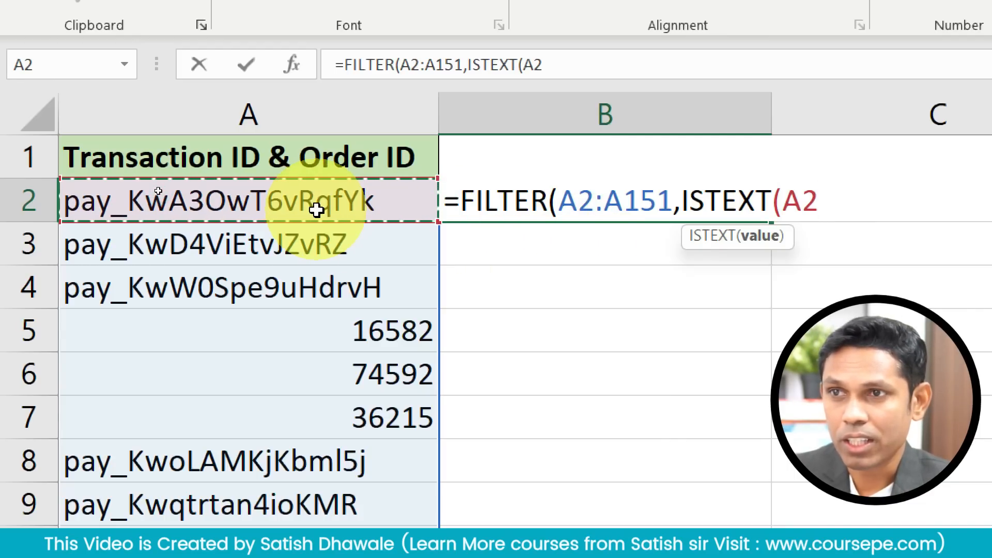
pyautogui.hotkey('ctrl', 'shift', 'Down')
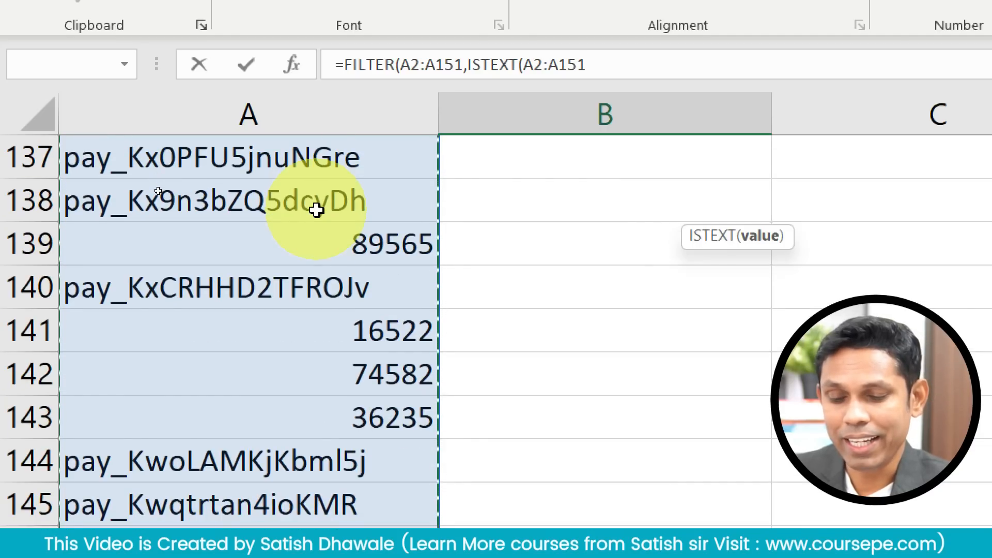
pyautogui.scroll(20, 317, 210)
pyautogui.scroll(1, 317, 209)
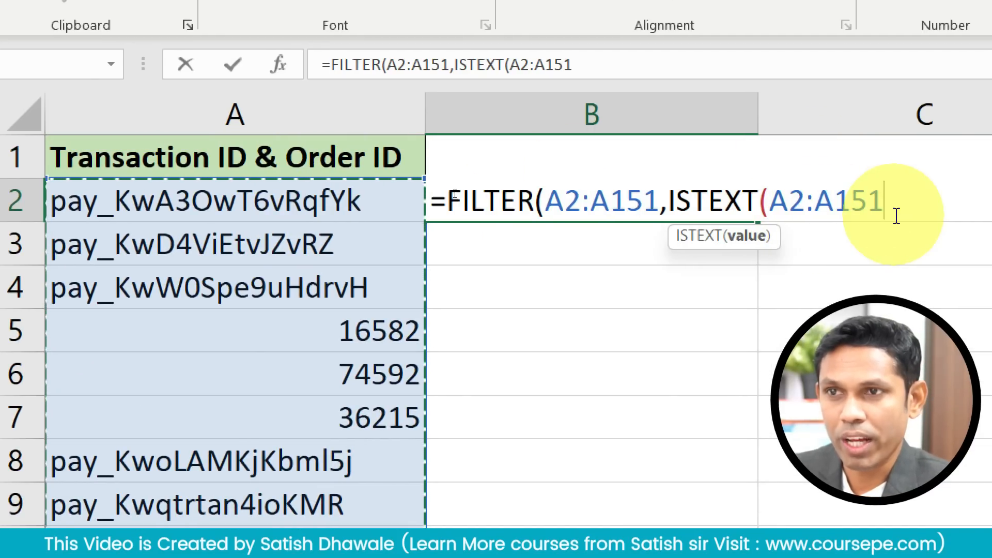
pyautogui.write(')')
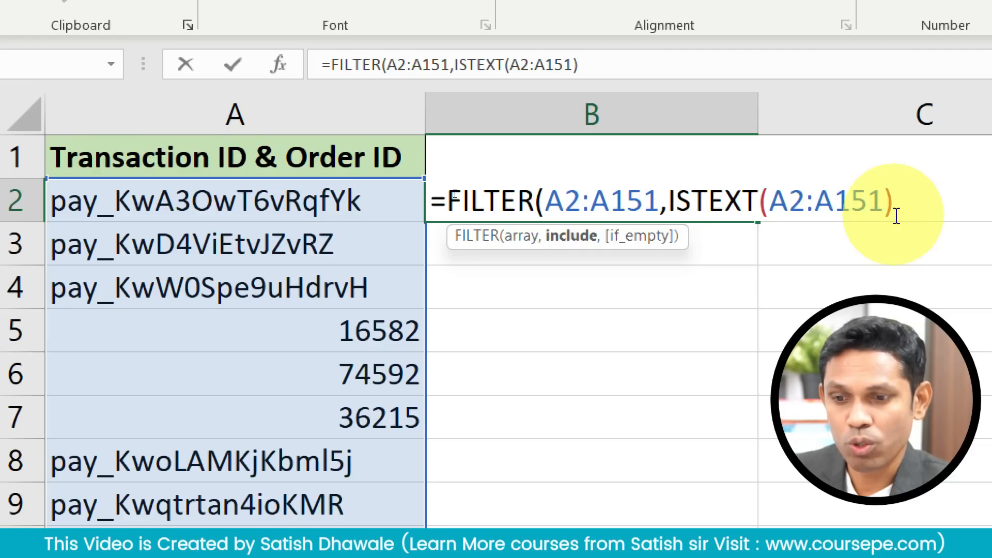
# - Enter =FILTER(A2:A151,ISTEXT(A2:A151)) in B2 without an if_empty argument, and look through the filtered transaction IDs
pyautogui.write(',')
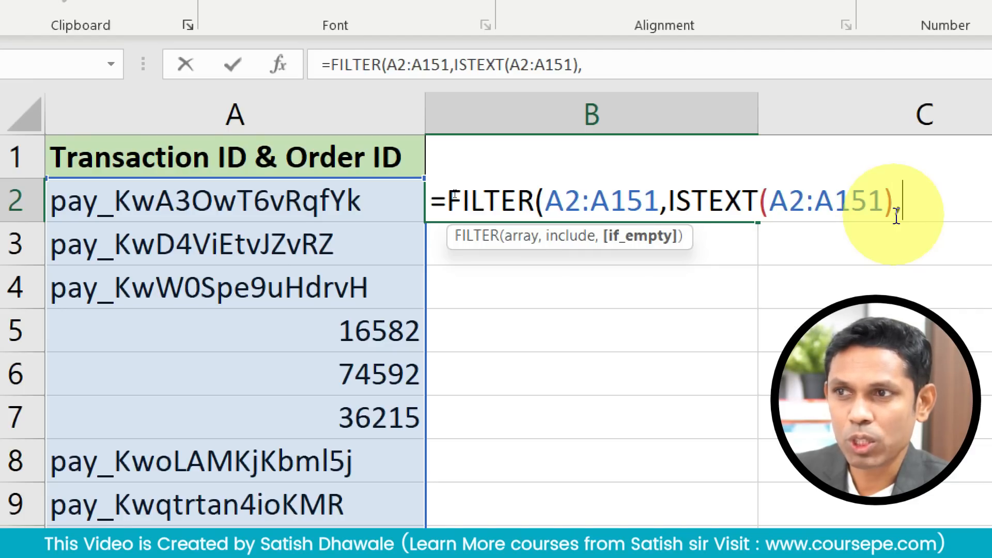
pyautogui.press('BackSpace')
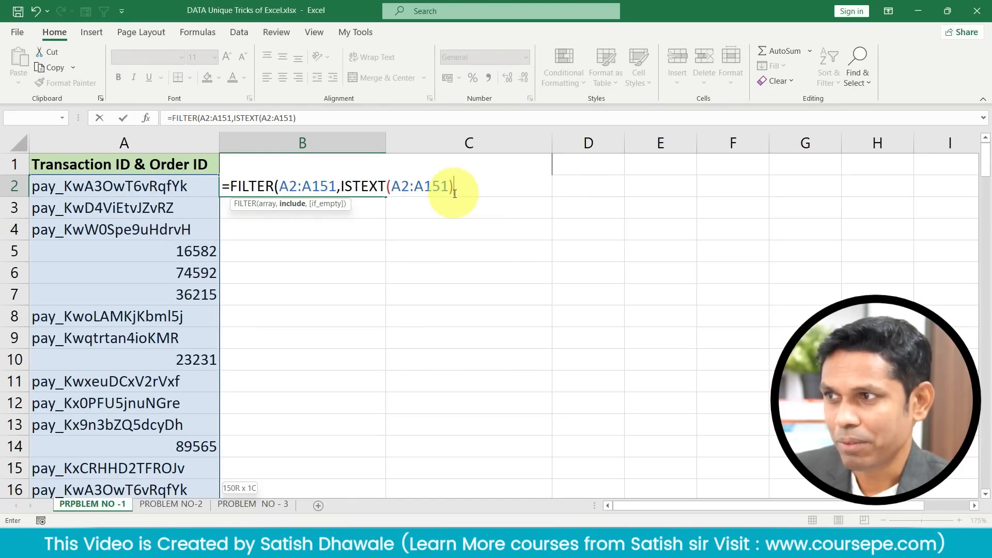
pyautogui.press('Return')
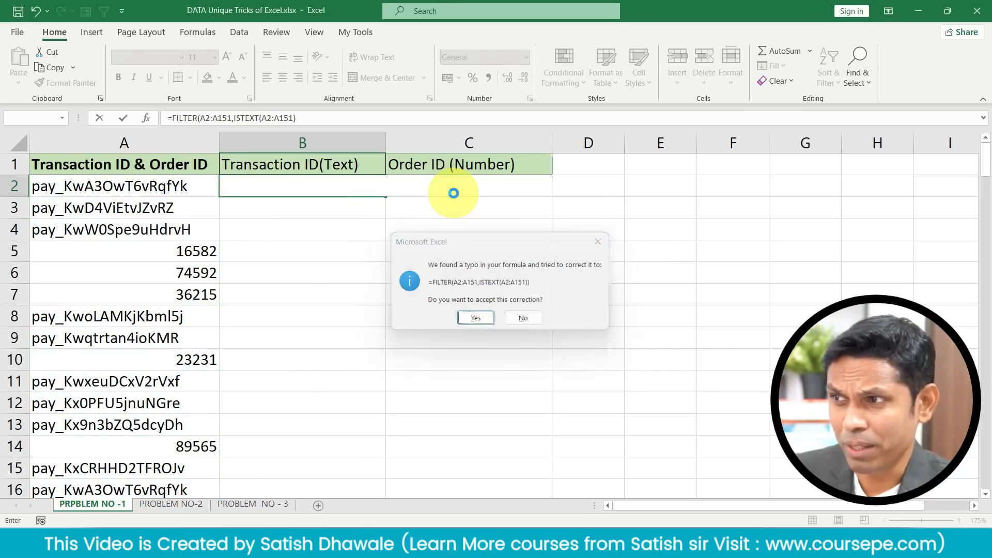
pyautogui.press('Return')
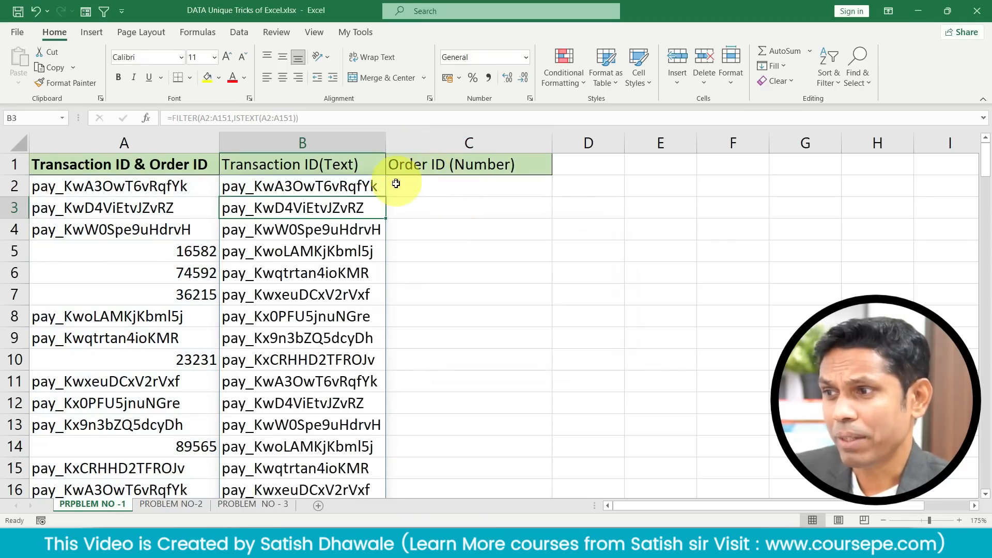
pyautogui.scroll(-14, 394, 184)
pyautogui.scroll(-18, 376, 280)
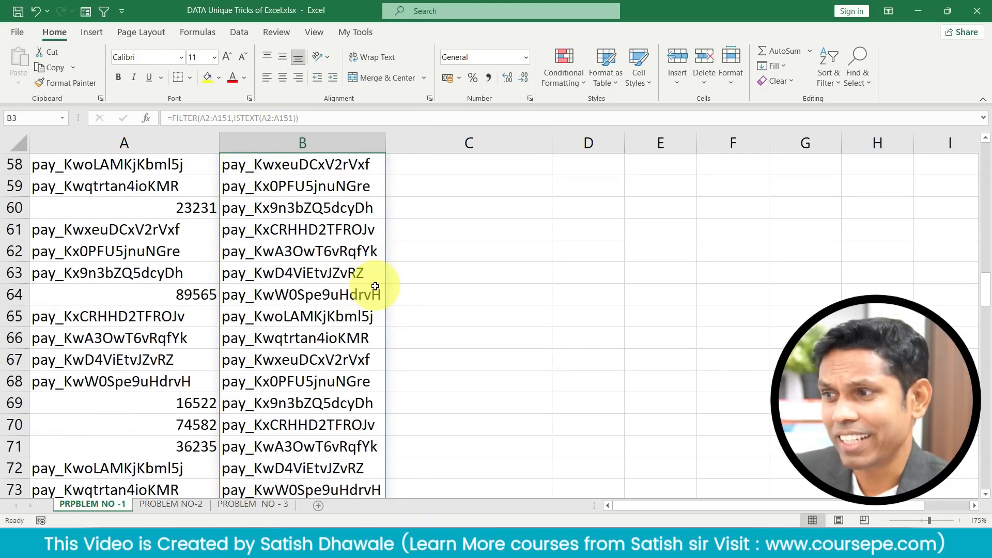
pyautogui.scroll(4, 372, 298)
pyautogui.scroll(20, 374, 299)
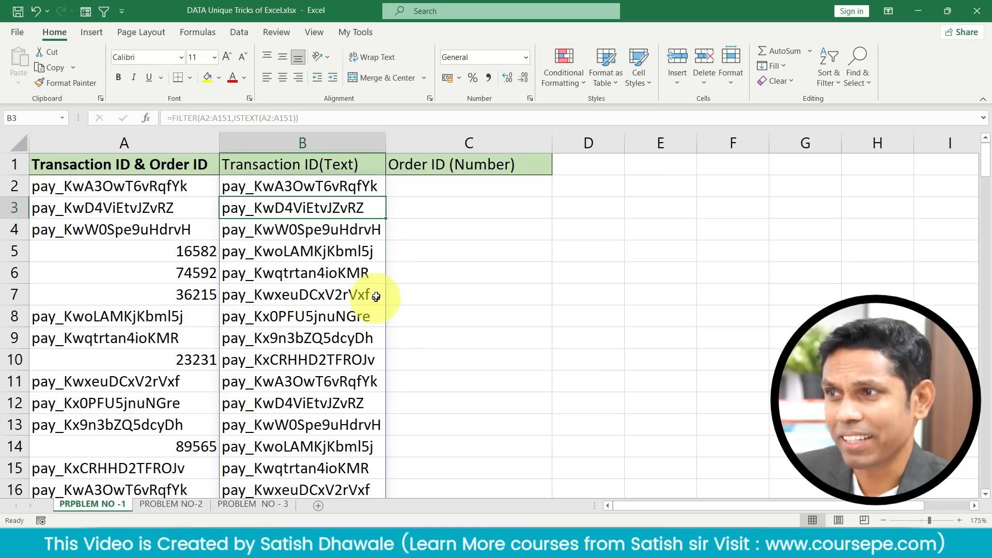
# - Start a FILTER formula in C2 under Order ID (Number) with A2:A151 as its array argument
pyautogui.click(434, 193)
pyautogui.write('=')
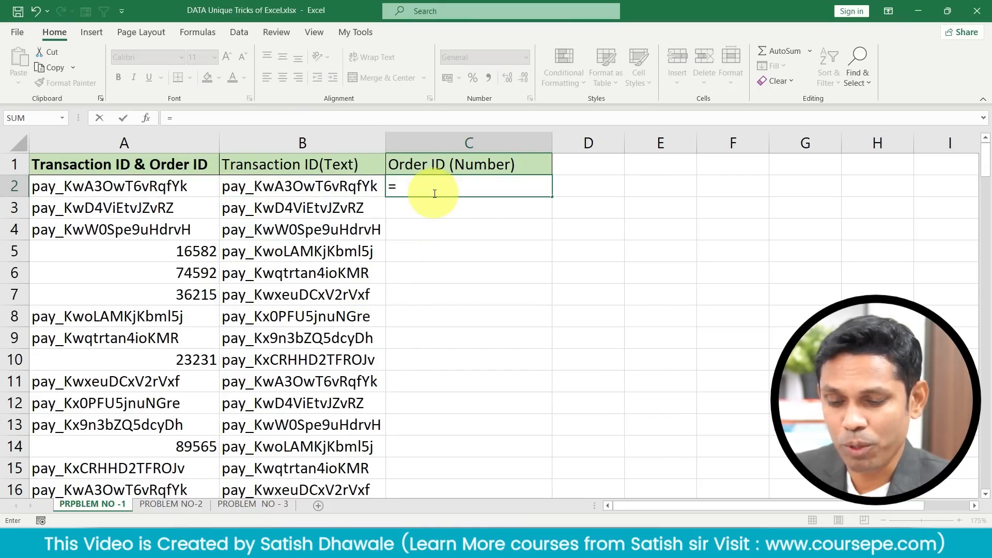
pyautogui.write('filt')
pyautogui.press('Tab')
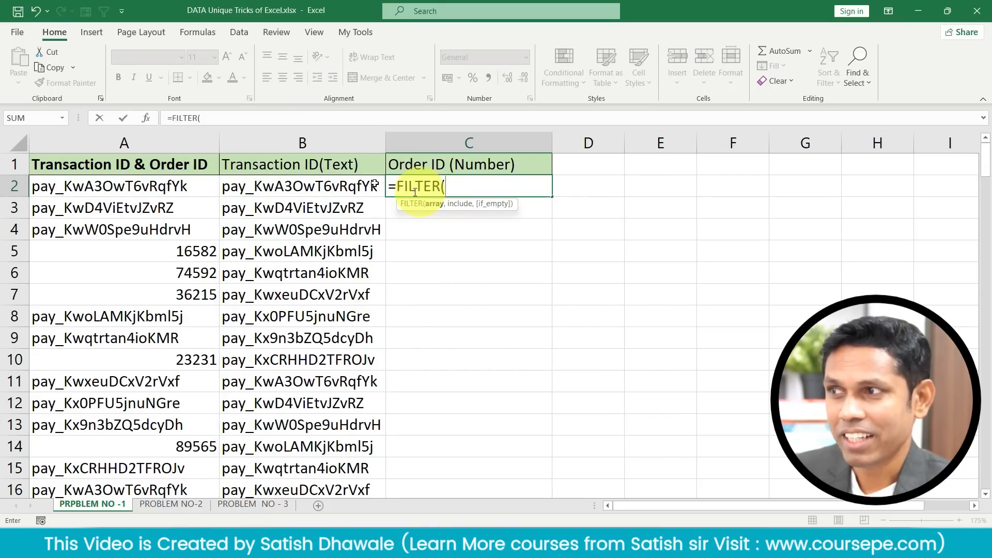
pyautogui.click(184, 195)
pyautogui.hotkey('ctrl', 'shift', 'Down')
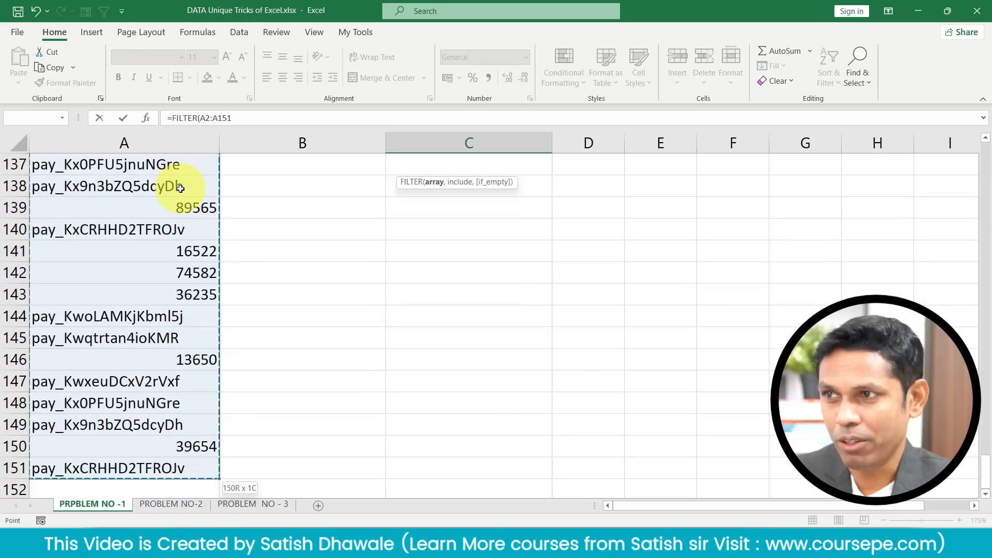
pyautogui.scroll(20, 181, 188)
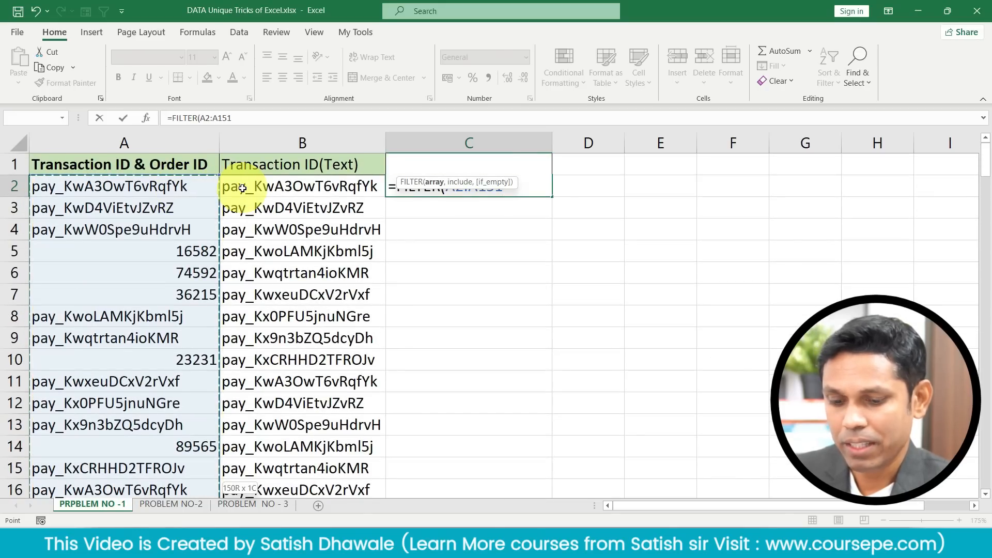
# - Add ISNUMBER(A2:A151) as the include argument in C2 and enter the FILTER formula
pyautogui.write(',isn')
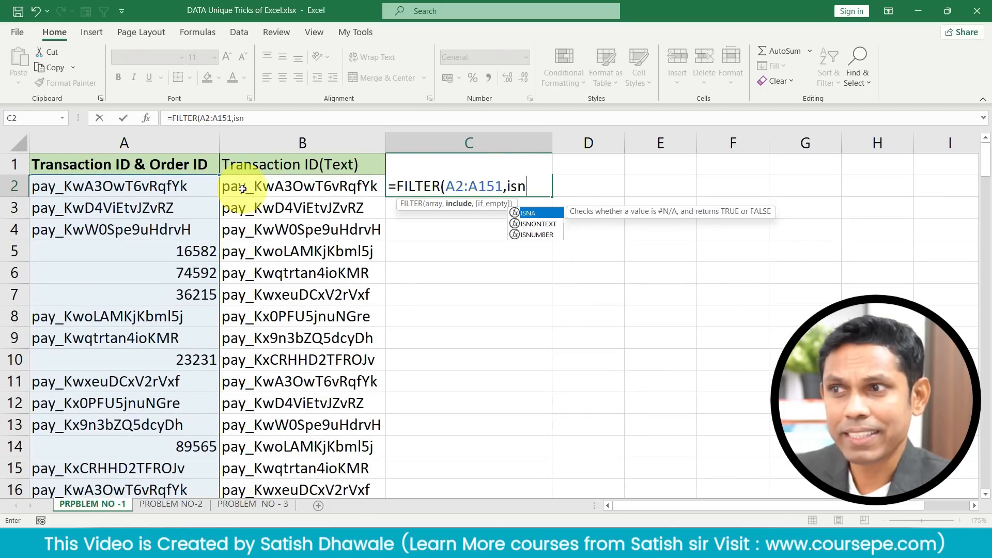
pyautogui.press('Escape')
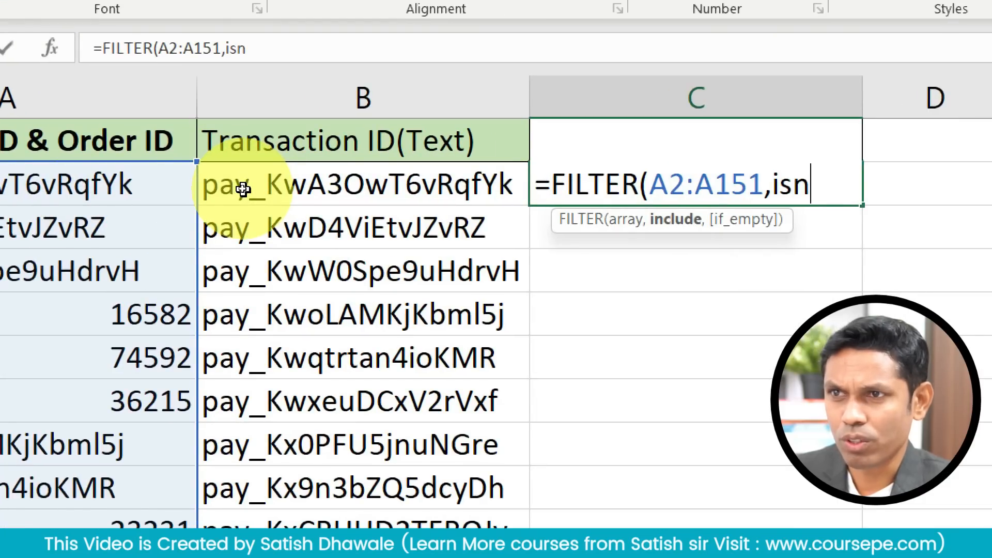
pyautogui.write('um')
pyautogui.press('Tab')
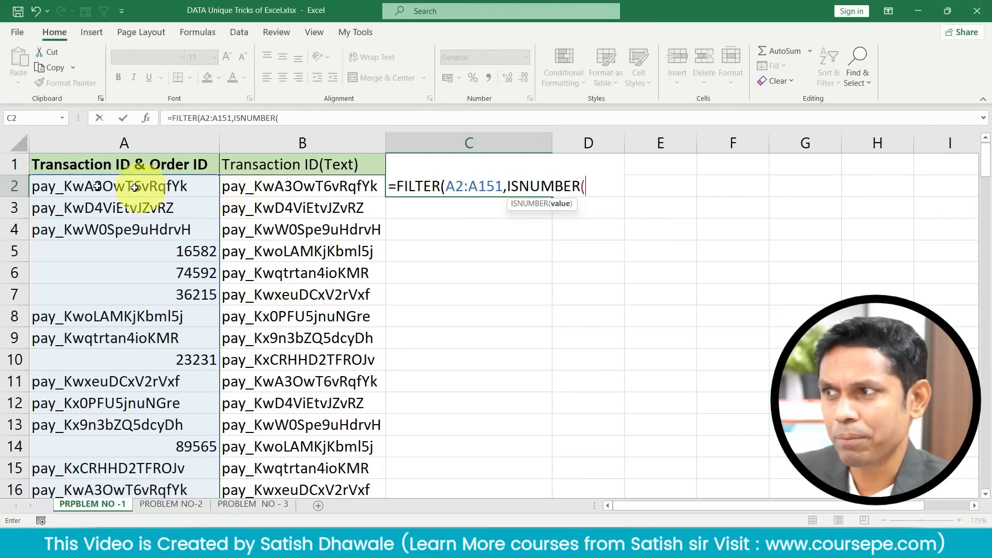
pyautogui.click(69, 187)
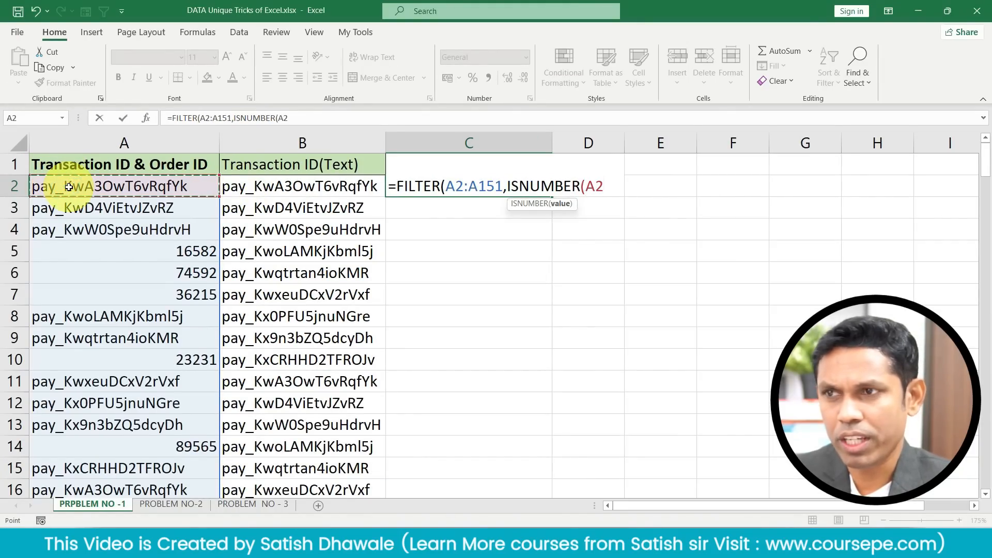
pyautogui.hotkey('ctrl', 'shift', 'Down')
pyautogui.hotkey('ctrl', 'BackSpace')
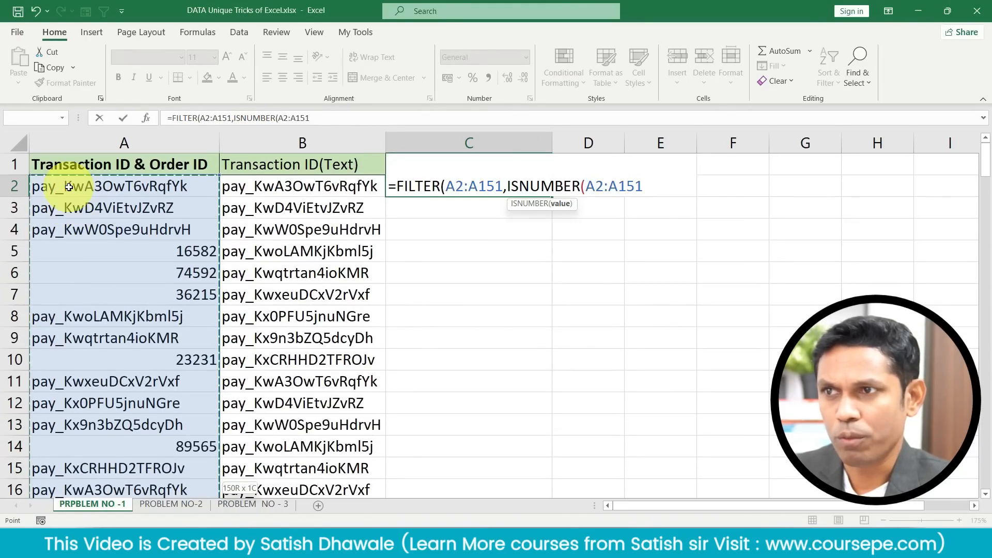
pyautogui.write(')')
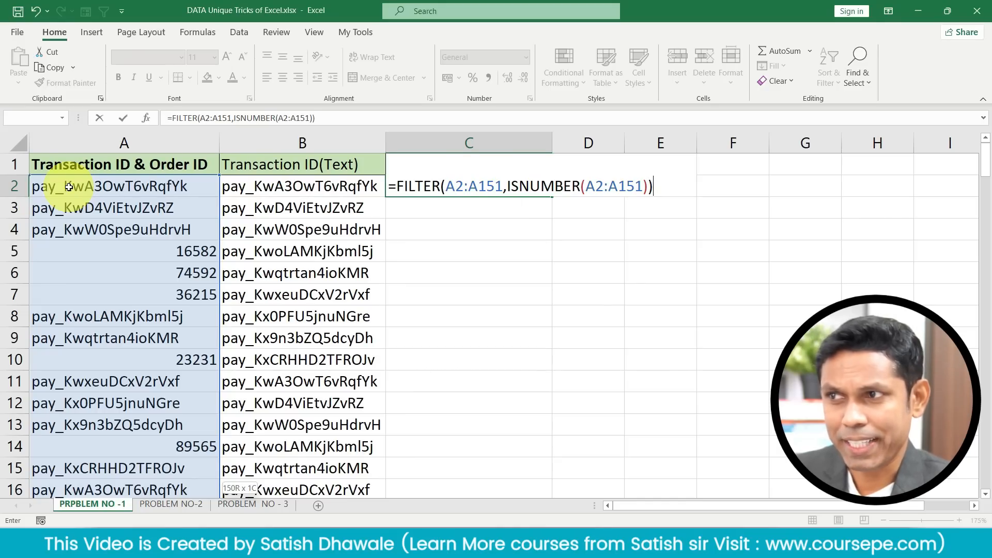
pyautogui.press('Return')
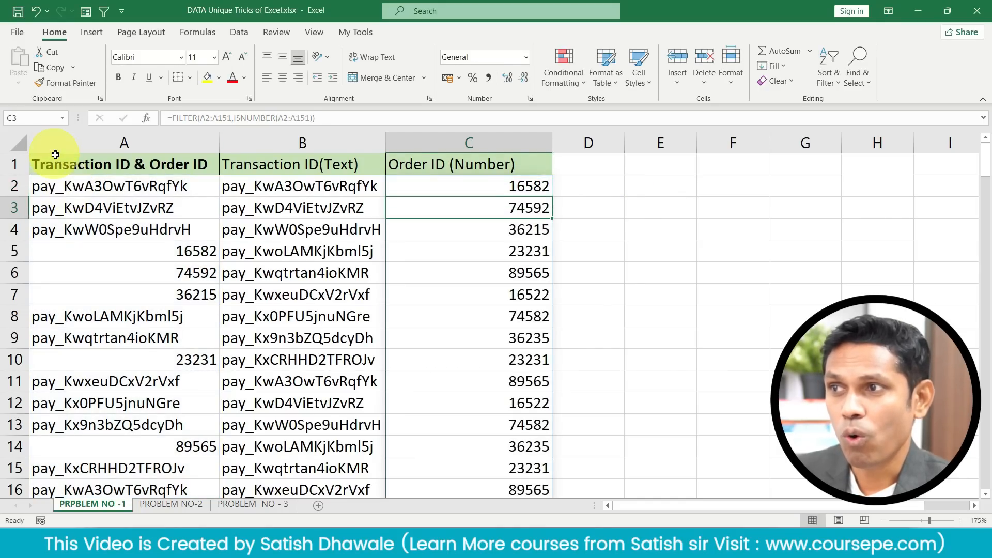
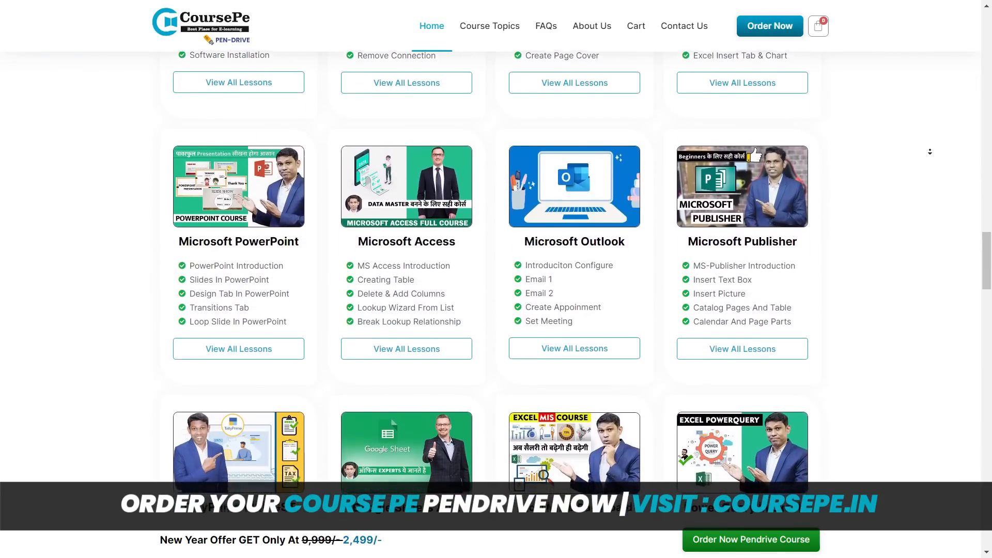
pyautogui.middleClick(931, 153)
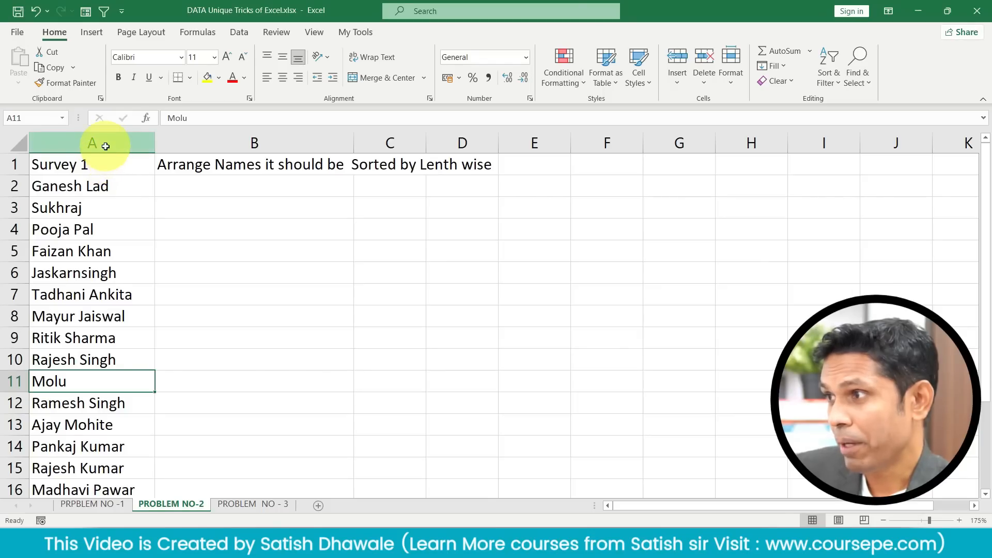
# - Copy the name from A11 into B2 as an example of sorting by length, and clear B2 again
pyautogui.click(106, 147)
pyautogui.moveTo(104, 186); pyautogui.dragTo(118, 374)
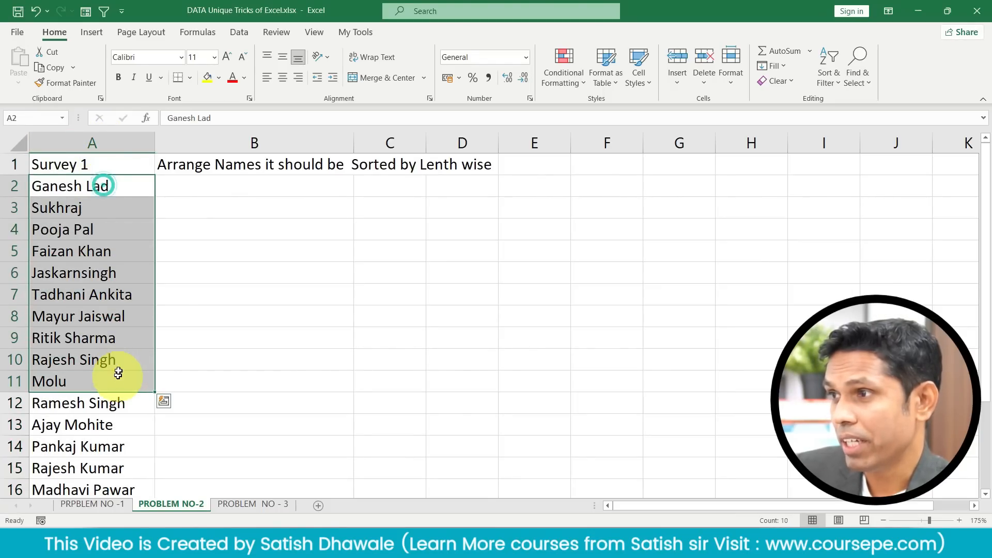
pyautogui.click(226, 187)
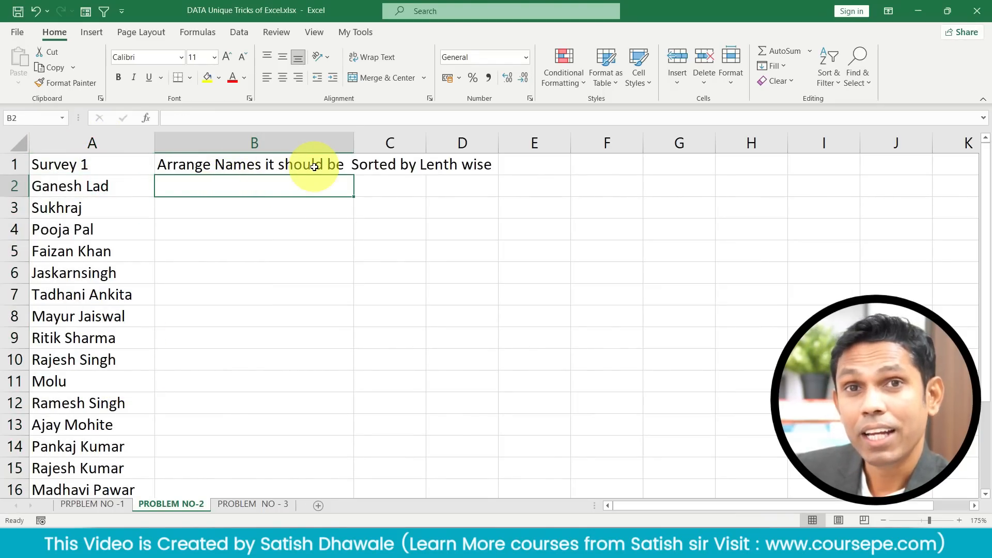
pyautogui.click(77, 384)
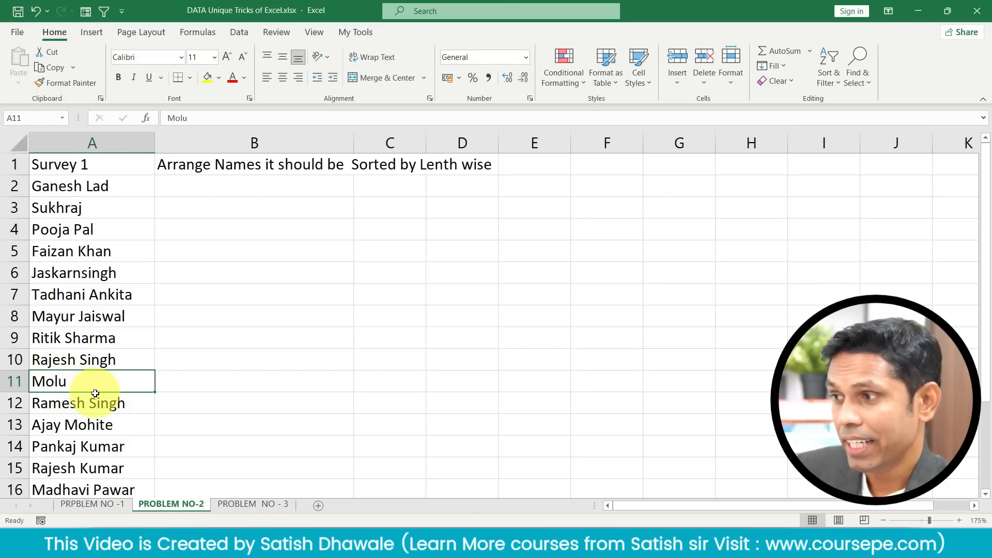
pyautogui.moveTo(93, 392); pyautogui.dragTo(284, 186)
pyautogui.click(130, 206)
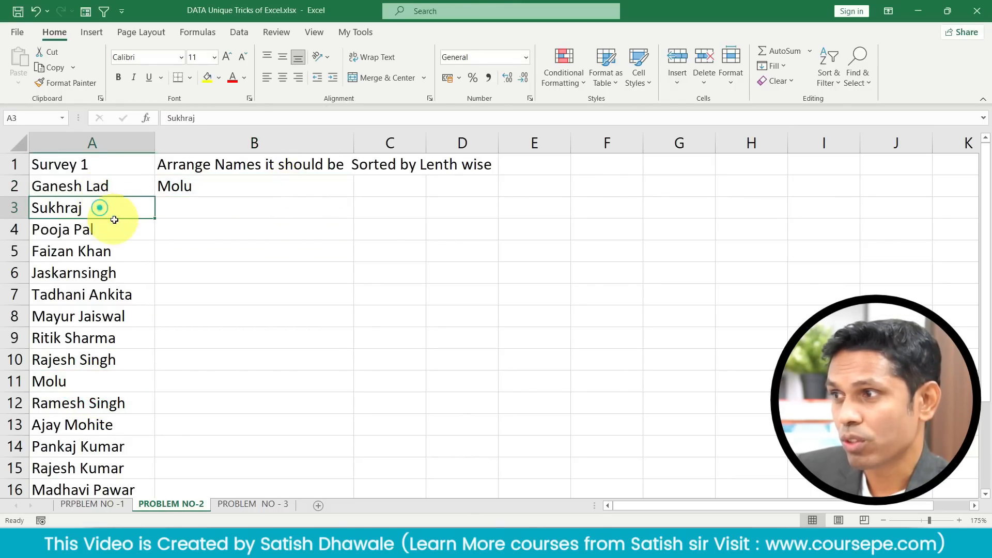
pyautogui.click(227, 189)
pyautogui.press('Delete')
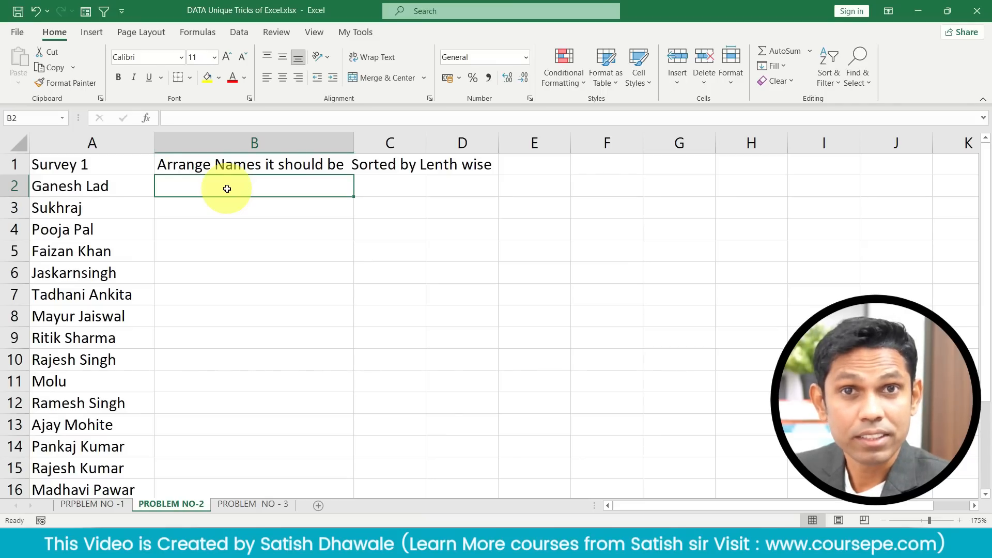
# - Start a SORTBY formula in B2 with the Survey 1 names in column A as its array argument
pyautogui.write('=sort')
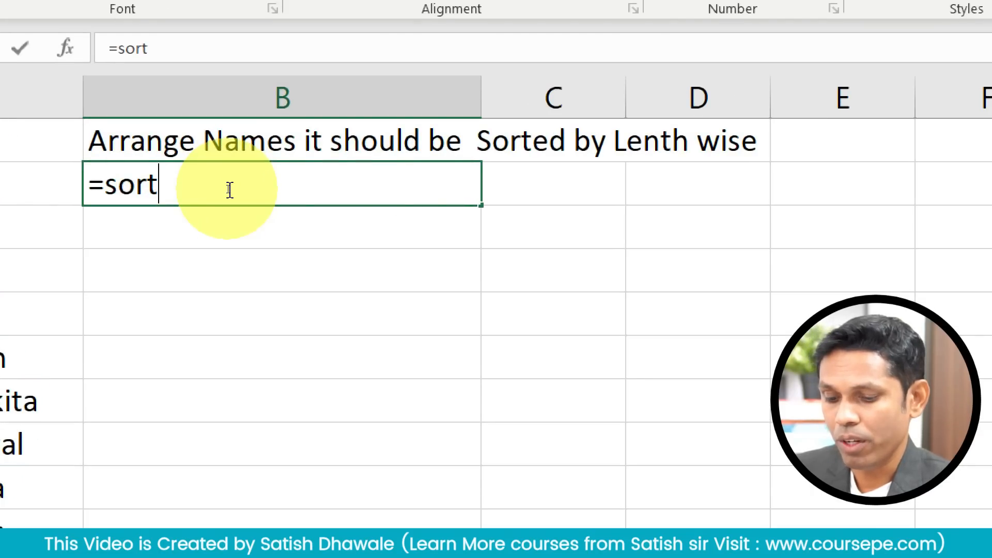
pyautogui.write('by')
pyautogui.press('Tab')
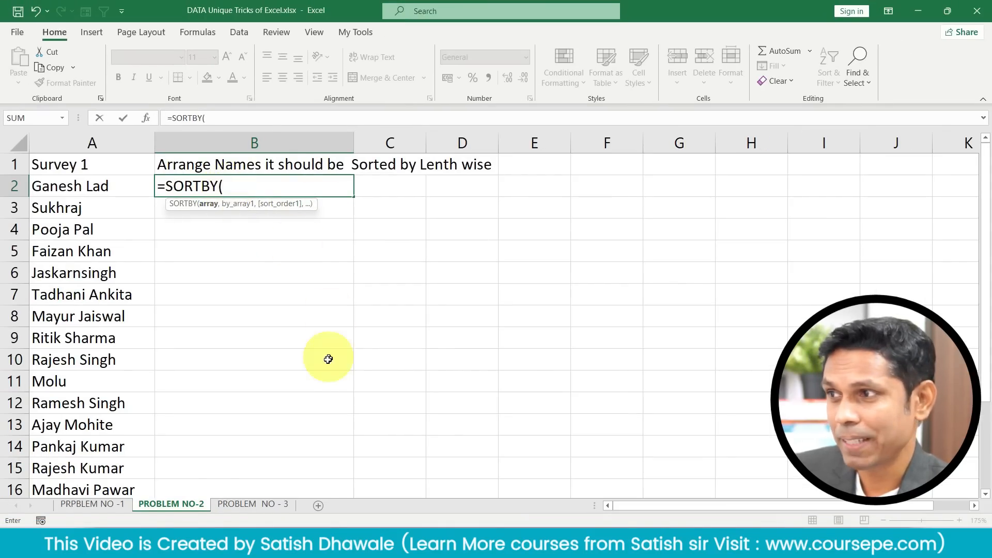
pyautogui.moveTo(124, 187); pyautogui.dragTo(117, 442)
pyautogui.scroll(2, 117, 442)
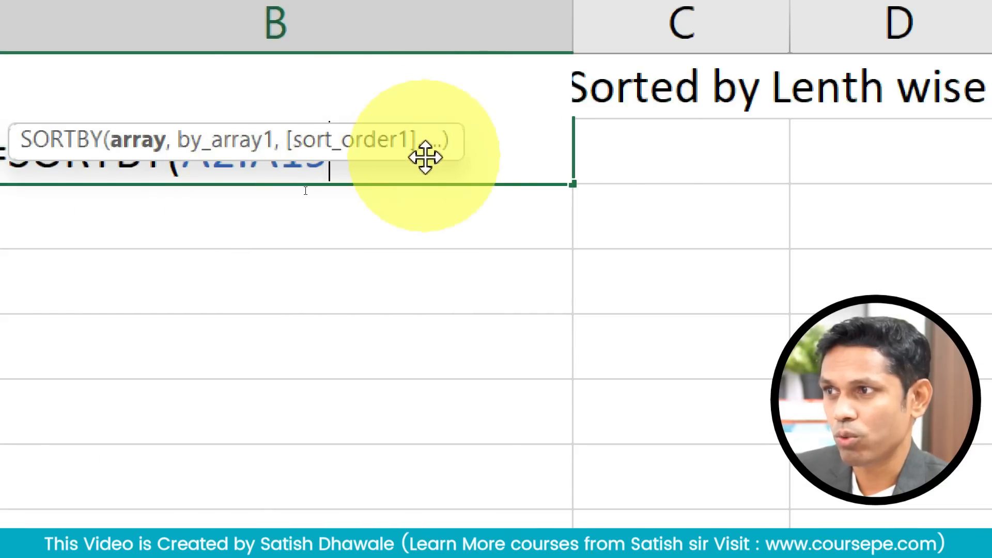
pyautogui.write(',')
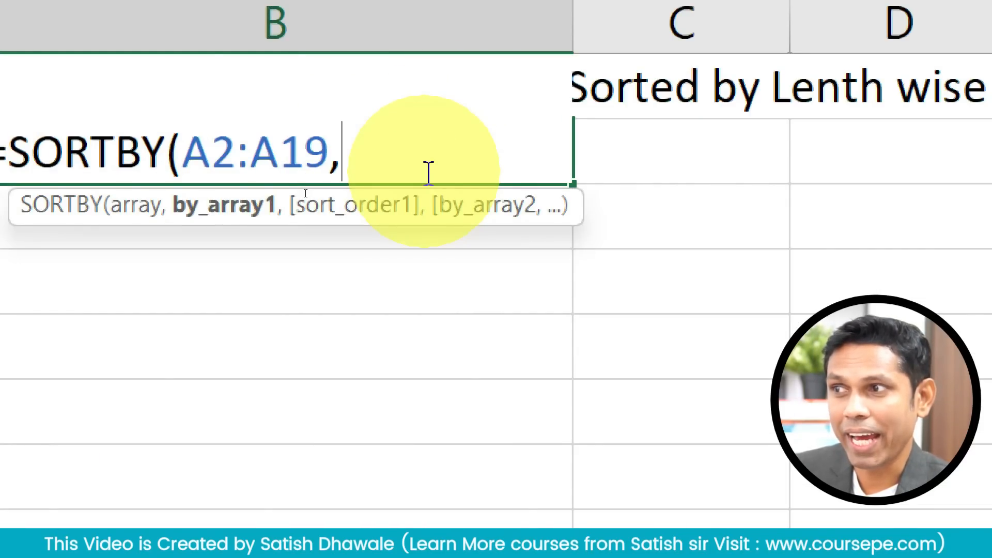
pyautogui.write('len')
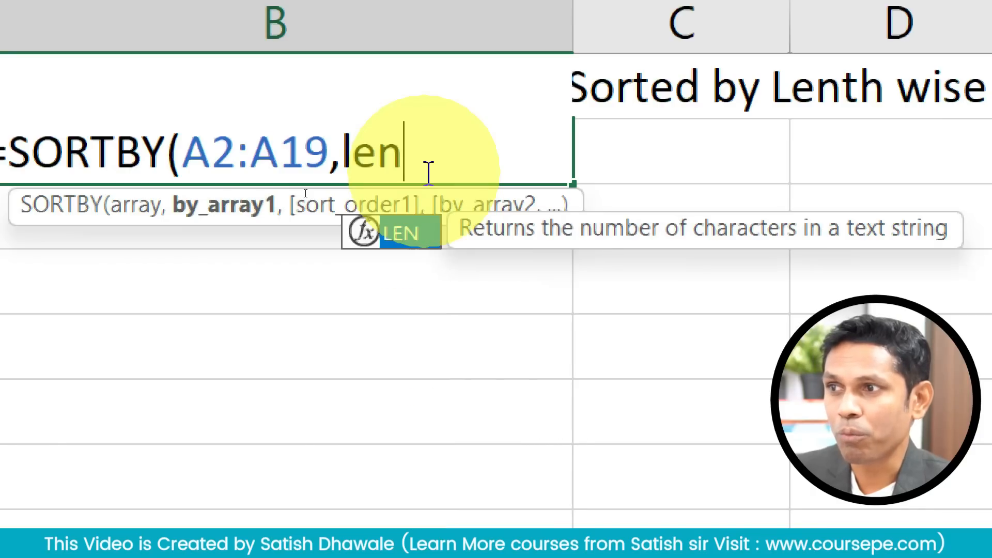
pyautogui.press('Tab')
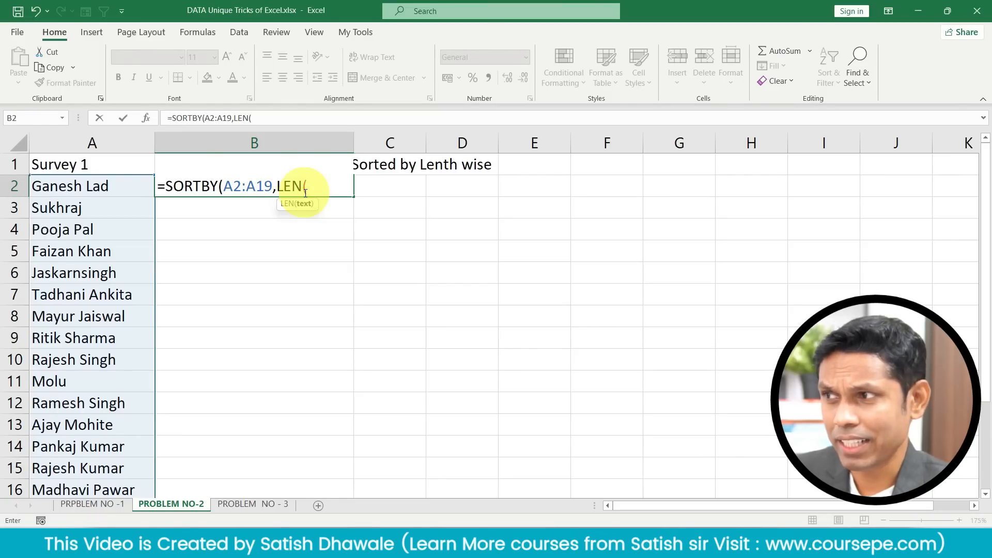
pyautogui.press('Escape')
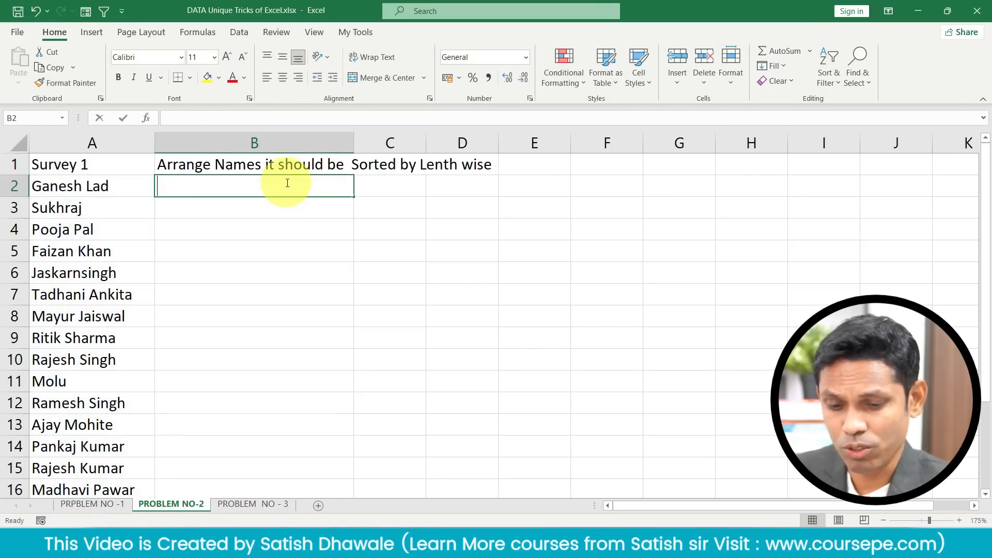
# - Enter =LEN(A2) in B2 and fill the formula down to B11 to count each name's characters
pyautogui.write('=len')
pyautogui.press('Tab')
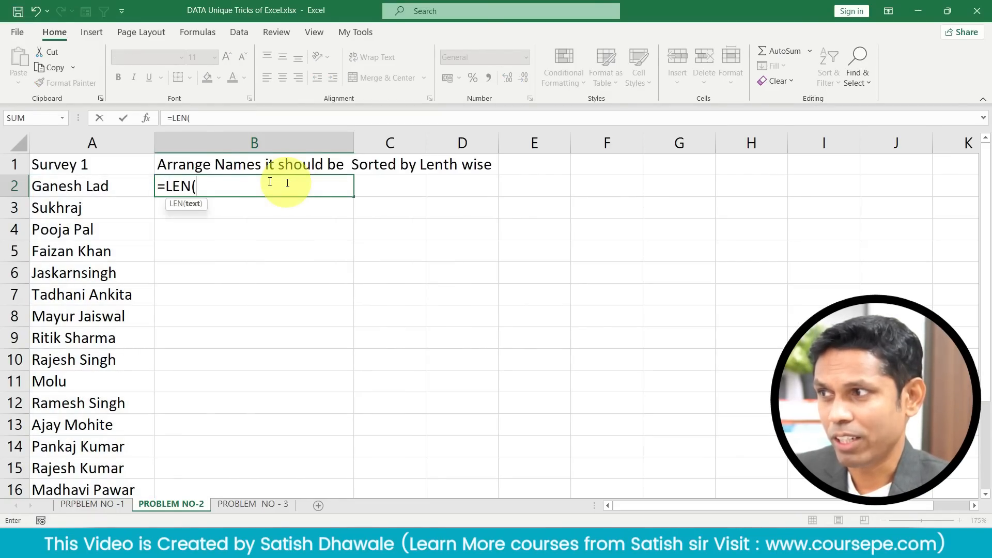
pyautogui.click(109, 189)
pyautogui.press('Return')
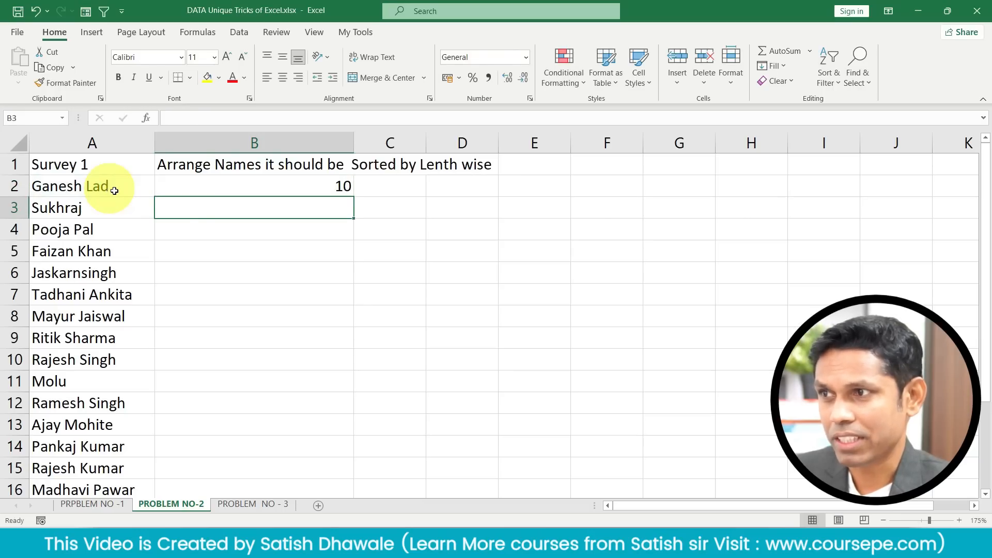
pyautogui.click(235, 187)
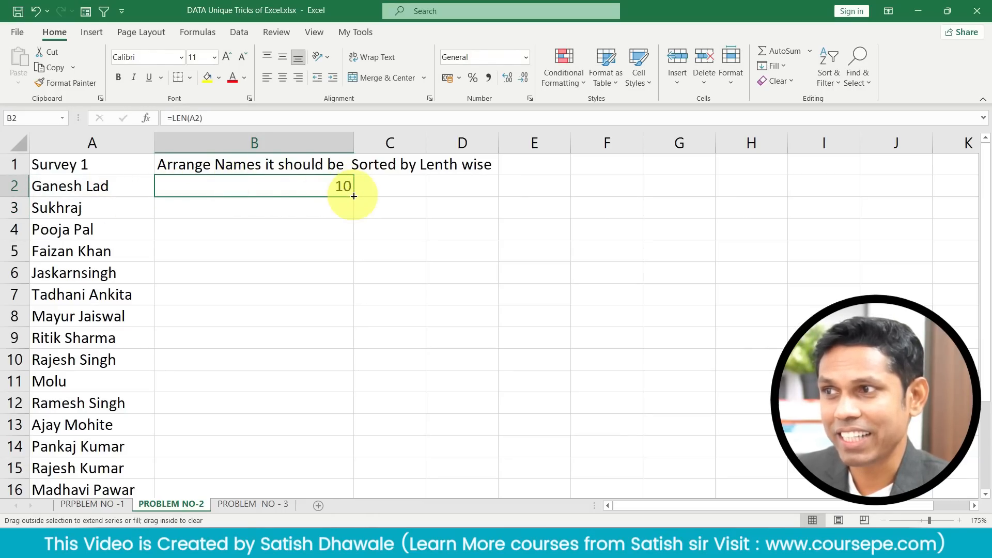
pyautogui.moveTo(354, 196); pyautogui.dragTo(341, 388)
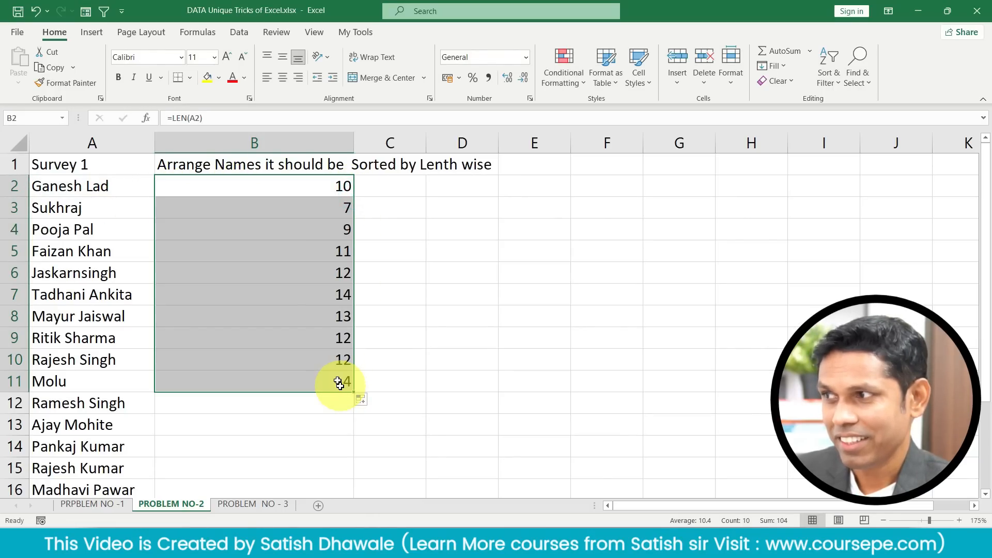
# - Examine the character counts in column B against the Survey 1 names in column A
pyautogui.click(266, 212)
pyautogui.click(273, 235)
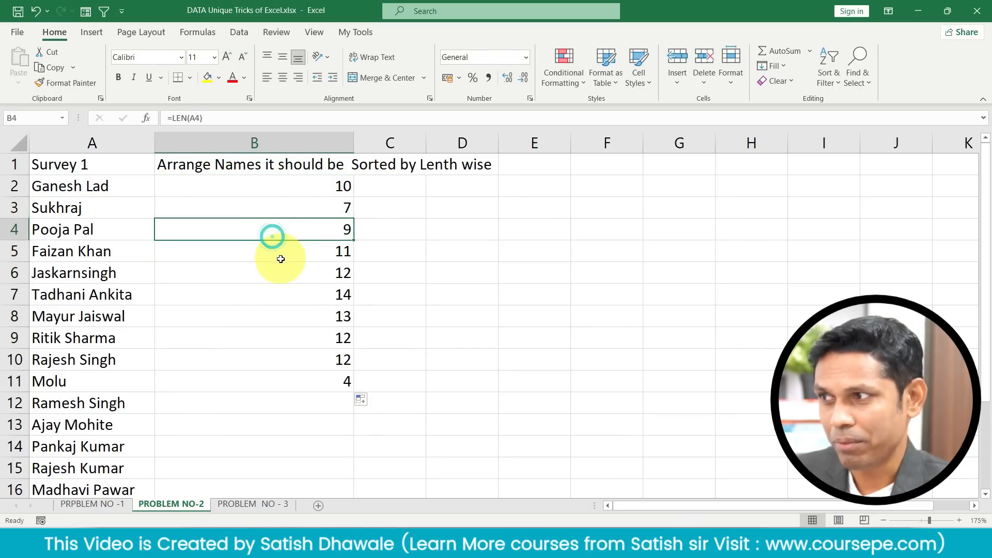
pyautogui.click(281, 257)
pyautogui.click(283, 273)
pyautogui.click(284, 293)
pyautogui.click(284, 317)
pyautogui.click(284, 338)
pyautogui.click(285, 355)
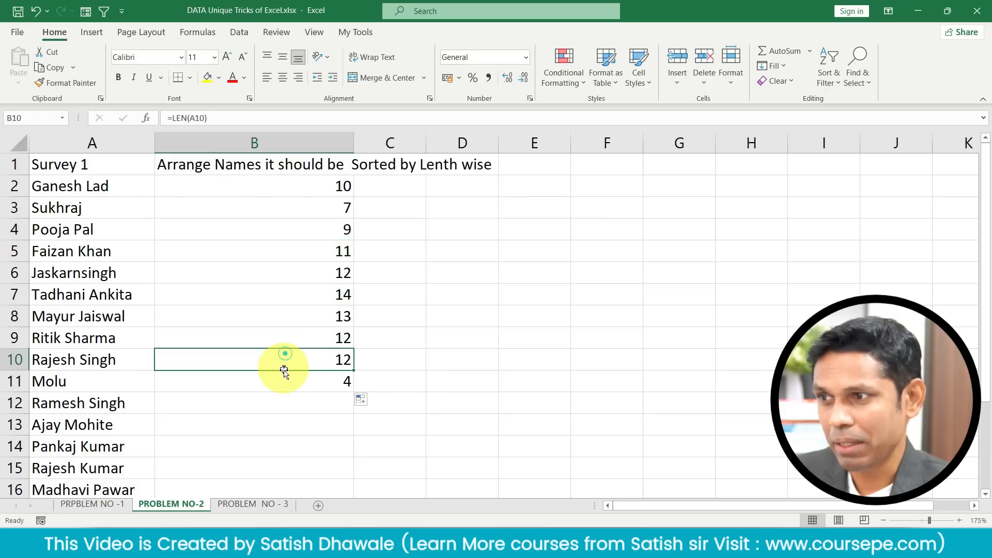
pyautogui.click(284, 382)
pyautogui.moveTo(319, 187); pyautogui.dragTo(301, 394)
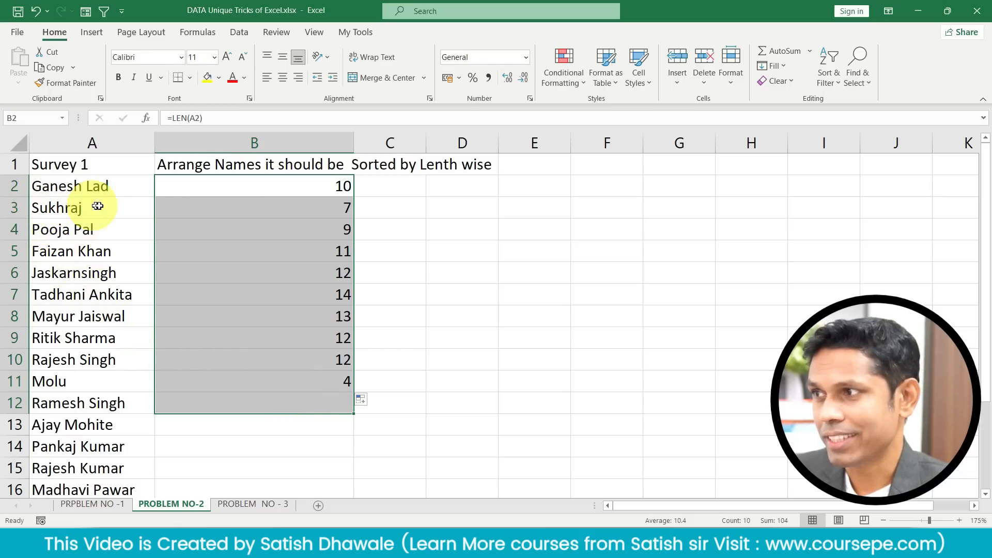
pyautogui.click(237, 188)
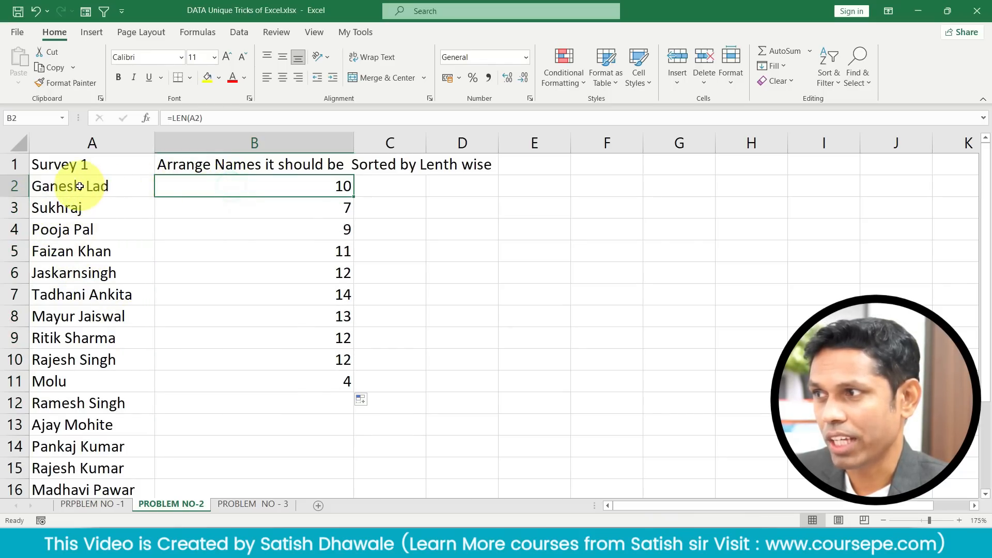
pyautogui.moveTo(251, 191); pyautogui.dragTo(295, 398)
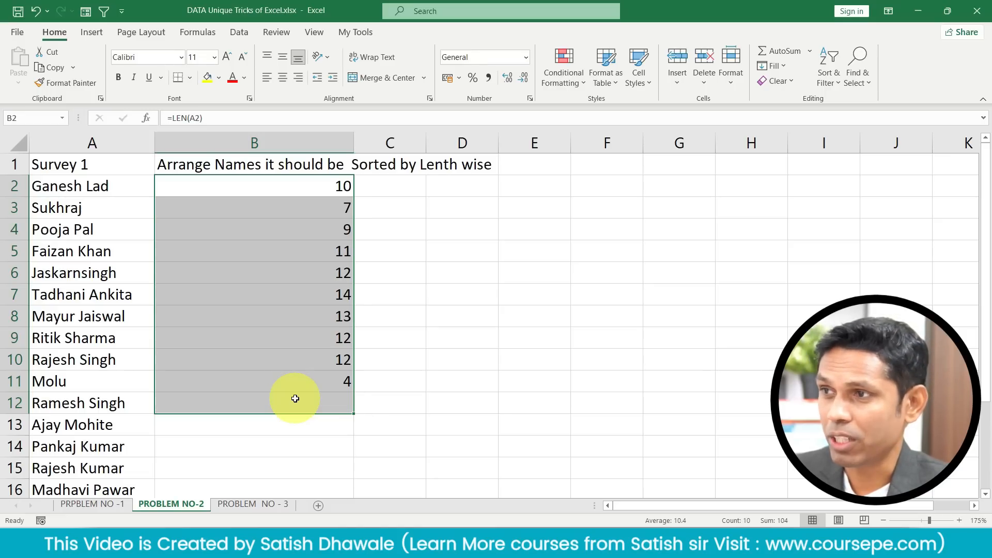
# - Undo the LEN formulas in column B and start a SORTBY formula in B2 with A2:A19 as its array argument
pyautogui.hotkey('ctrl', 'z')
pyautogui.hotkey('ctrl', 'z')
pyautogui.write('=sor')
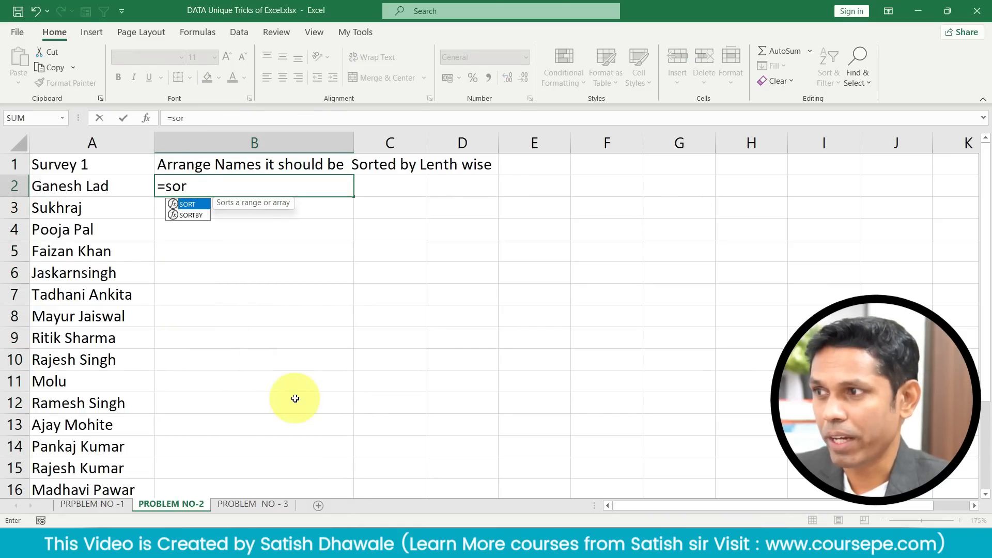
pyautogui.press('Down')
pyautogui.press('Tab')
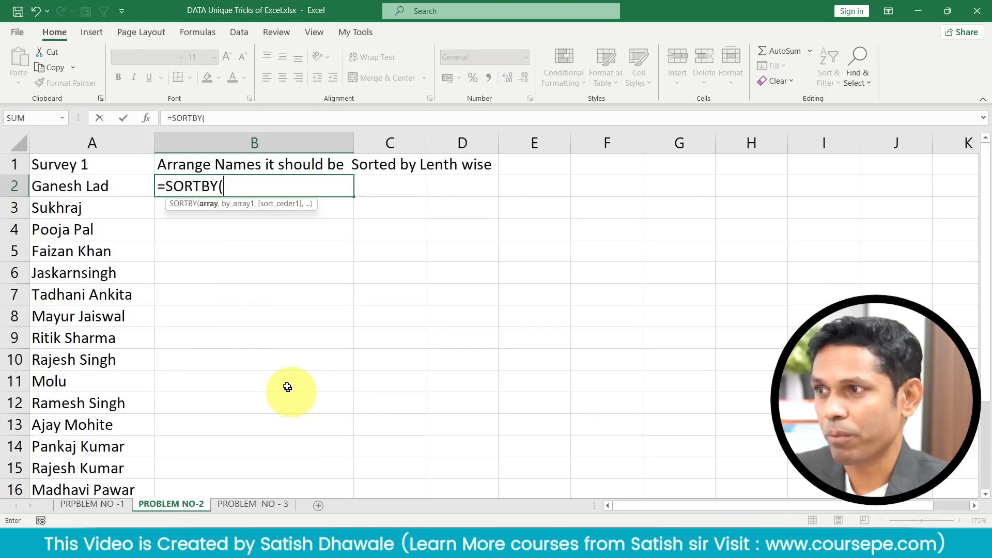
pyautogui.moveTo(118, 181); pyautogui.dragTo(92, 316)
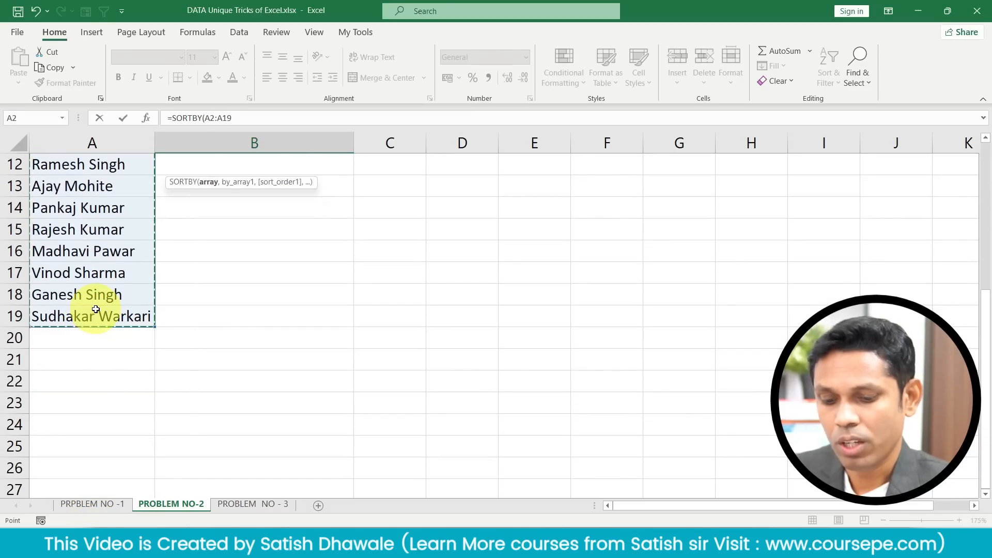
# - Add LEN(A2:A19) as the by_array1 argument of the SORTBY formula in B2
pyautogui.write(',')
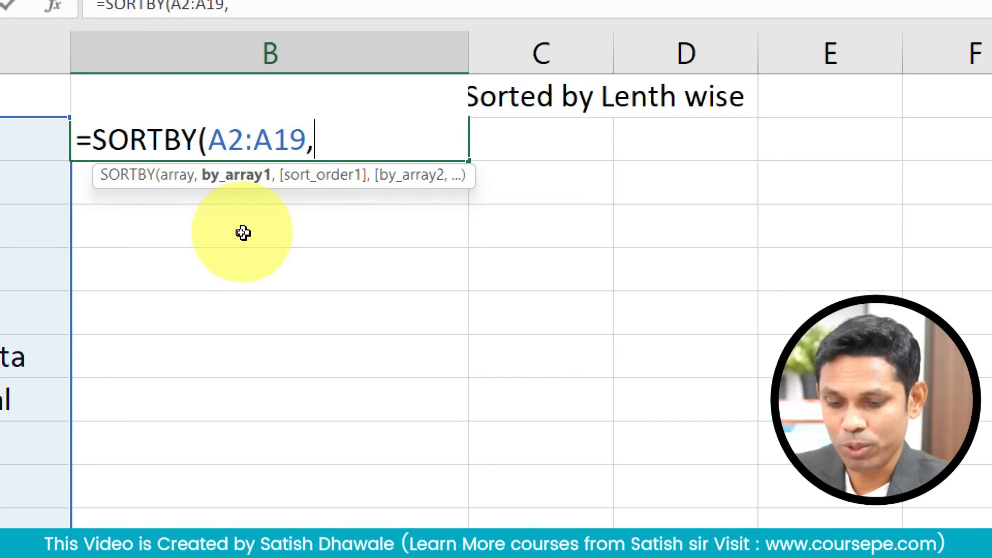
pyautogui.write('len')
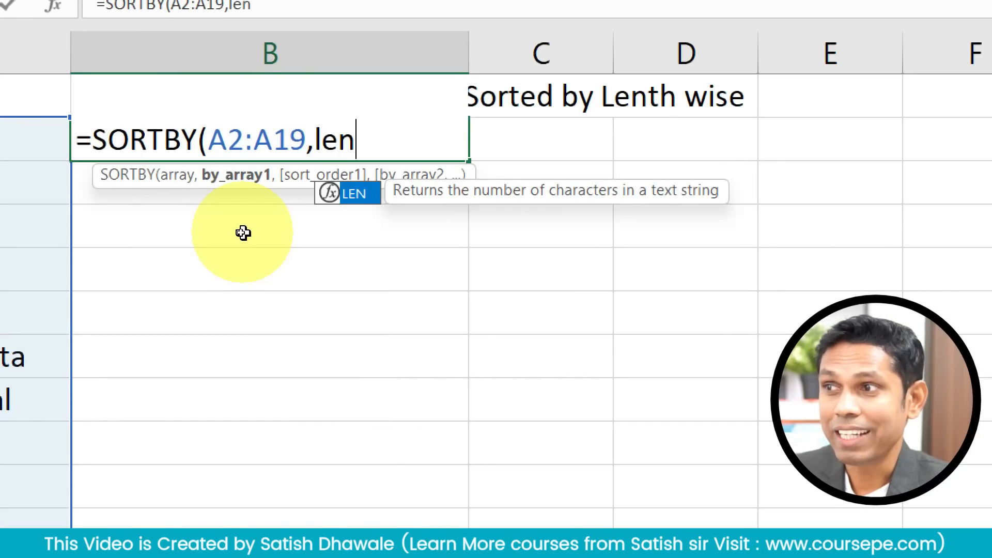
pyautogui.press('Tab')
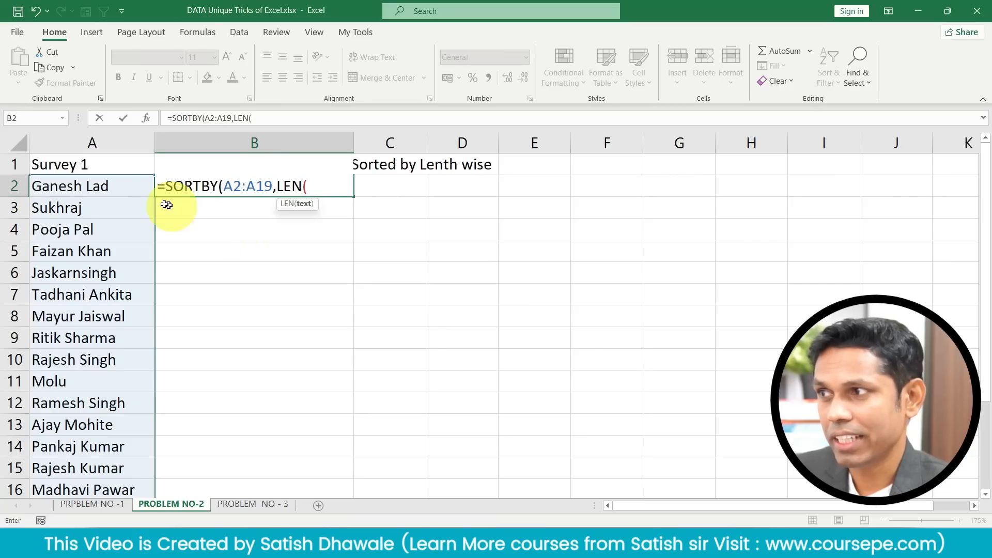
pyautogui.click(15, 137)
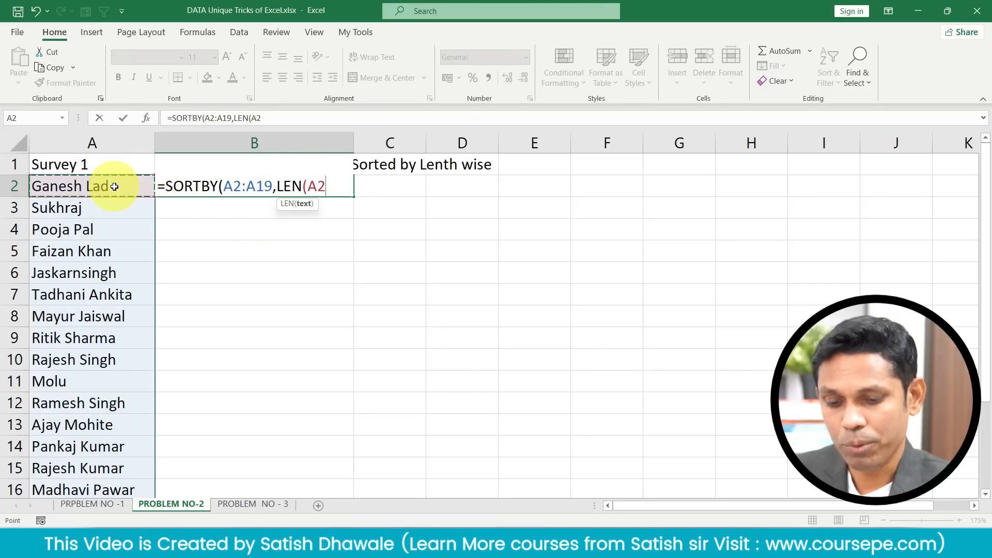
pyautogui.hotkey('ctrl', 'shift', 'Down')
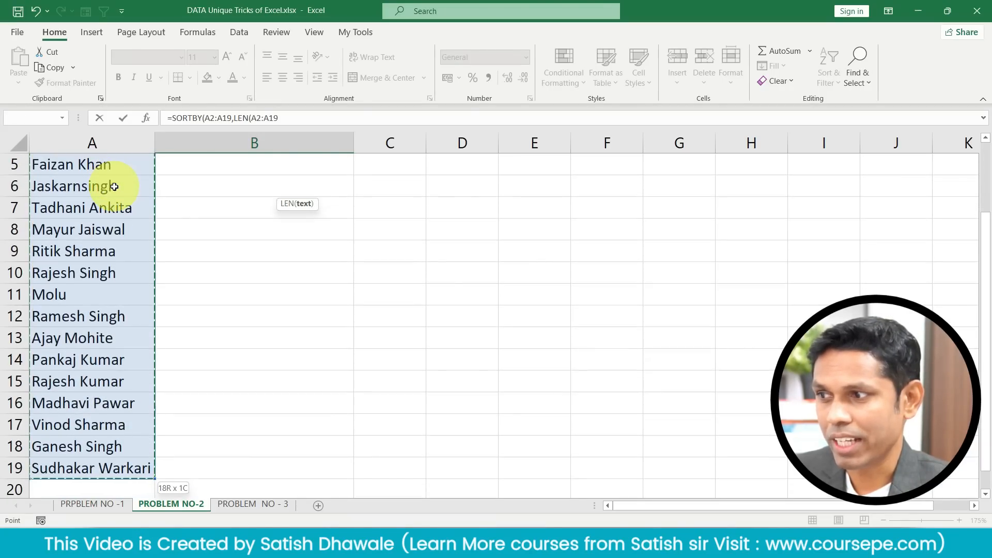
pyautogui.scroll(2, 283, 395)
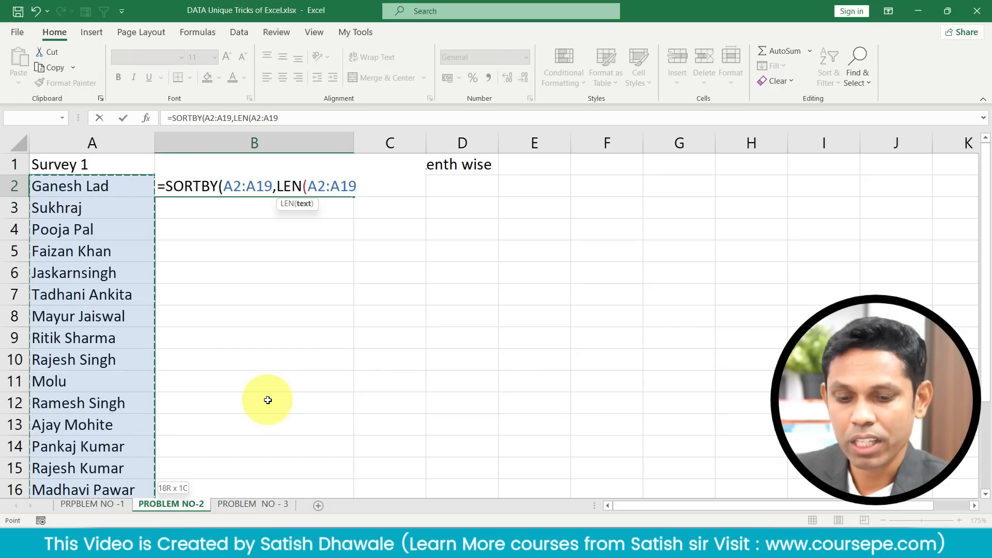
pyautogui.write(')')
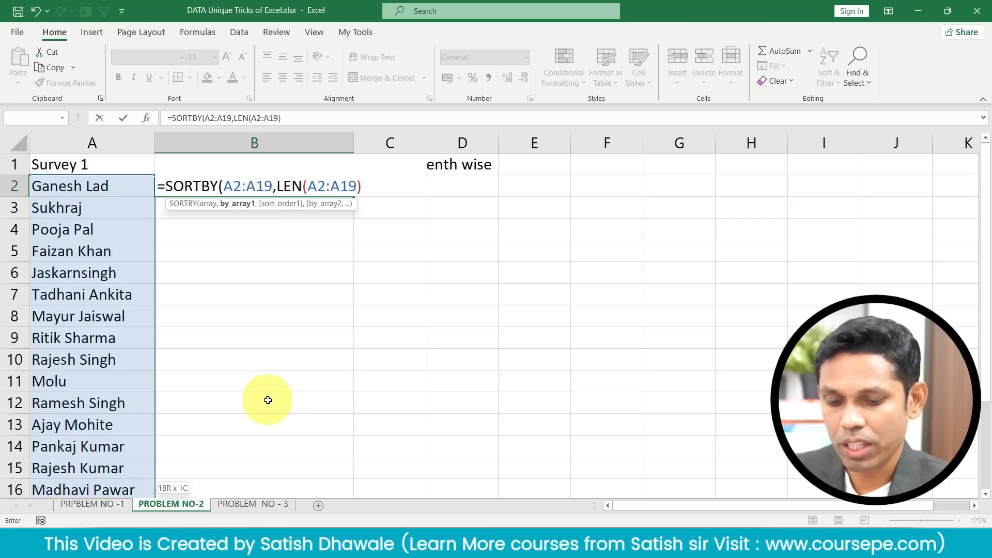
# - Set the sort order argument to 1 for ascending and enter the SORTBY formula in B2
pyautogui.write(',')
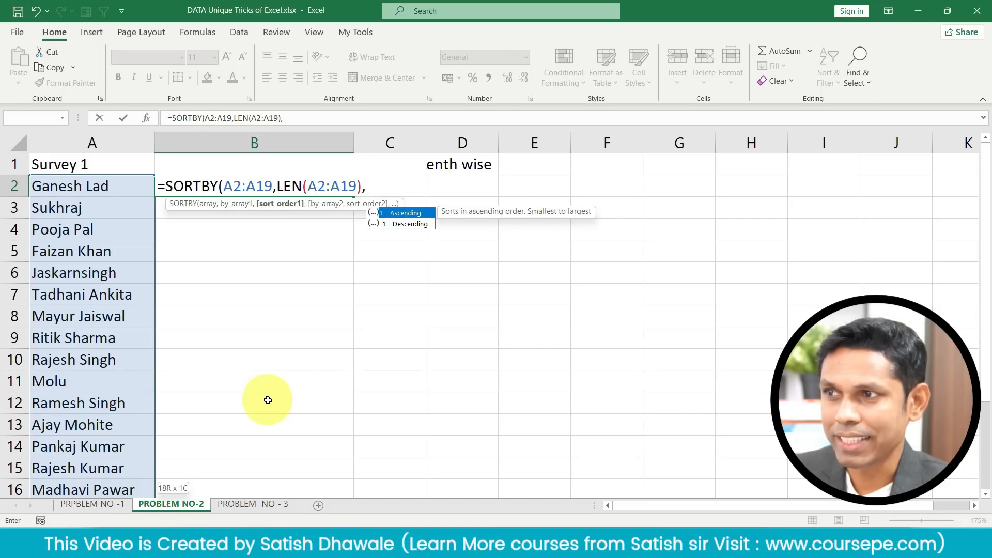
pyautogui.hotkey('ctrl', '1')
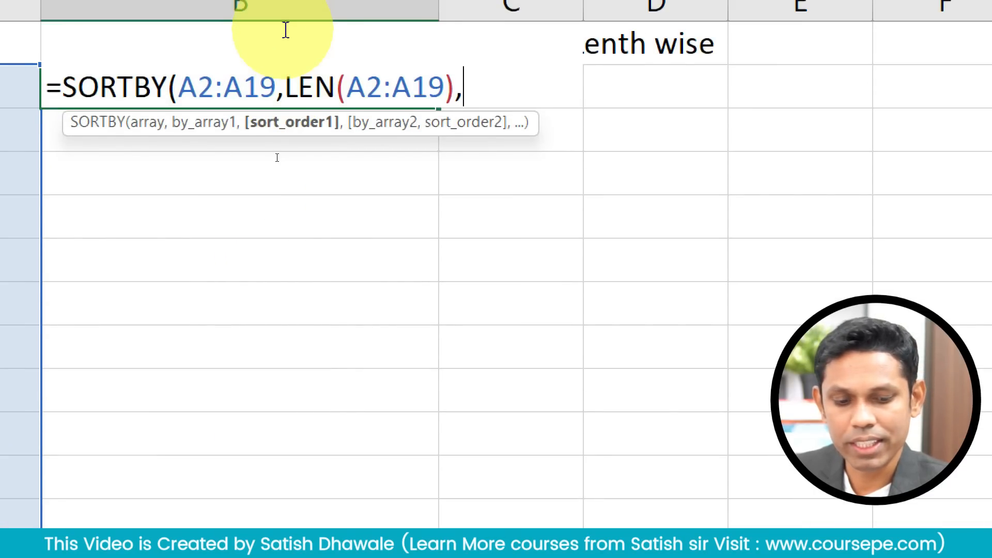
pyautogui.write('1')
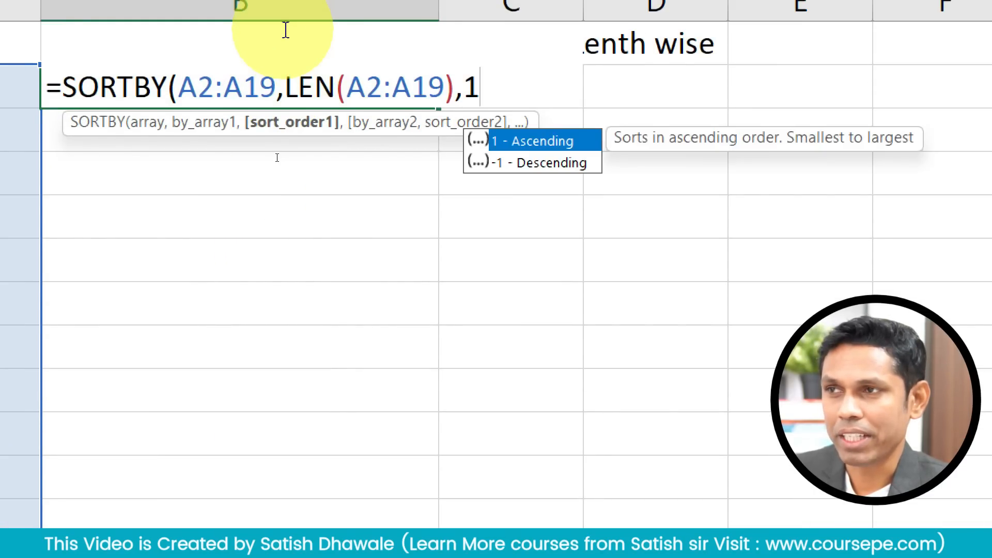
pyautogui.press('Escape')
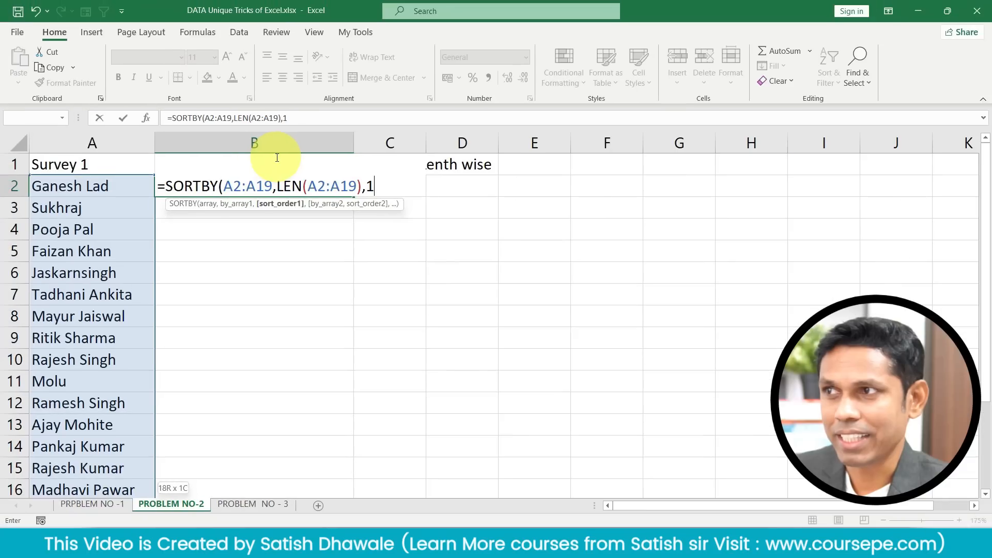
pyautogui.write(')')
pyautogui.press('Return')
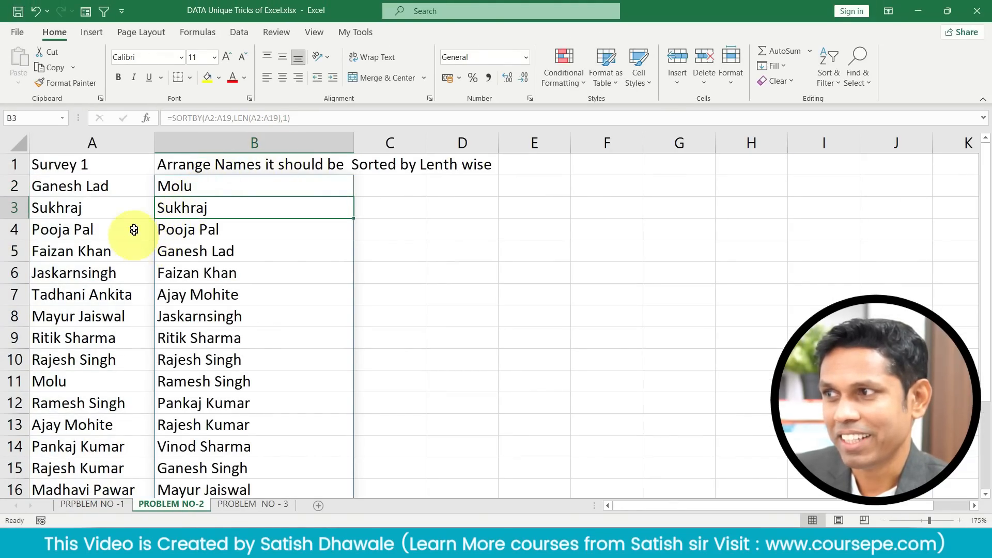
# - Replace the name in A4 with a five-letter name to test the length sorting, and undo the replacement
pyautogui.click(106, 231)
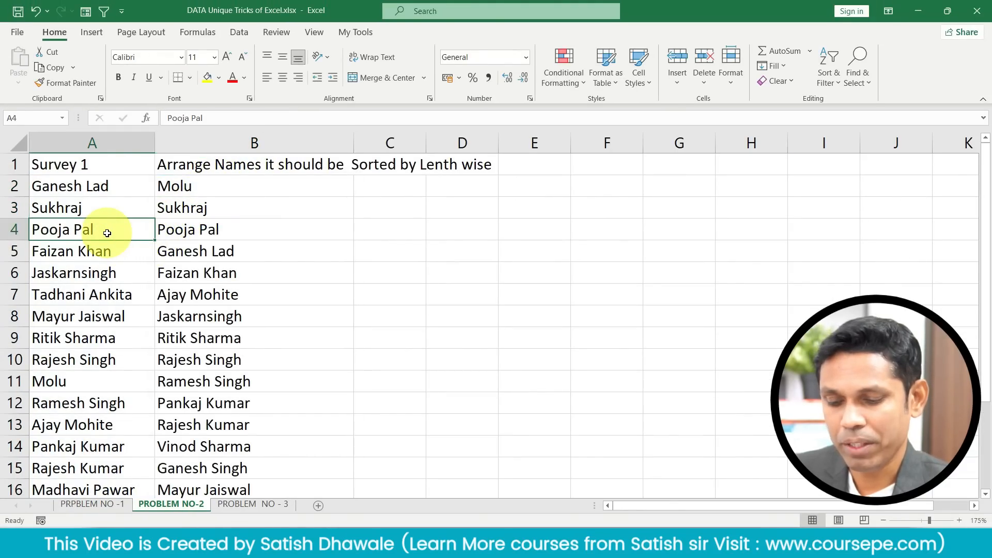
pyautogui.write('kiran')
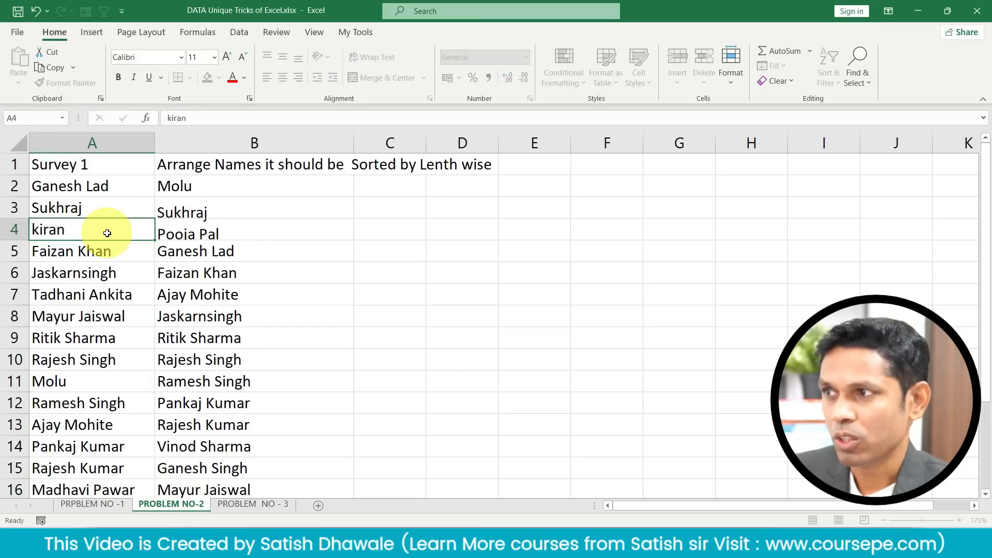
pyautogui.press('Return')
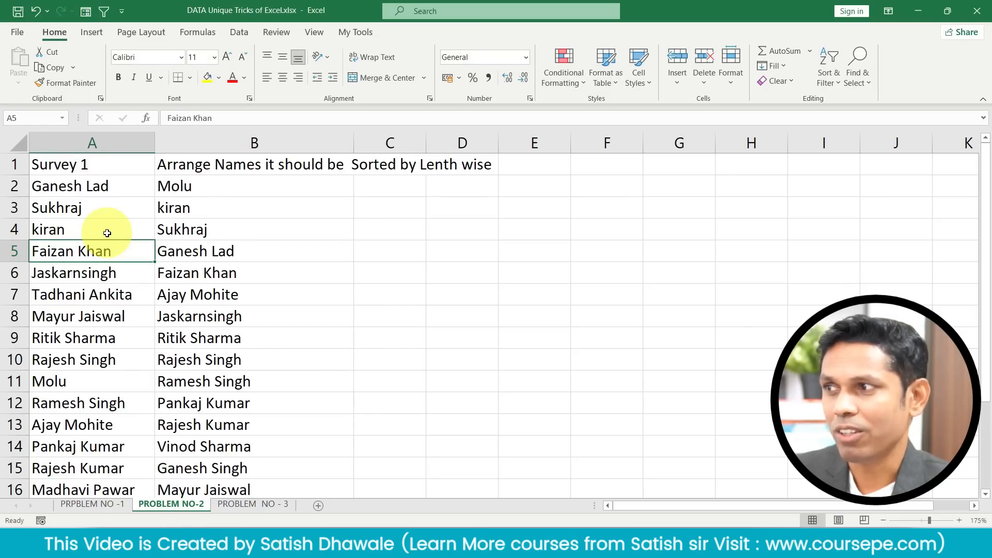
pyautogui.hotkey('ctrl', 'z')
# - Review the complete SORTBY formula in B2 and leave the cell without editing it
pyautogui.click(236, 189)
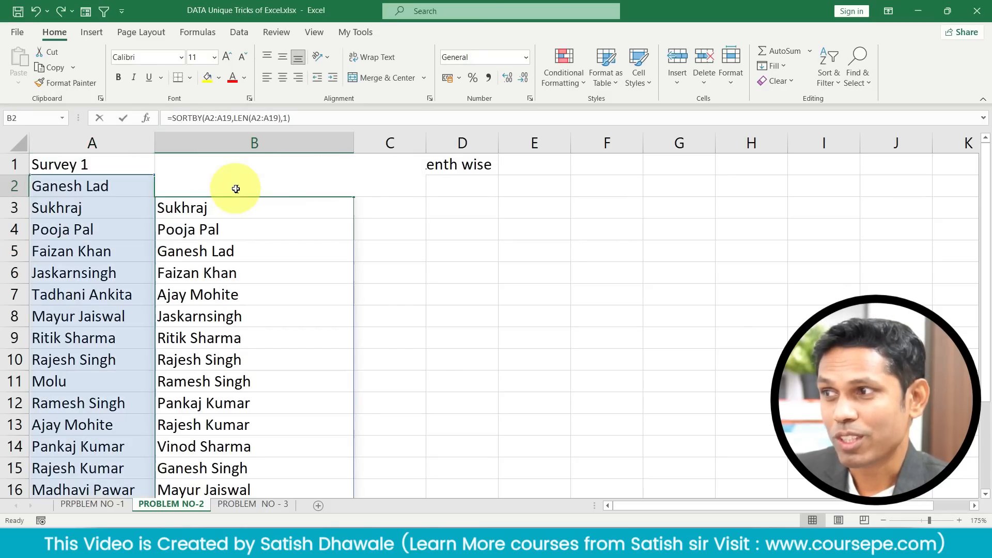
pyautogui.doubleClick(236, 188)
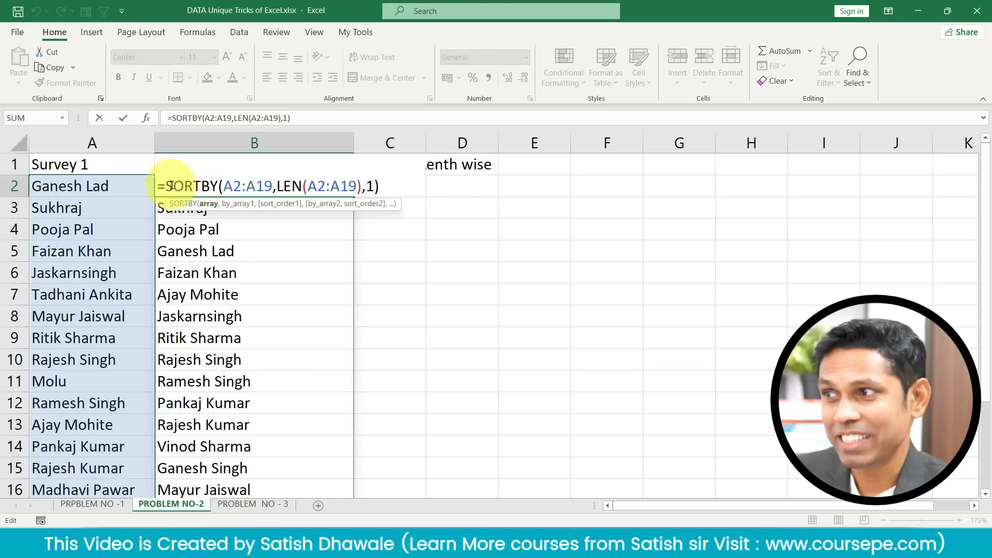
pyautogui.moveTo(172, 186); pyautogui.dragTo(398, 181)
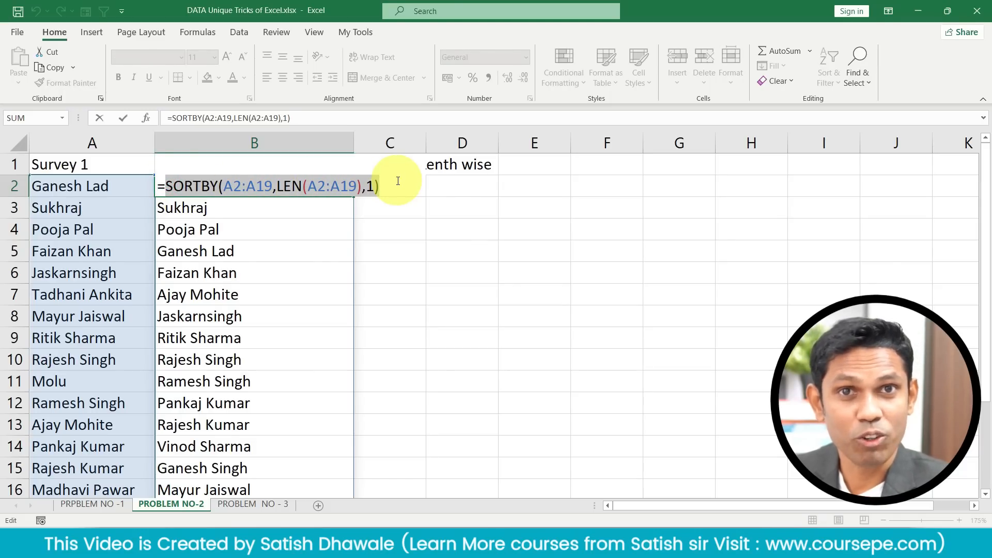
pyautogui.press('Escape')
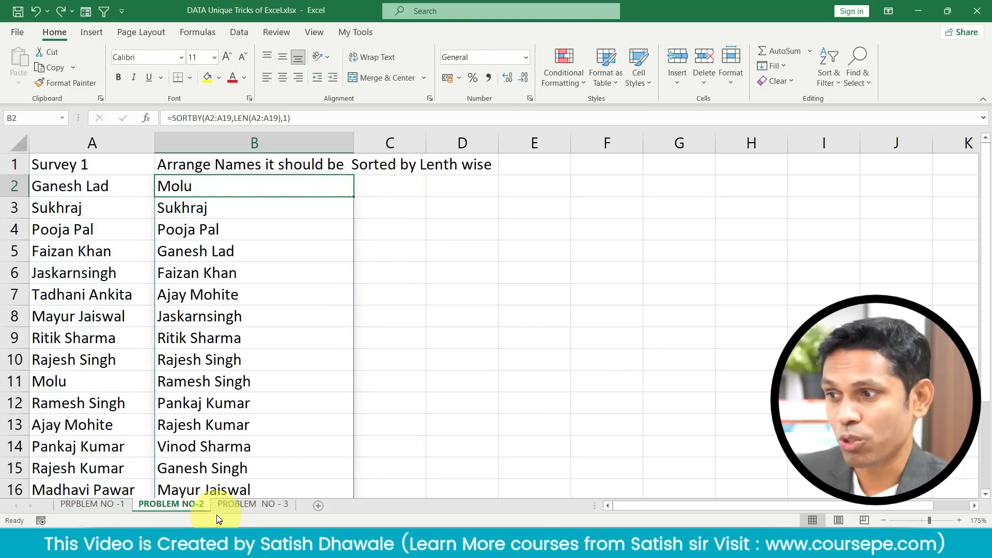
# - Open the PROBLEM NO - 3 sheet and examine the names and blank entries in the drop-down list of B2
pyautogui.click(231, 504)
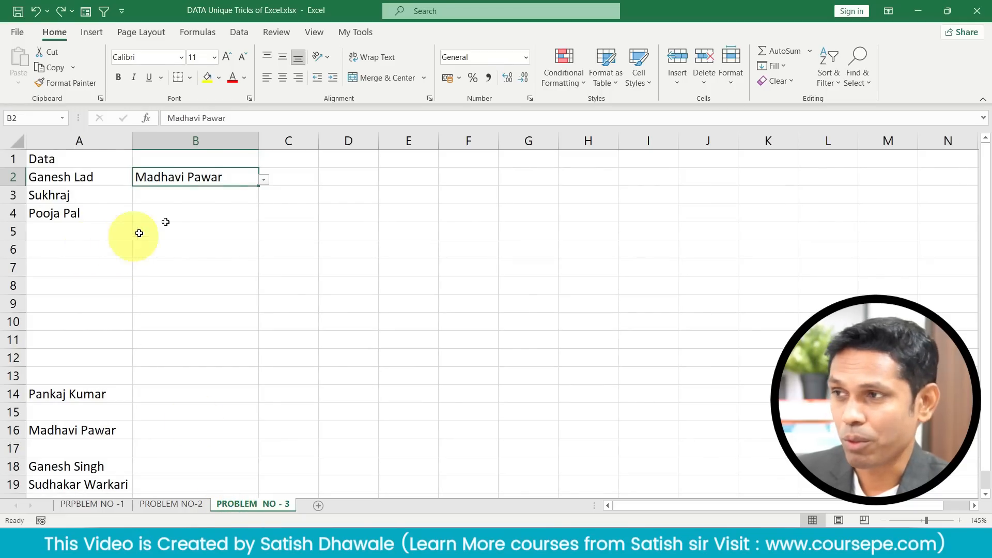
pyautogui.click(262, 182)
pyautogui.click(241, 177)
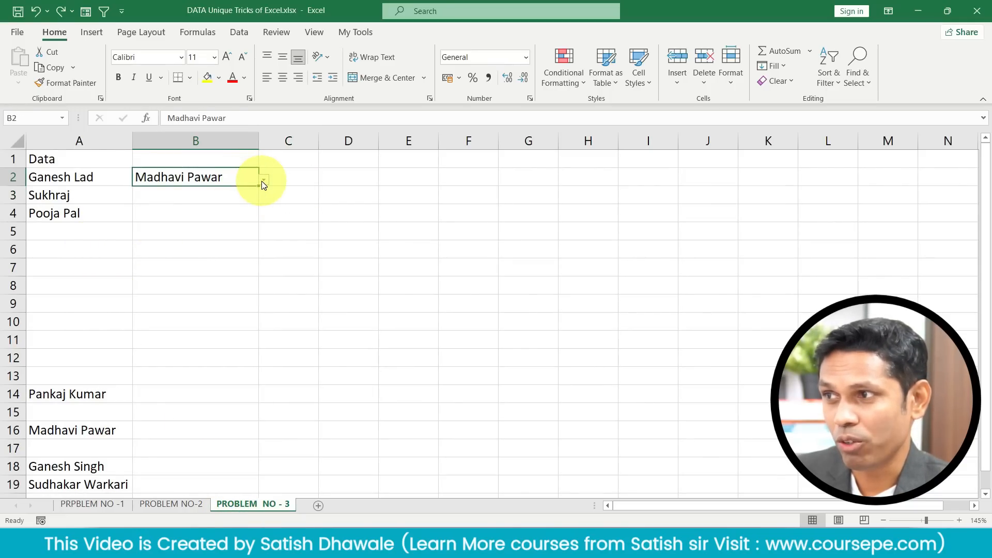
pyautogui.click(263, 180)
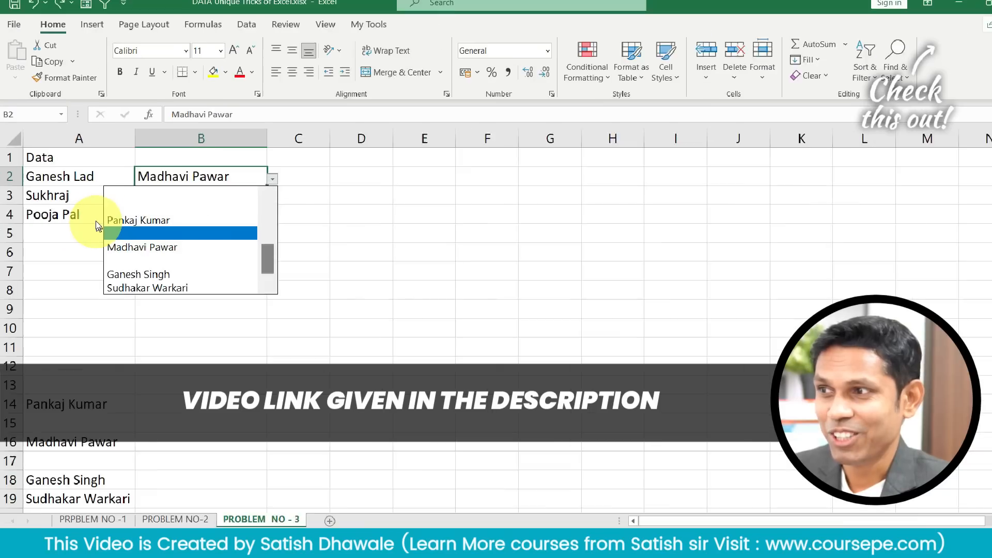
pyautogui.press('Escape')
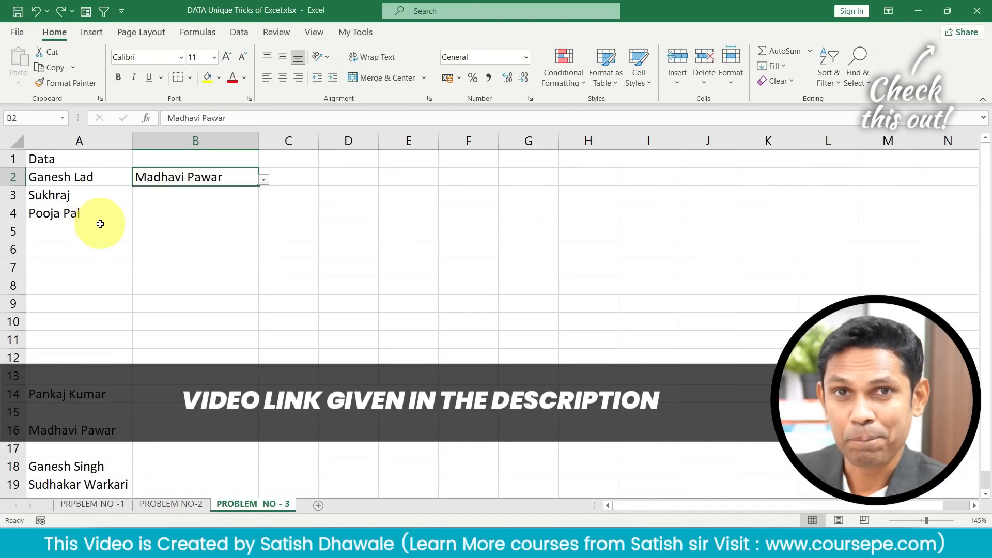
pyautogui.click(263, 179)
pyautogui.click(174, 250)
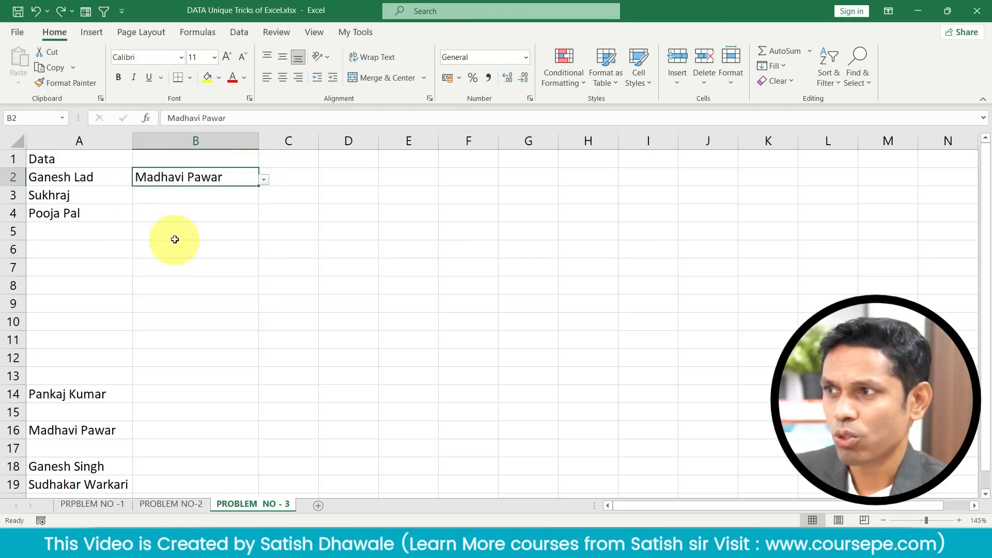
# - Clear all data validation settings from cell B2
pyautogui.click(239, 32)
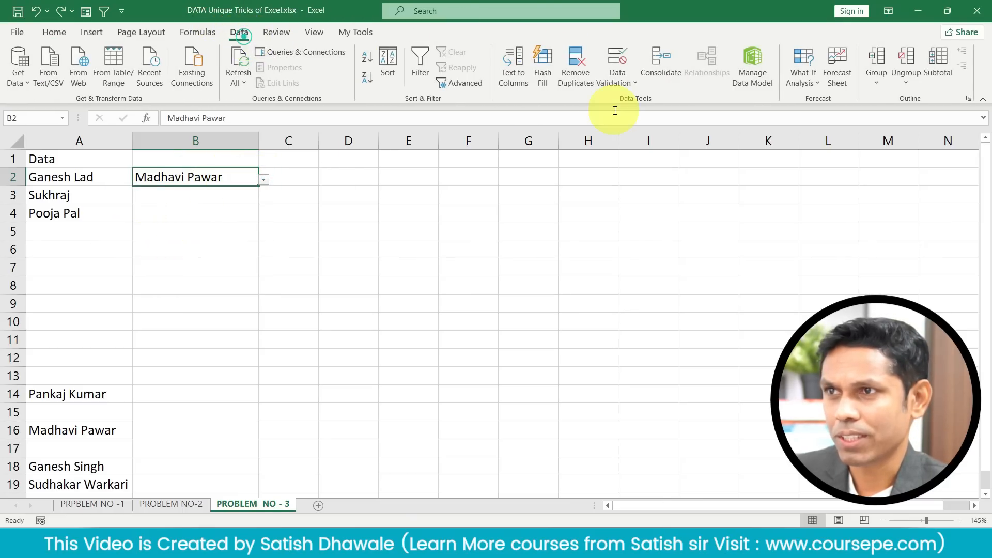
pyautogui.click(617, 58)
pyautogui.click(481, 317)
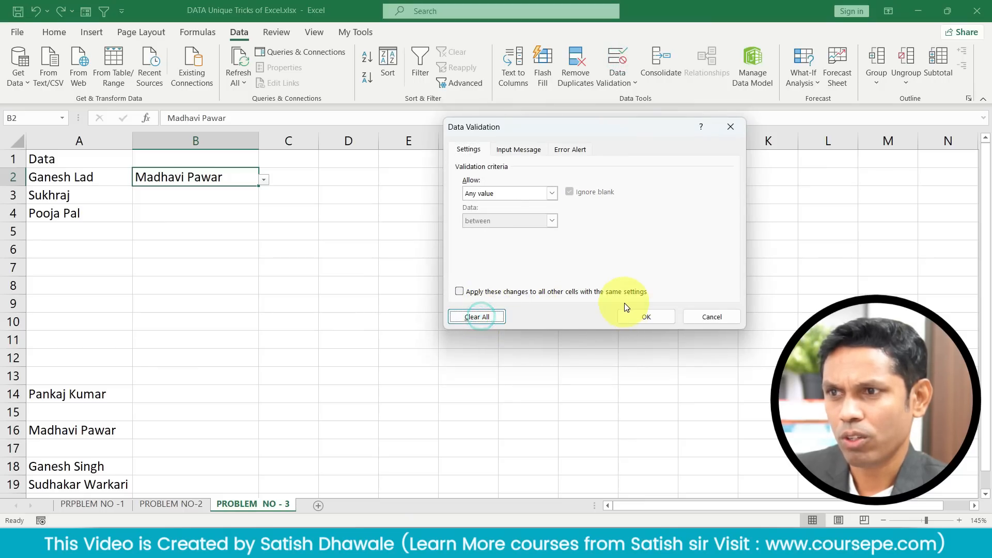
pyautogui.click(632, 314)
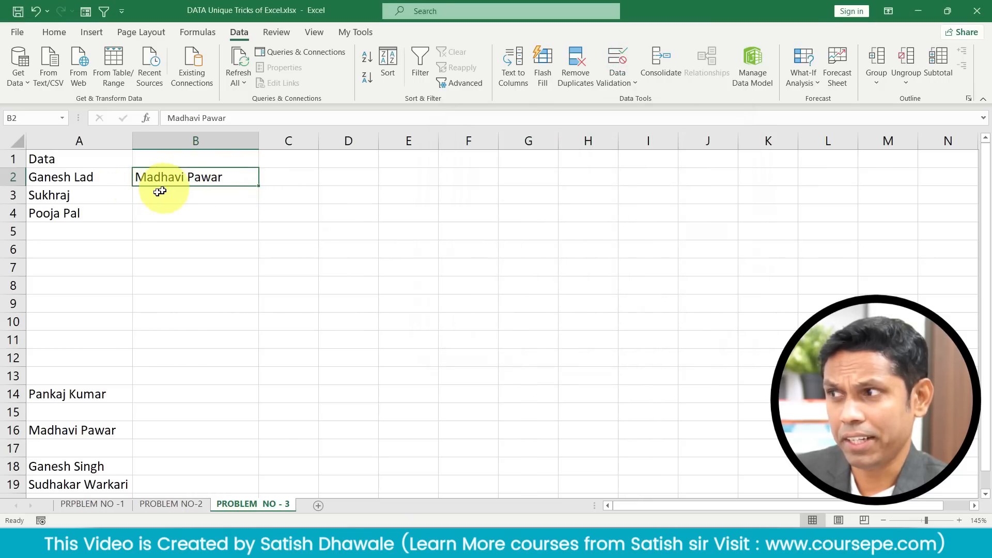
# - Review the names in A2:A19 and the blank cells between them
pyautogui.click(113, 179)
pyautogui.moveTo(113, 179); pyautogui.dragTo(87, 484)
pyautogui.moveTo(91, 247); pyautogui.dragTo(78, 376)
pyautogui.click(92, 249)
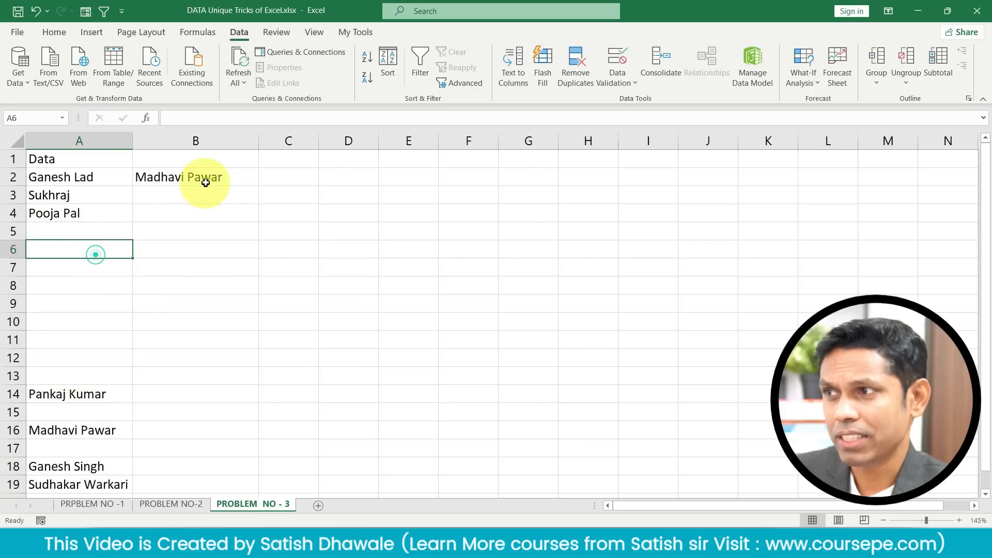
pyautogui.click(199, 179)
# - Start a FILTER formula in D2 with A2:A19 as the array argument
pyautogui.click(354, 177)
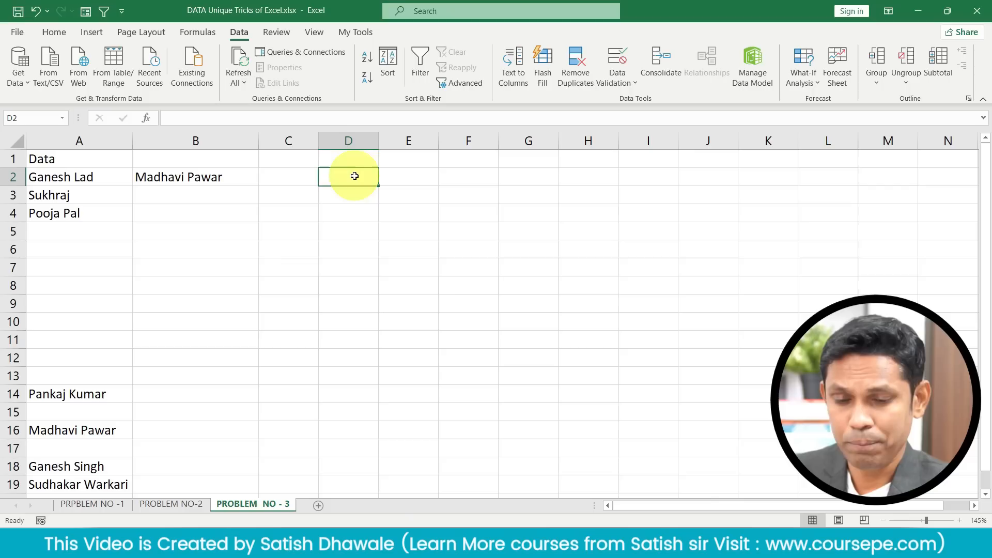
pyautogui.write('=fil')
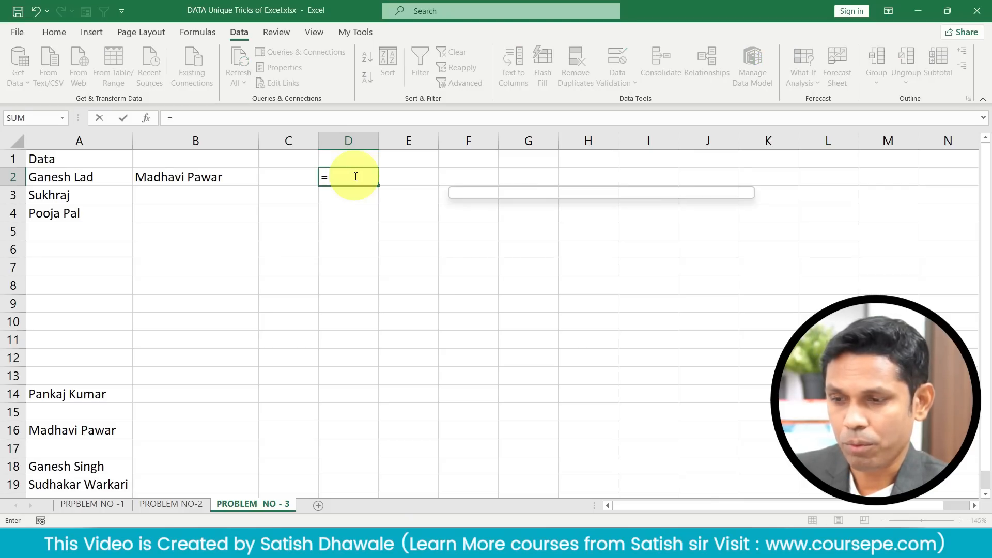
pyautogui.write('t')
pyautogui.press('Tab')
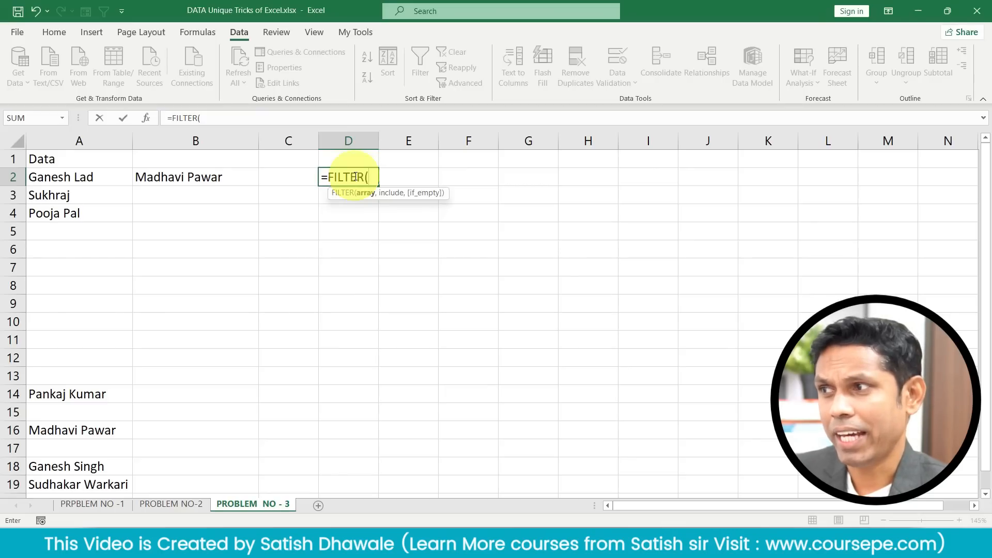
pyautogui.click(68, 176)
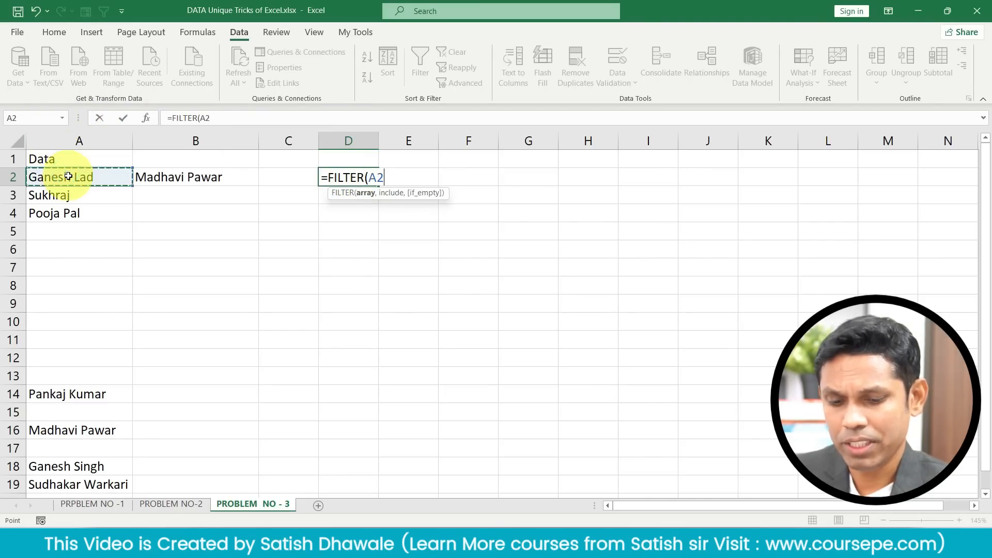
pyautogui.hotkey('ctrl', 'shift', 'Down')
pyautogui.hotkey('ctrl', 'shift', 'Down')
pyautogui.hotkey('ctrl', 'shift', 'Down')
pyautogui.hotkey('ctrl', 'shift', 'Down')
pyautogui.hotkey('ctrl', 'shift', 'Down')
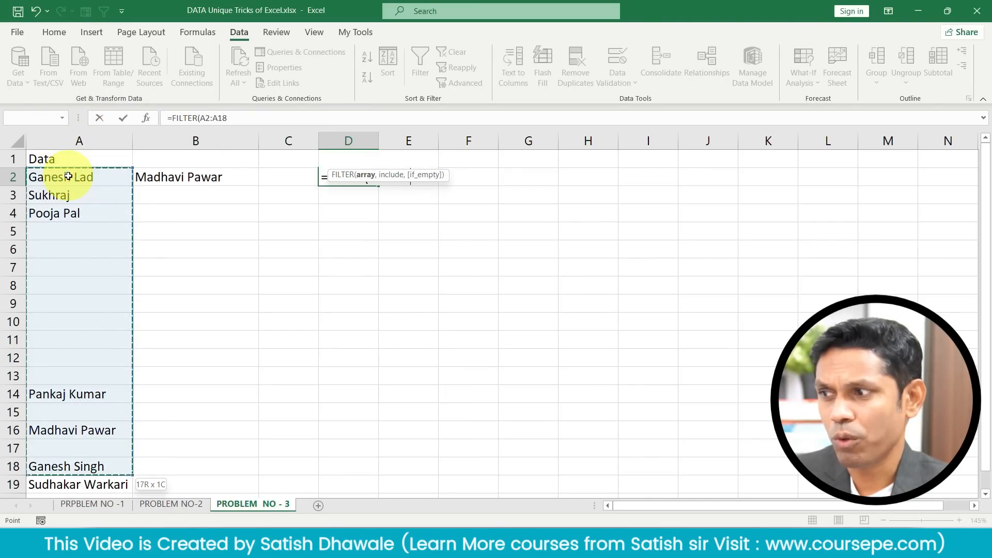
pyautogui.hotkey('ctrl', 'shift', 'Down')
pyautogui.hotkey('ctrl', 'shift', 'Up')
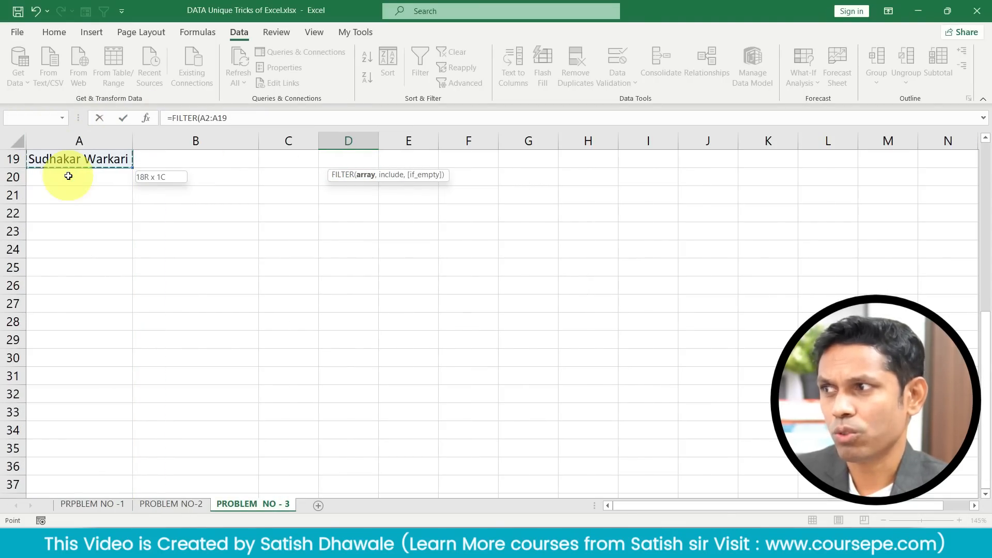
pyautogui.scroll(6, 69, 175)
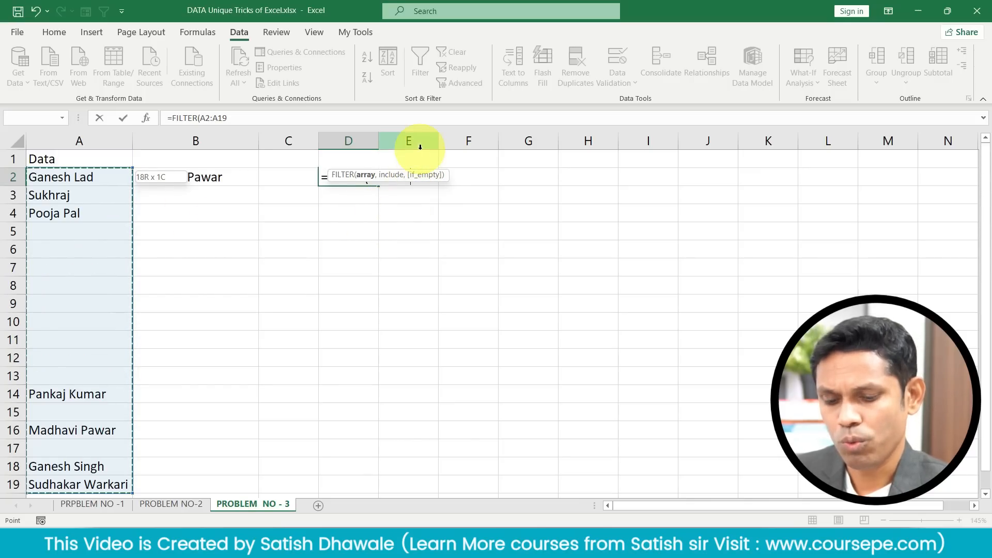
pyautogui.write(',')
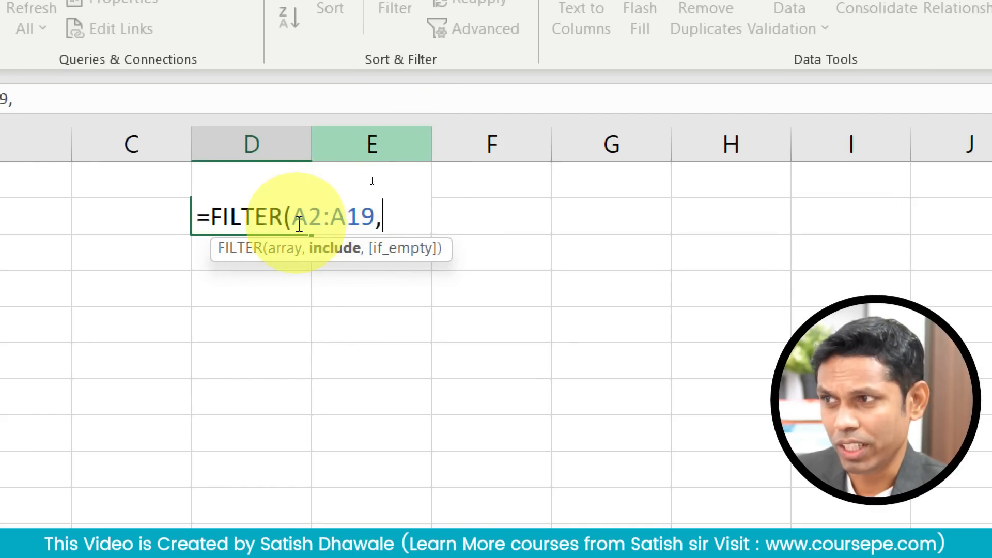
# - Complete and enter the D2 formula as =FILTER(A2:A19,A2:A19<>""), accepting the suggested correction of the operator
pyautogui.moveTo(299, 225); pyautogui.dragTo(377, 216)
pyautogui.hotkey('ctrl', 'c')
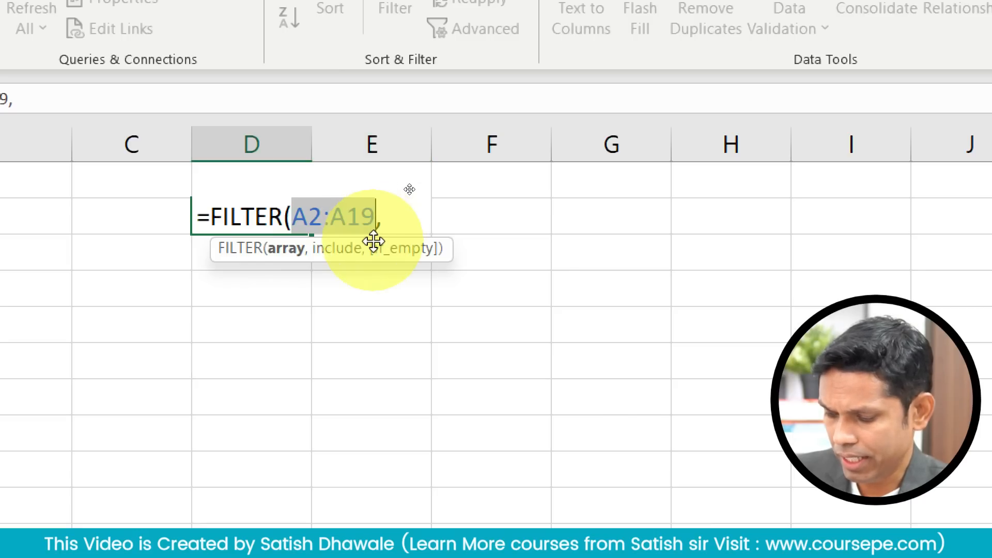
pyautogui.click(393, 220)
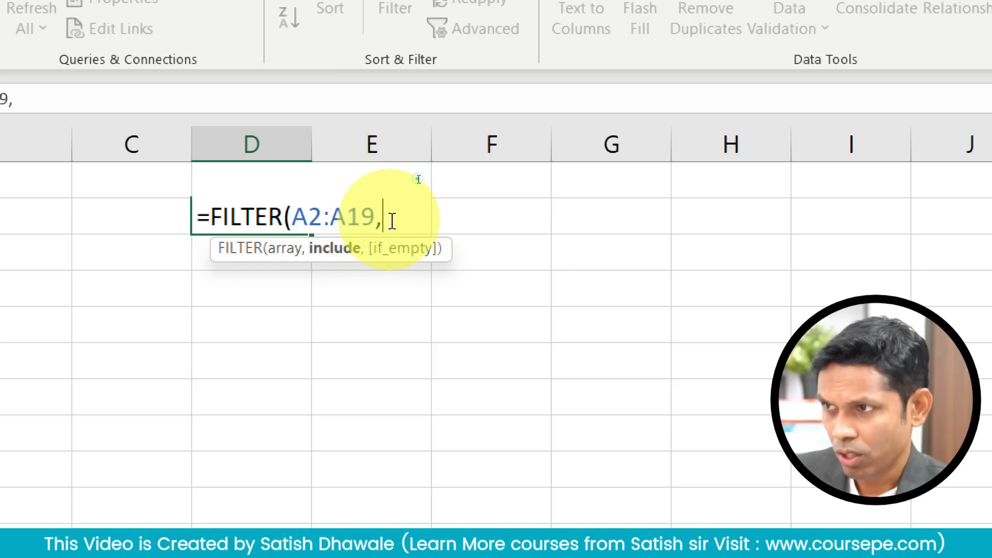
pyautogui.hotkey('ctrl', 'v')
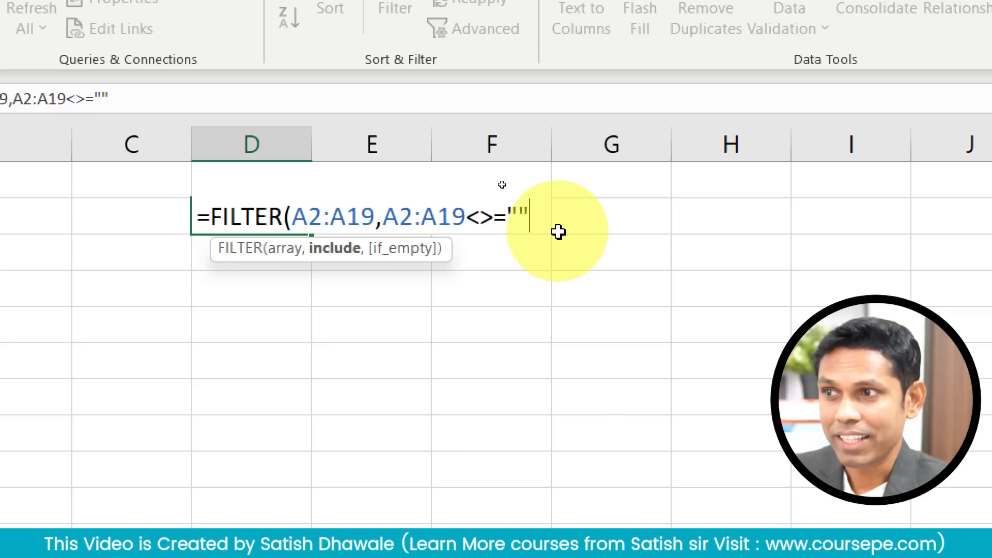
pyautogui.write(')')
pyautogui.press('Return')
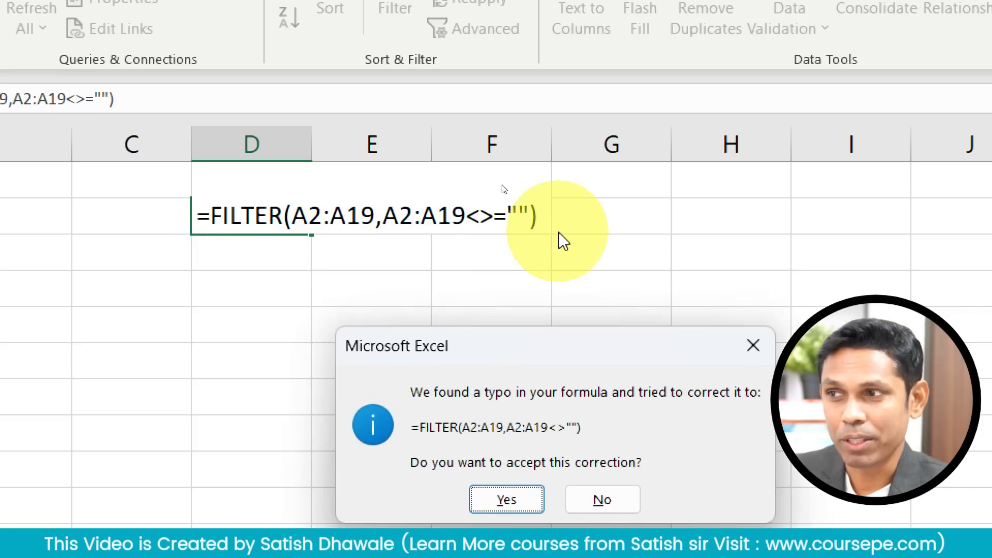
pyautogui.press('Return')
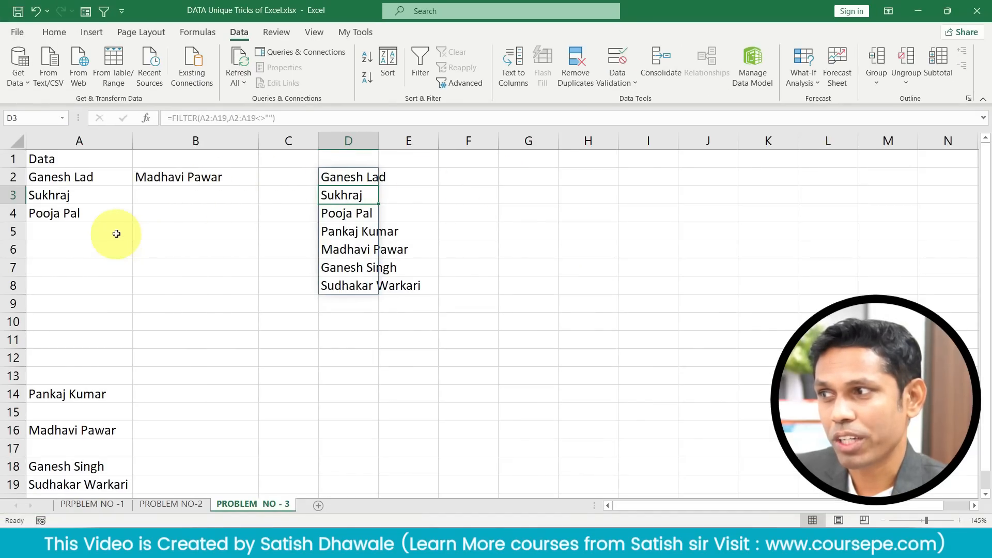
# - Compare the blank cells in column A with the include condition of the FILTER formula in D2, leaving it unedited
pyautogui.click(46, 293)
pyautogui.moveTo(93, 176); pyautogui.dragTo(84, 373)
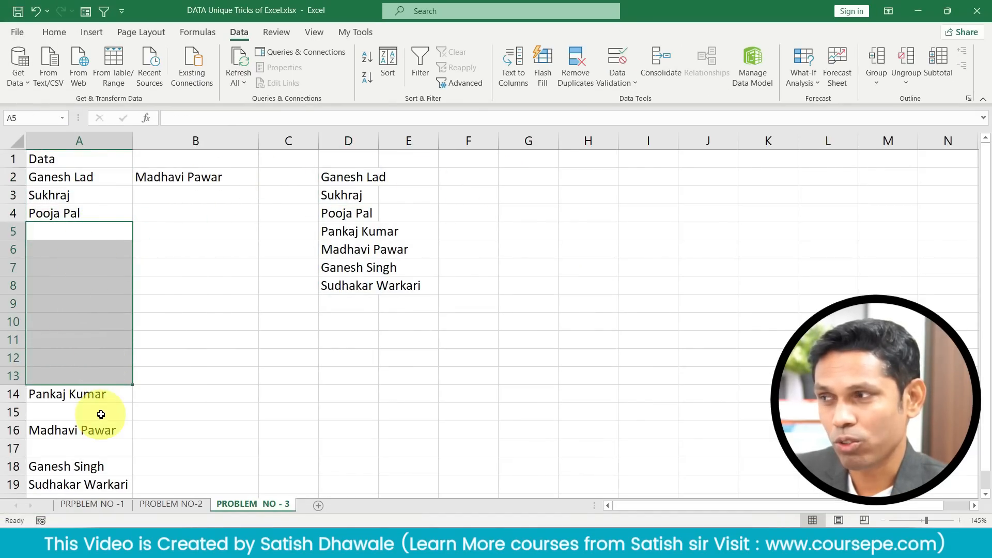
pyautogui.doubleClick(355, 177)
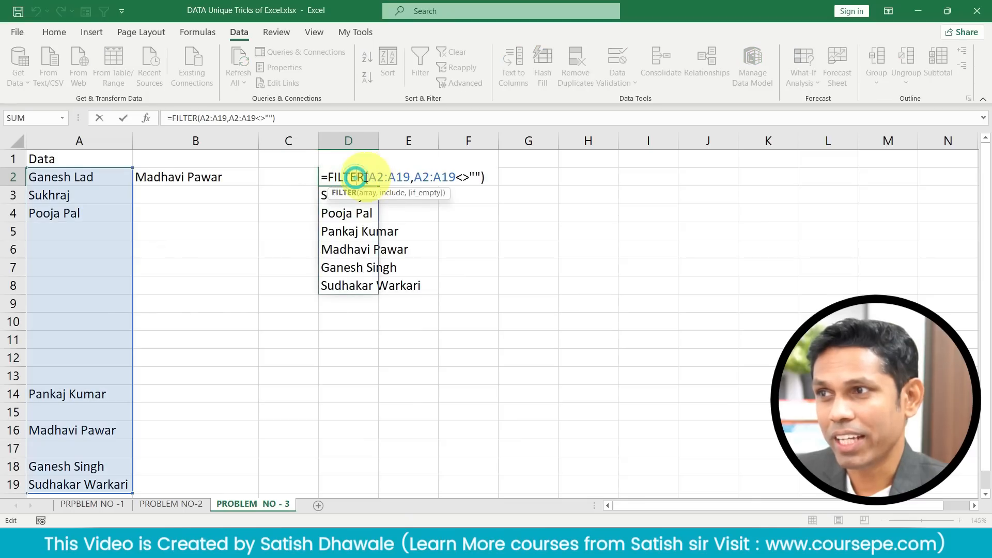
pyautogui.moveTo(415, 177); pyautogui.dragTo(489, 177)
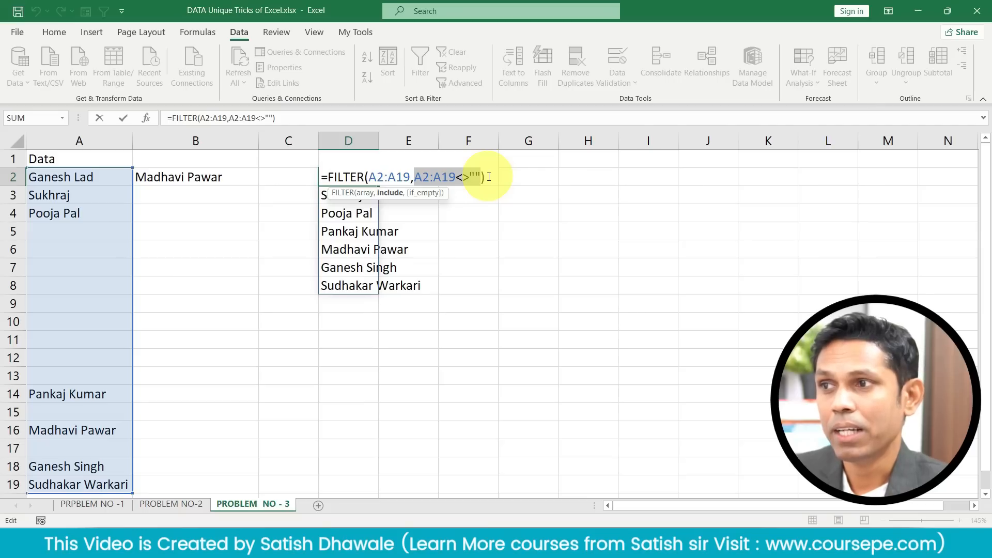
pyautogui.press('Escape')
# - Fit the width of column D to the filtered names
pyautogui.moveTo(381, 140); pyautogui.dragTo(412, 141)
pyautogui.moveTo(392, 173); pyautogui.dragTo(388, 292)
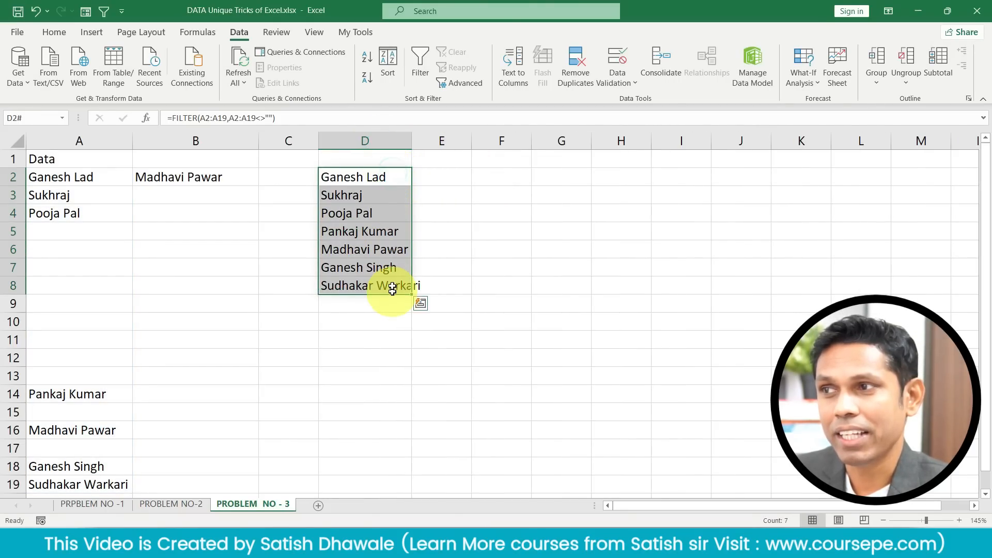
pyautogui.doubleClick(412, 141)
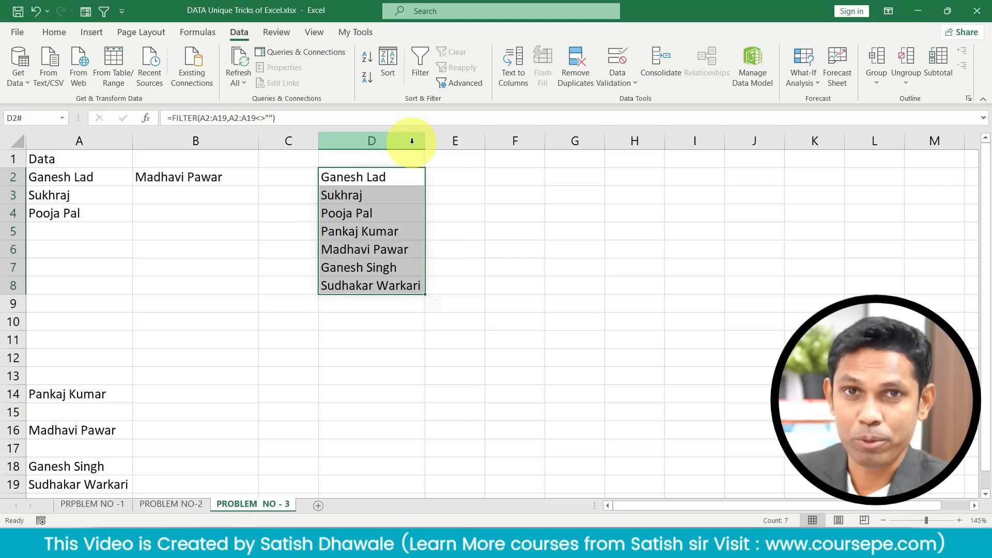
# - Empty B2 and apply List data validation to it with the source =$D$2:$D$8
pyautogui.click(175, 182)
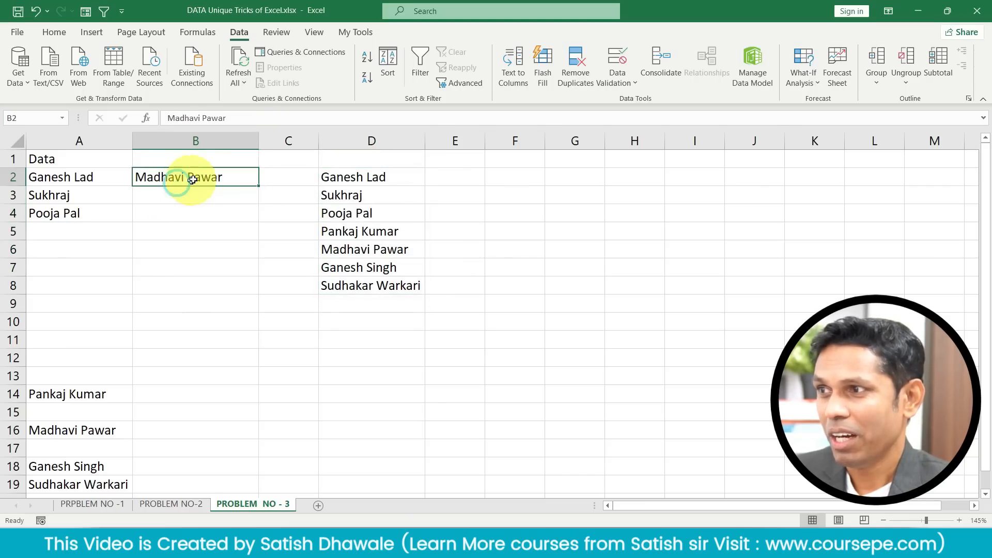
pyautogui.press('Delete')
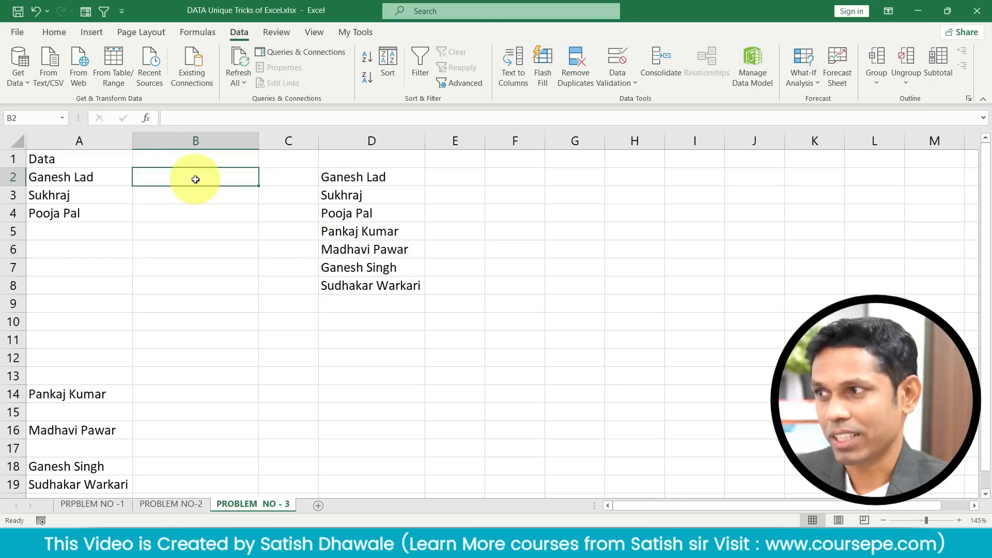
pyautogui.click(616, 60)
pyautogui.click(500, 194)
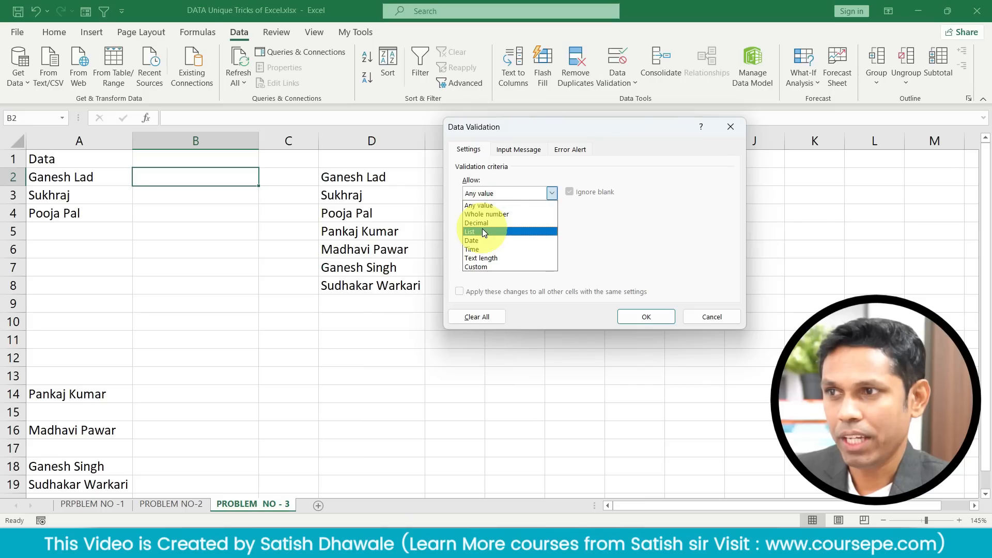
pyautogui.click(482, 231)
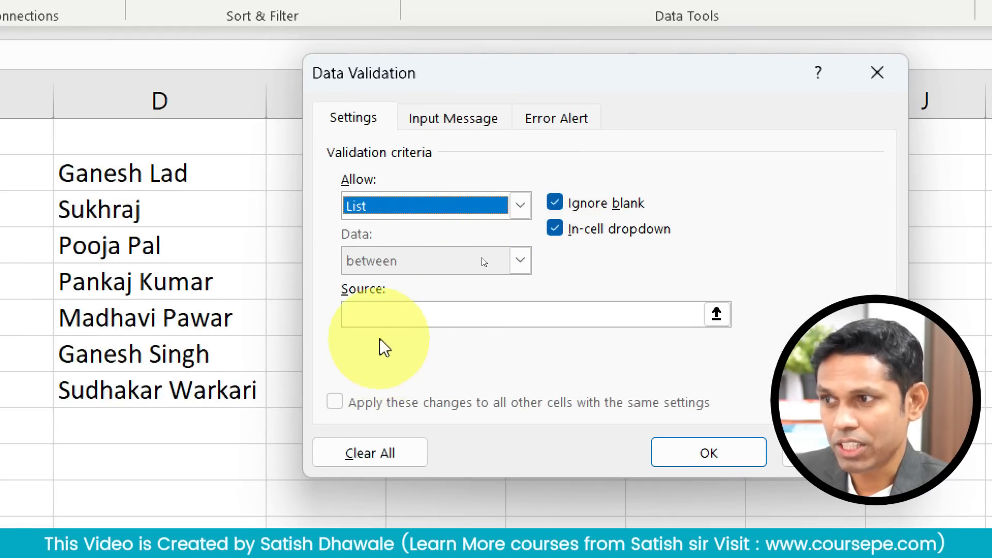
pyautogui.click(383, 316)
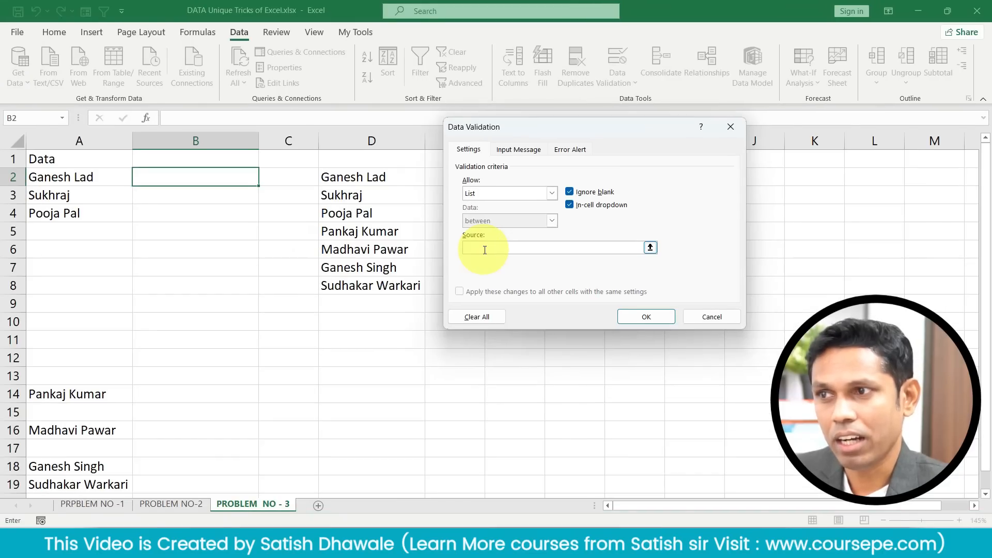
pyautogui.moveTo(551, 130); pyautogui.dragTo(615, 137)
pyautogui.moveTo(384, 180); pyautogui.dragTo(388, 286)
pyautogui.click(707, 318)
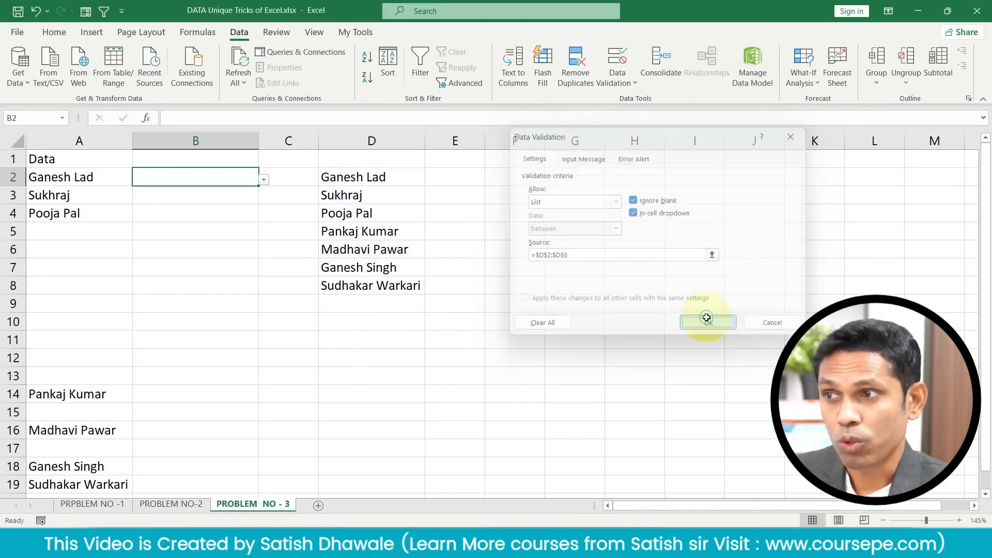
# - Check the names offered in the drop-down list of B2, and close it by selecting A6
pyautogui.click(264, 179)
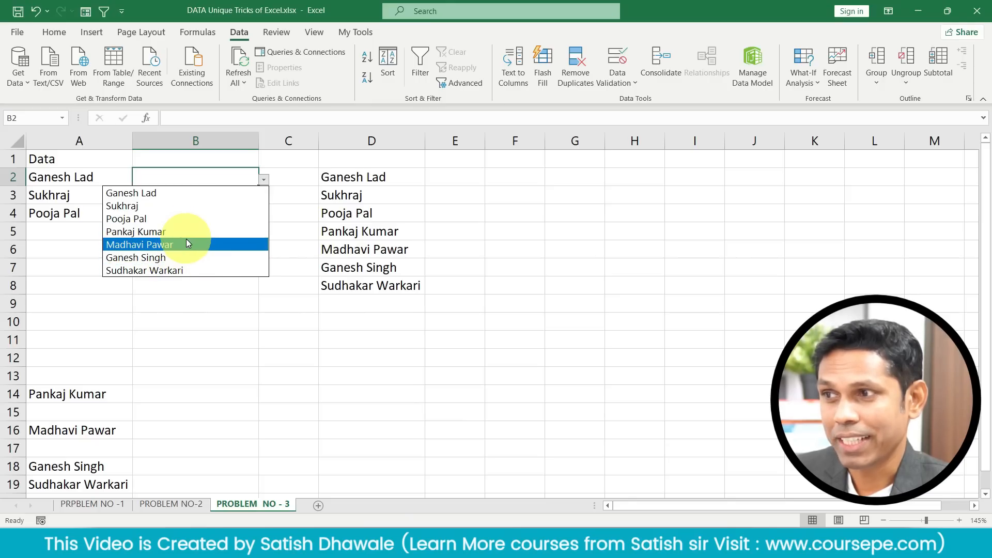
pyautogui.click(49, 265)
pyautogui.click(82, 248)
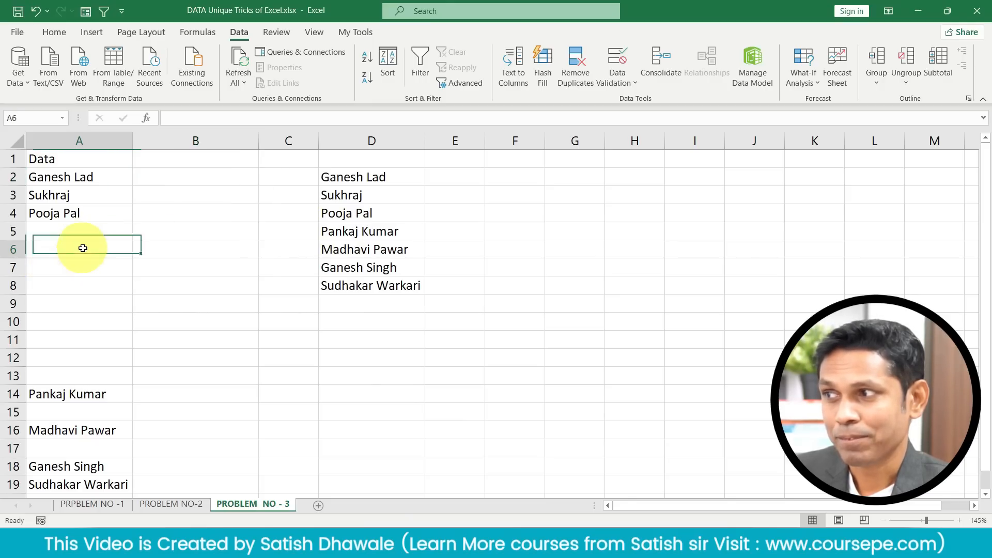
# - Enter fdsfsd in A6 as a test entry and check the names offered in the drop-down list of B2
pyautogui.write('fdsfsd')
pyautogui.click(104, 281)
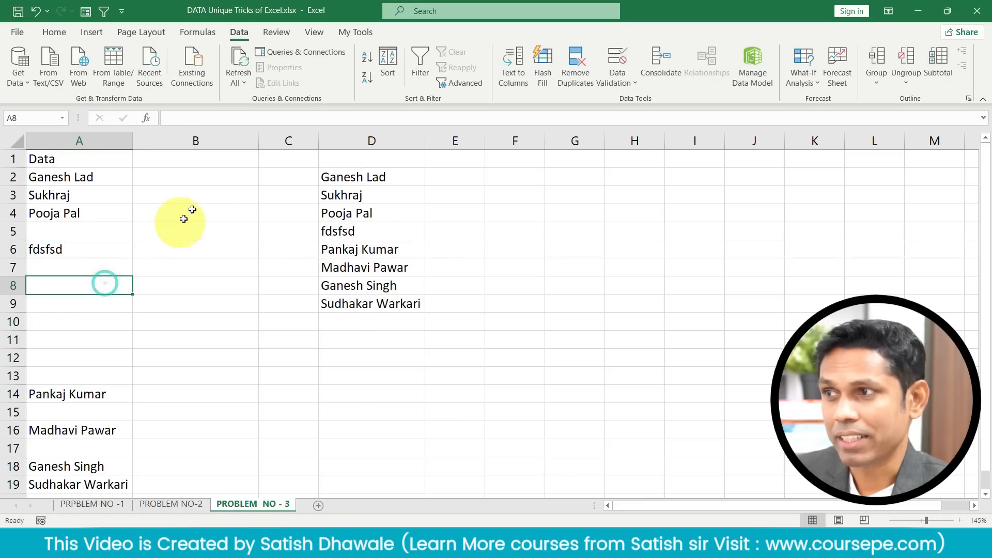
pyautogui.click(227, 177)
pyautogui.click(264, 180)
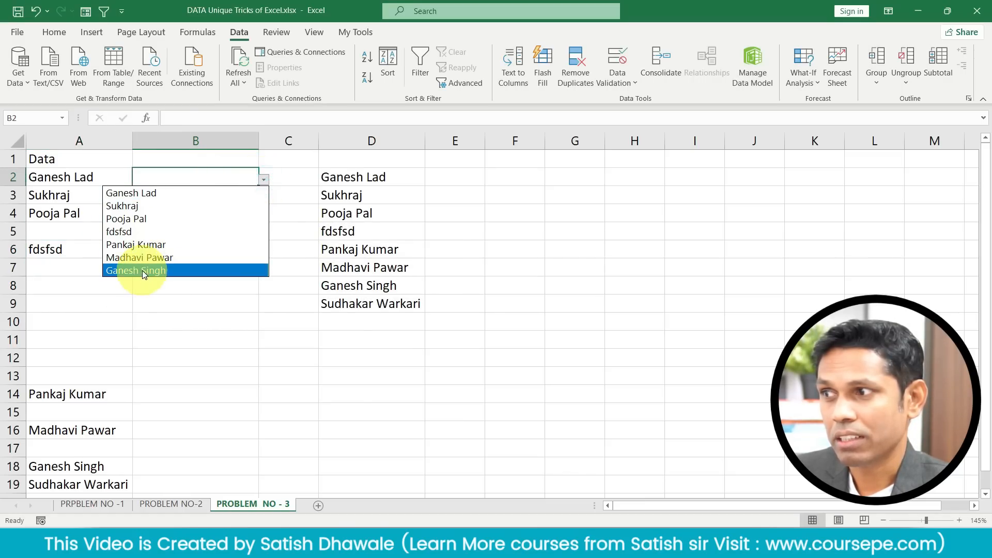
# - Compare the drop-down entries of B2 with the test entry in A6 and the last filtered name in D9
pyautogui.click(57, 249)
pyautogui.click(58, 249)
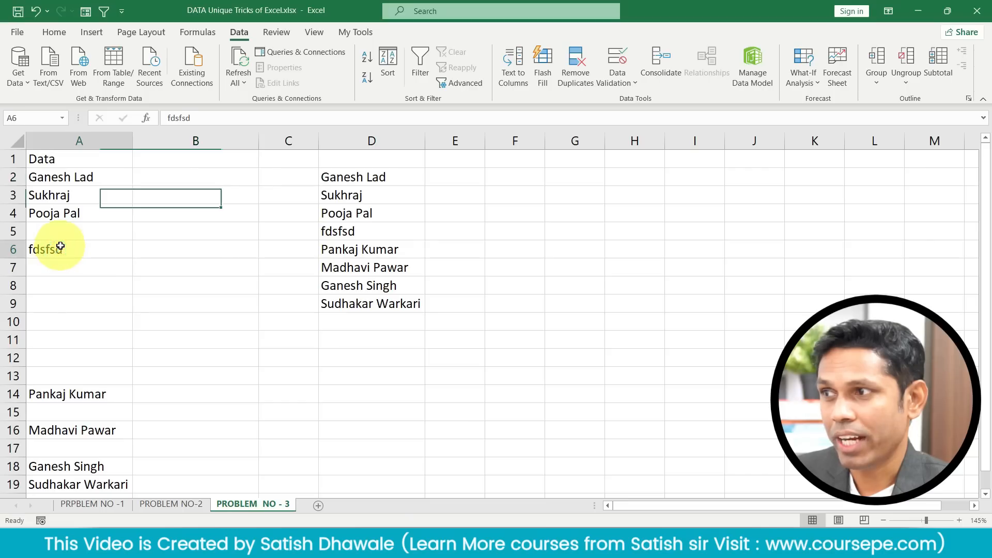
pyautogui.click(256, 178)
pyautogui.click(264, 180)
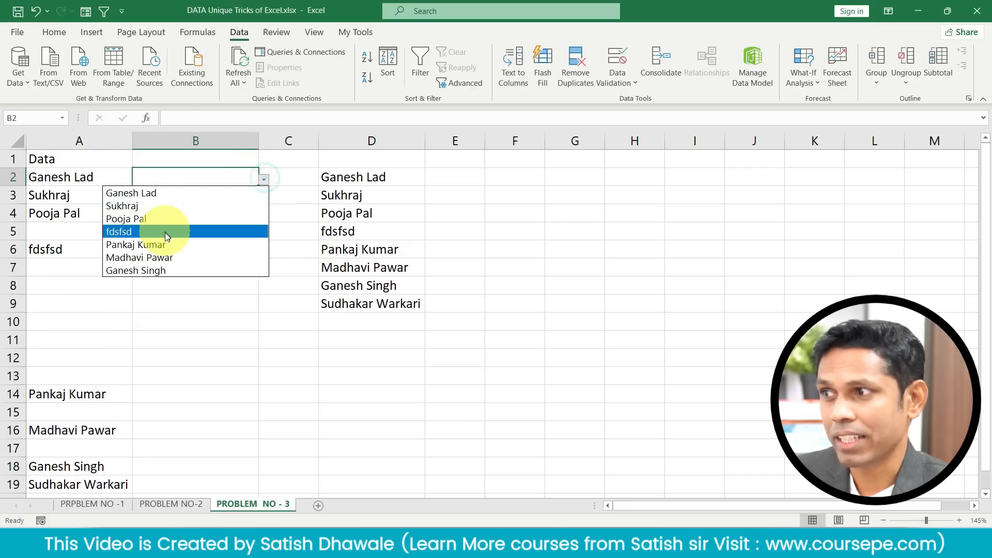
pyautogui.click(344, 309)
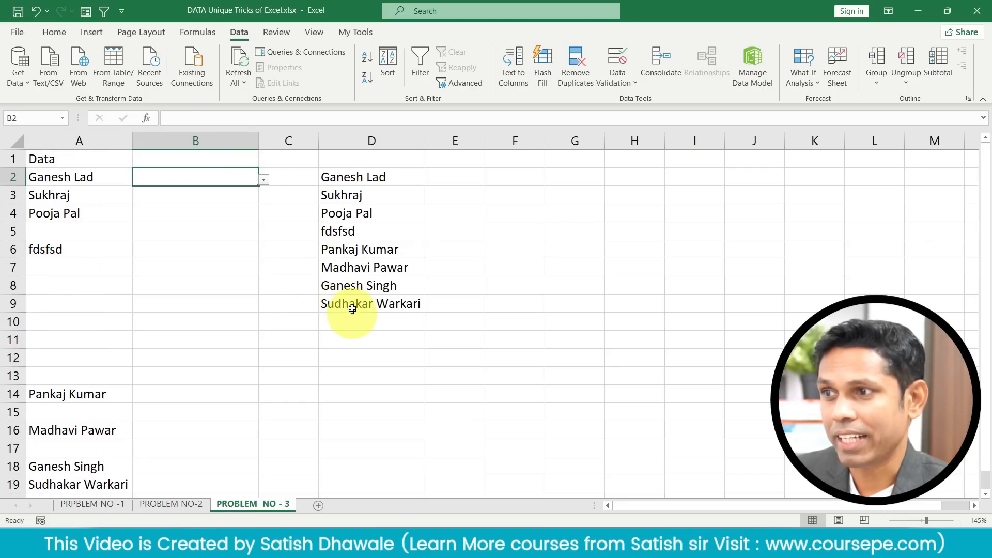
pyautogui.click(390, 305)
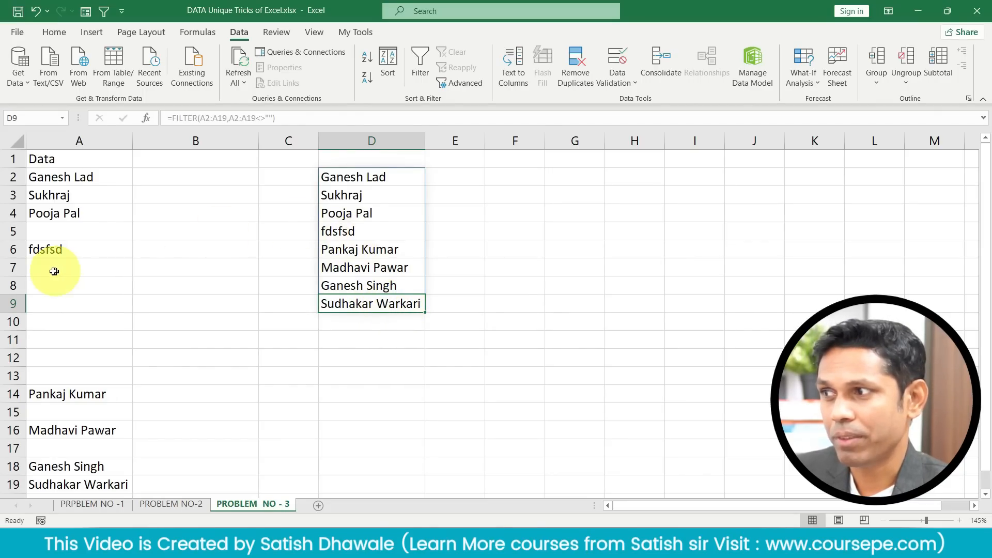
pyautogui.click(58, 252)
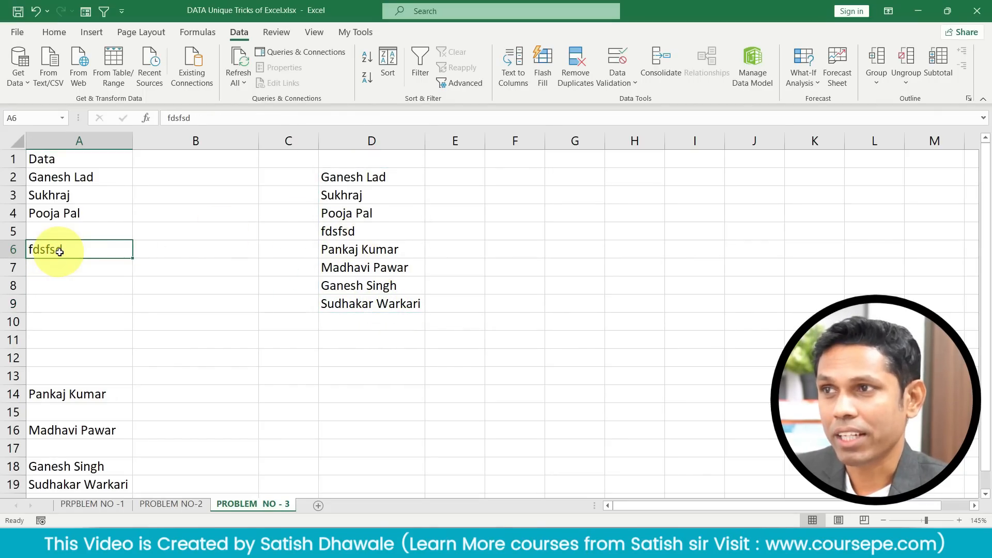
# - Change the source of B2's List data validation to the spill reference =$D$2# and check its drop-down list
pyautogui.click(215, 175)
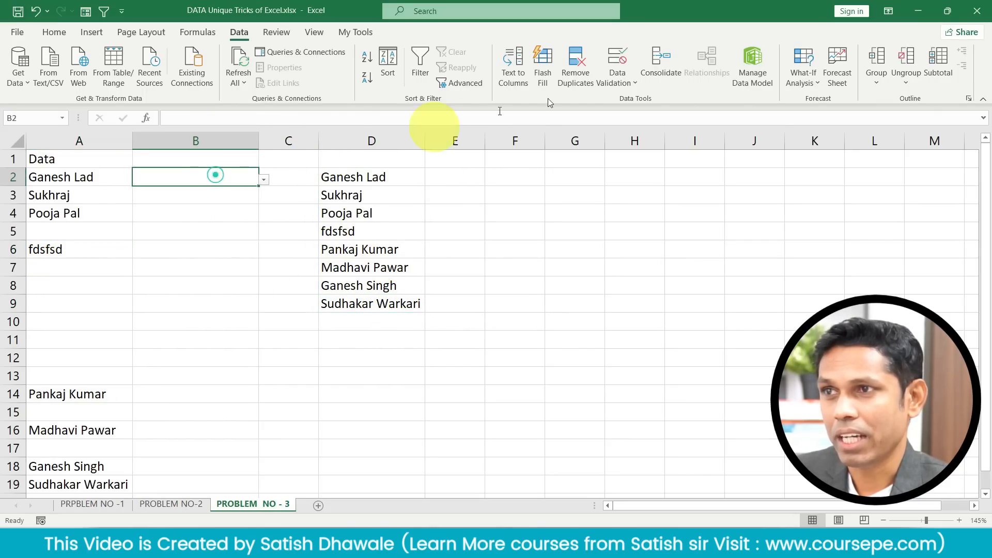
pyautogui.click(611, 58)
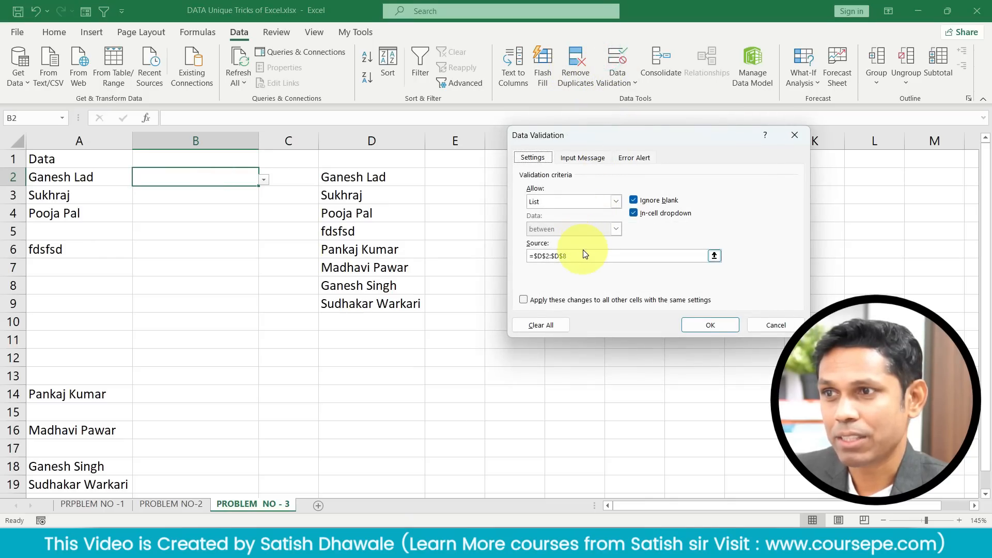
pyautogui.tripleClick(563, 255)
pyautogui.press('Delete')
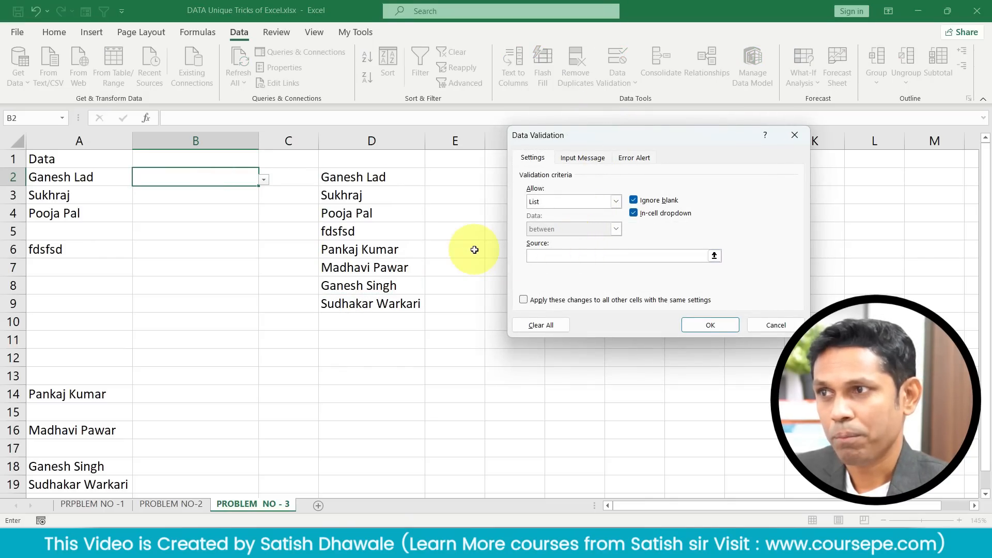
pyautogui.click(393, 175)
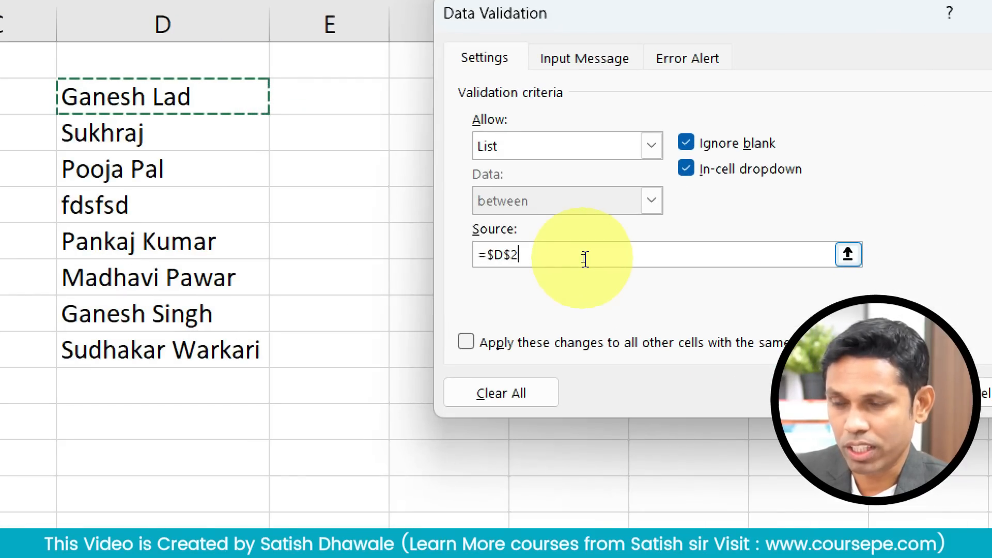
pyautogui.write('#')
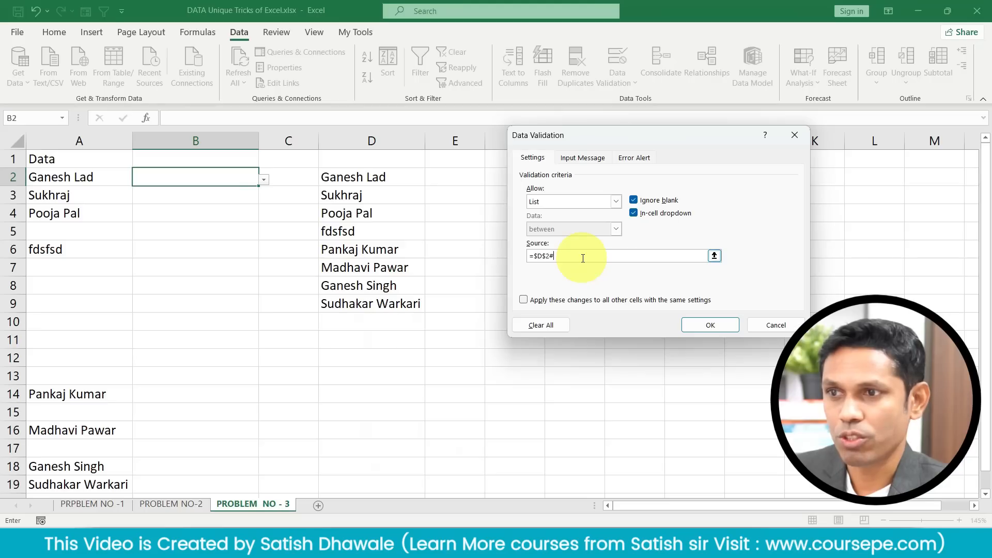
pyautogui.click(699, 321)
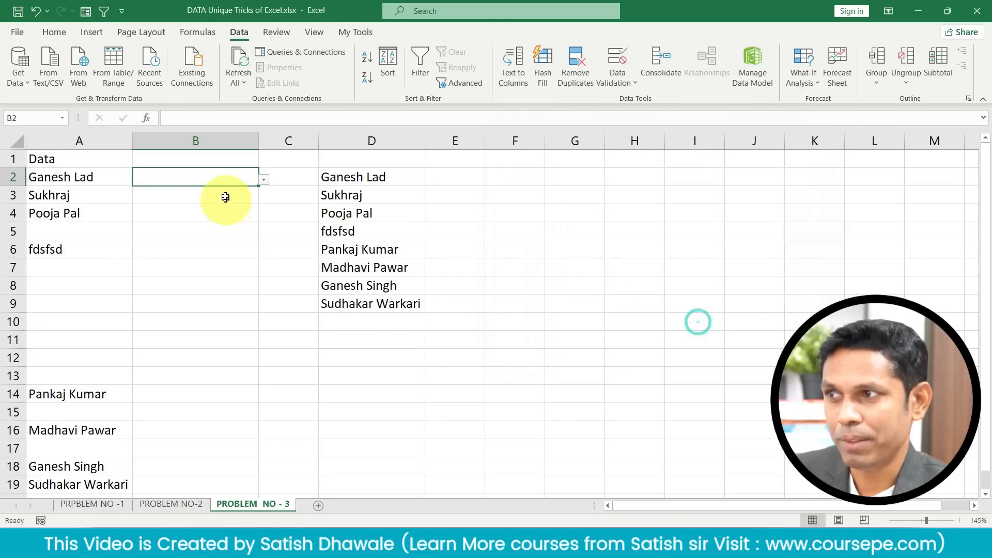
pyautogui.click(263, 181)
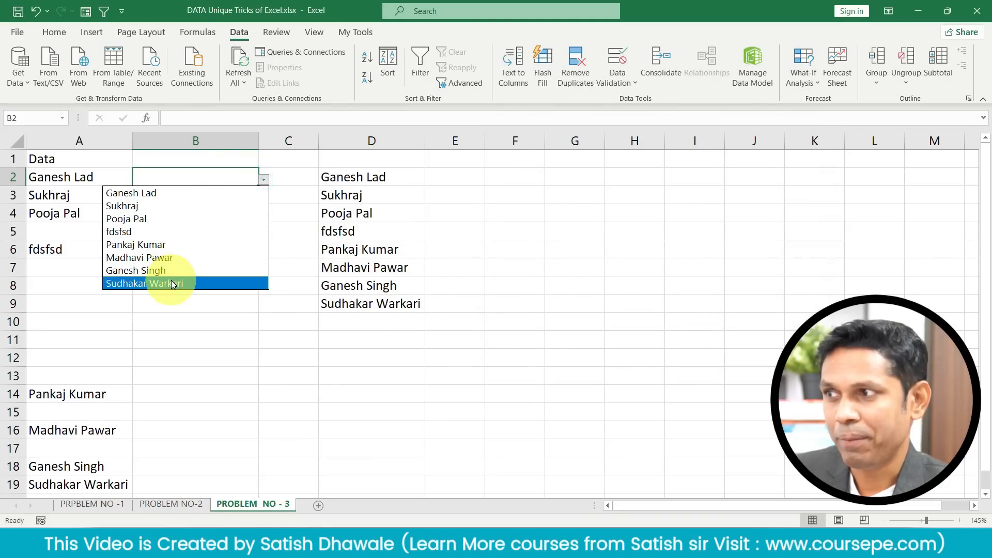
# - Add two more test entries to the data column: fdsfsd in A7 and sdfs in A8
pyautogui.click(55, 269)
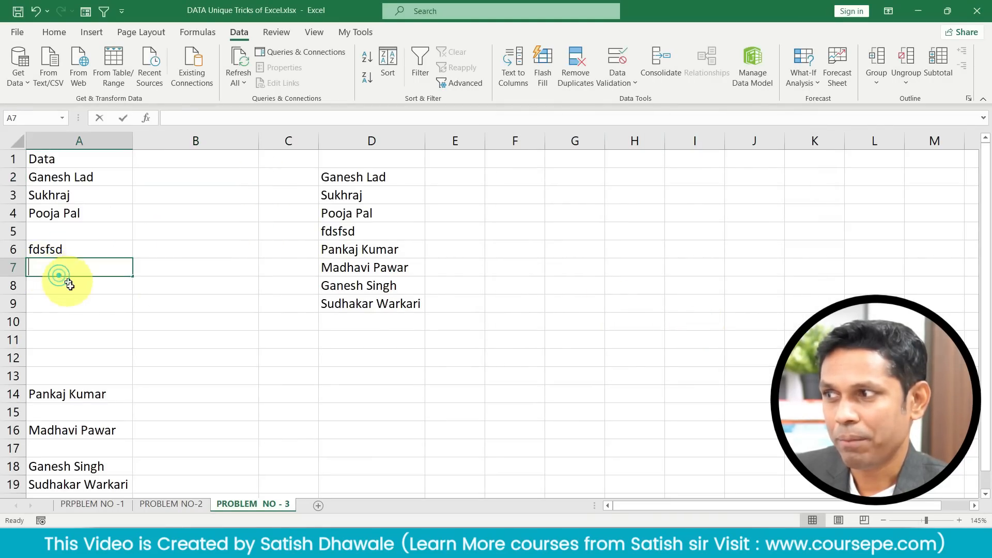
pyautogui.write('fdsfsd')
pyautogui.press('Return')
pyautogui.write('sdfs')
# - Look through the full drop-down list of B2 for the added entries and close it
pyautogui.click(255, 178)
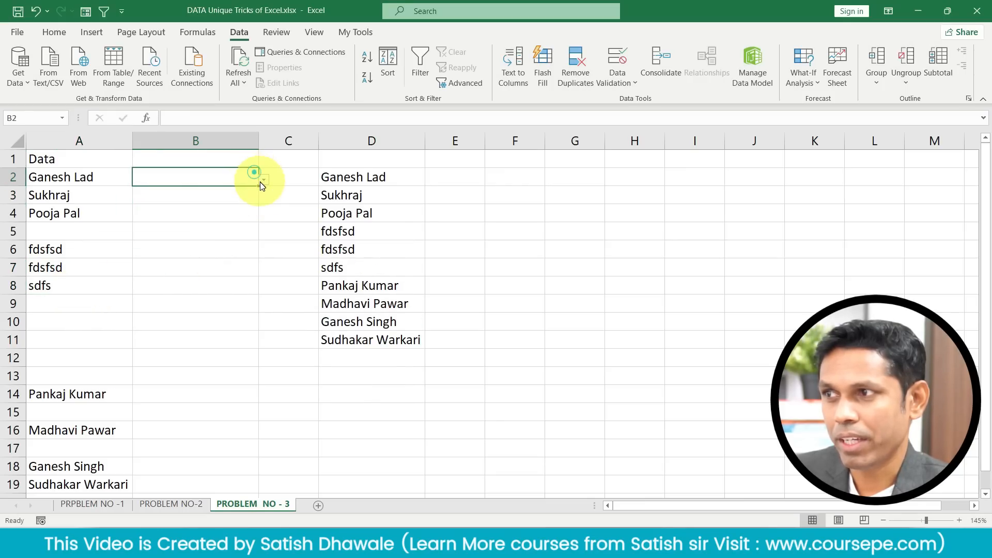
pyautogui.click(263, 181)
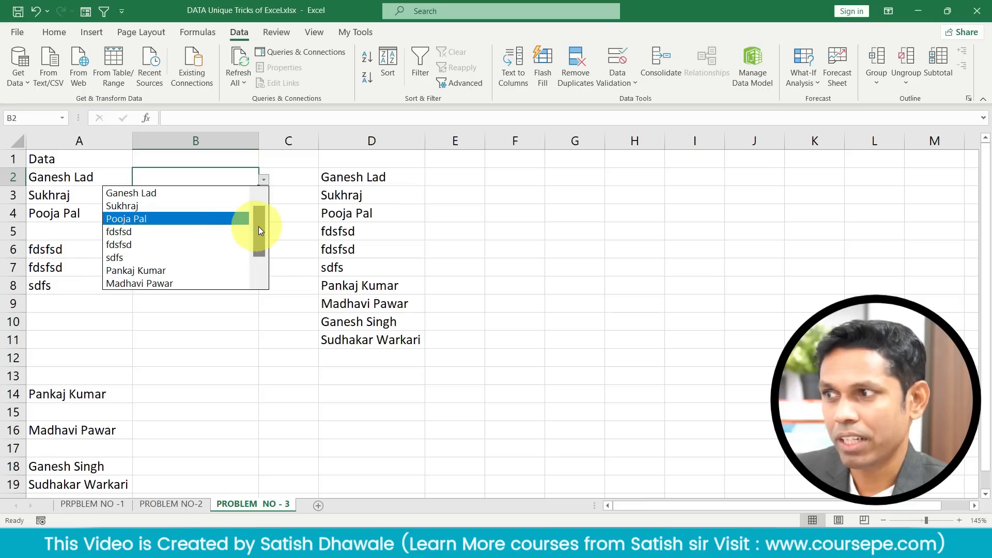
pyautogui.moveTo(260, 231); pyautogui.dragTo(253, 261)
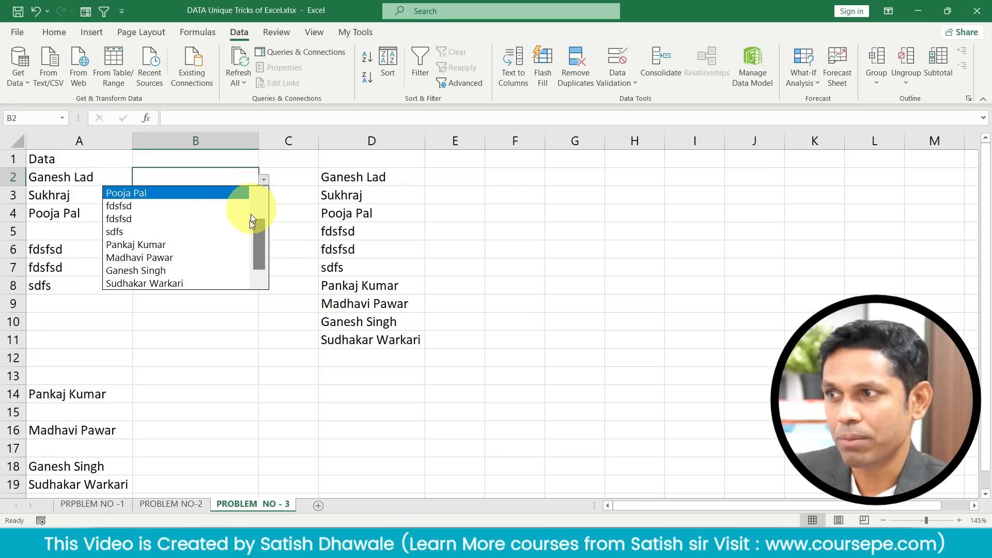
pyautogui.scroll(1, 257, 248)
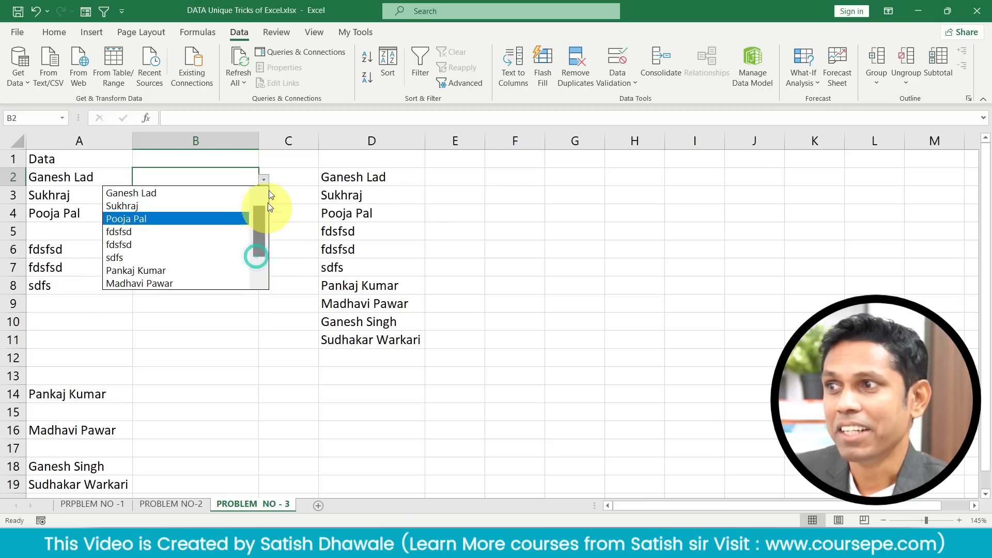
pyautogui.click(264, 177)
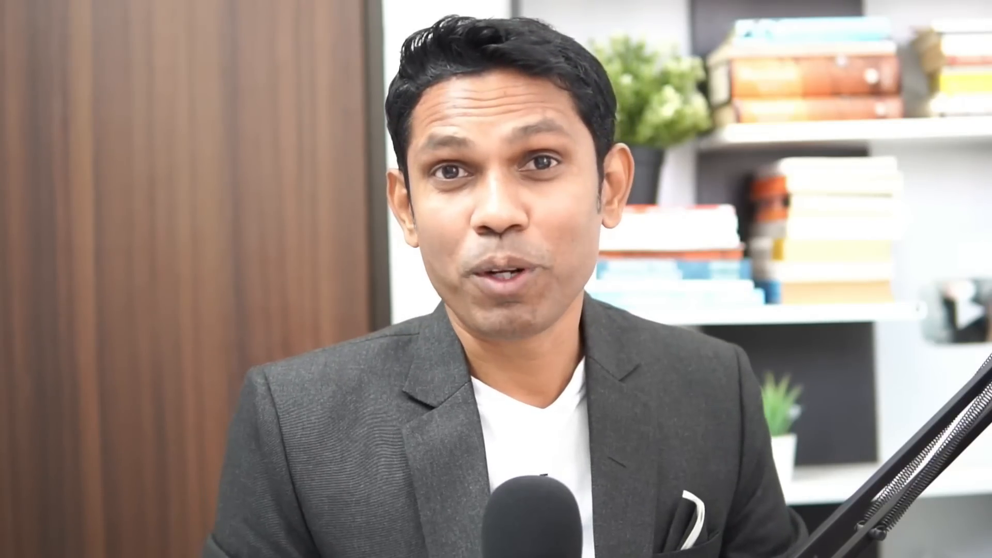